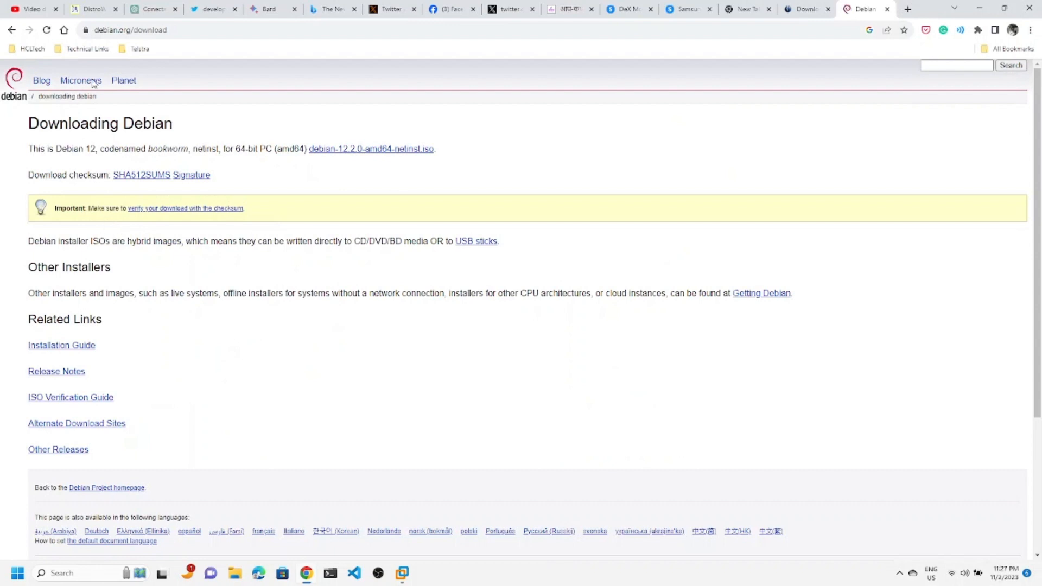
Start downloading debian-12.2.0-amd64-netinst.iso from the Debian 12 'bookworm' download page.
click(132, 30)
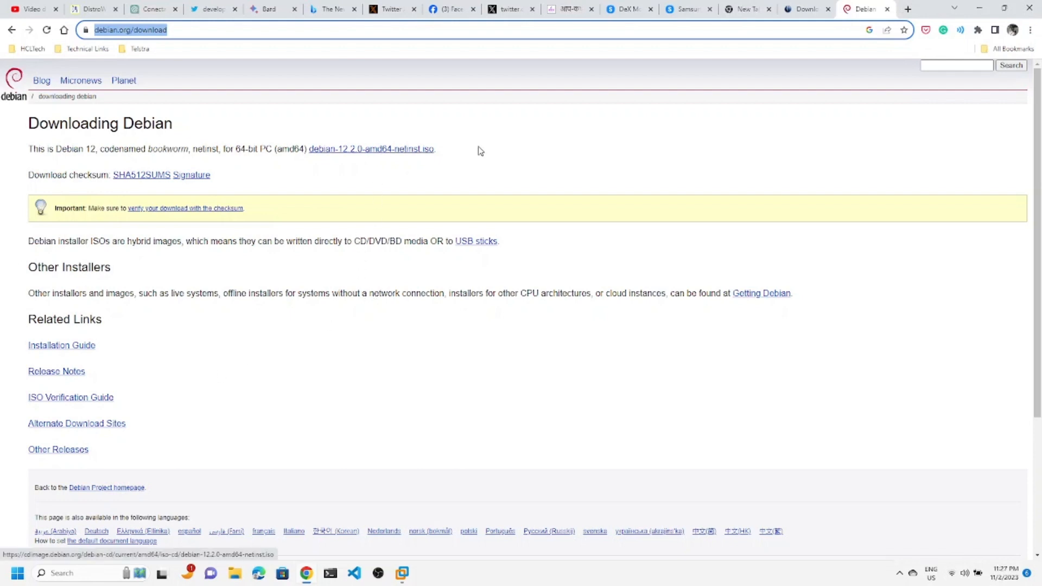
drag(436, 149, 337, 140)
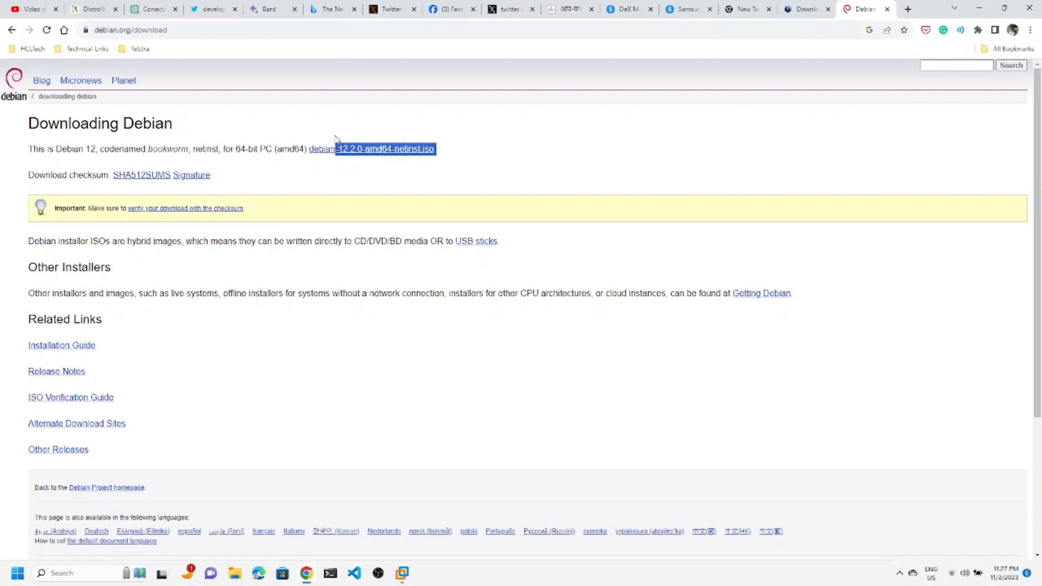
click(267, 196)
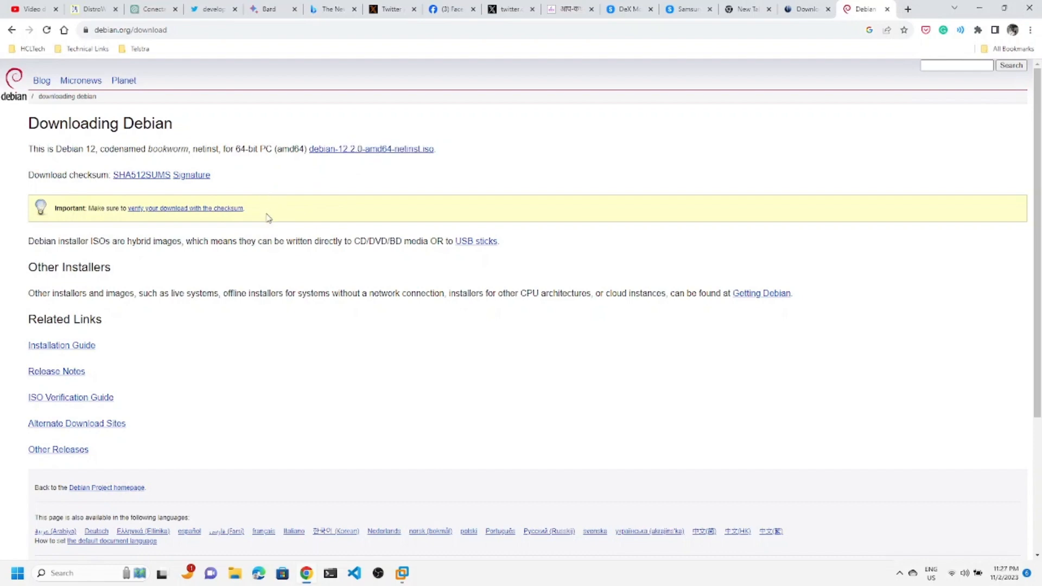
scroll(267, 219, down, 3)
scroll(267, 219, up, 3)
click(403, 150)
click(369, 156)
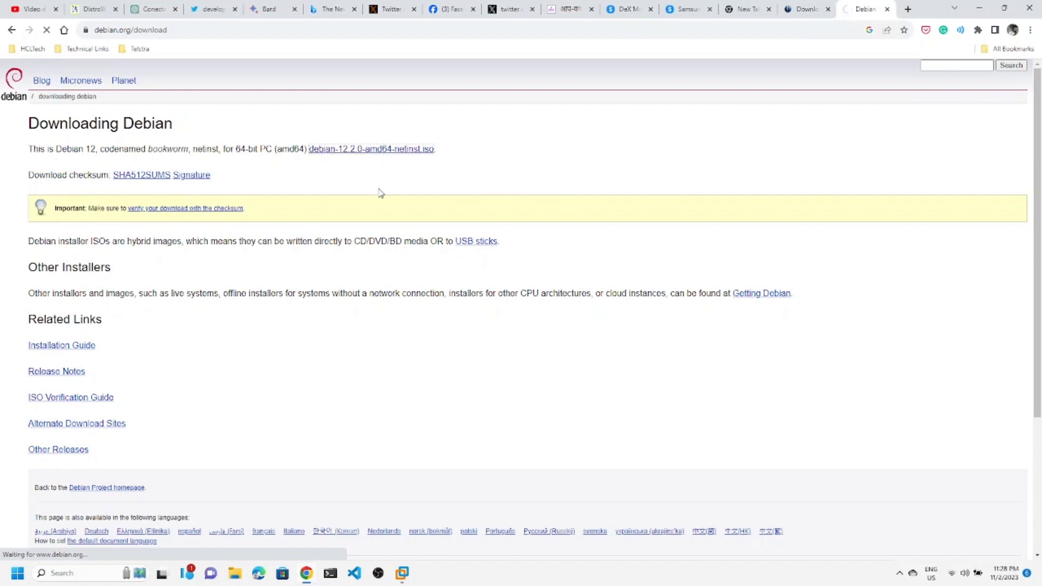
Save the netinst ISO into the Downloads folder.
click(402, 155)
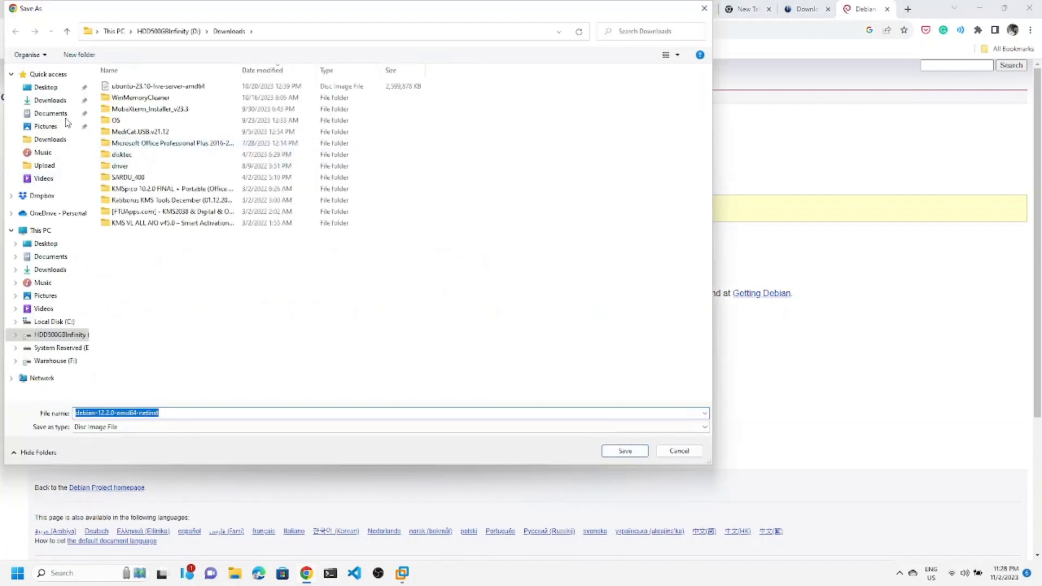
click(64, 95)
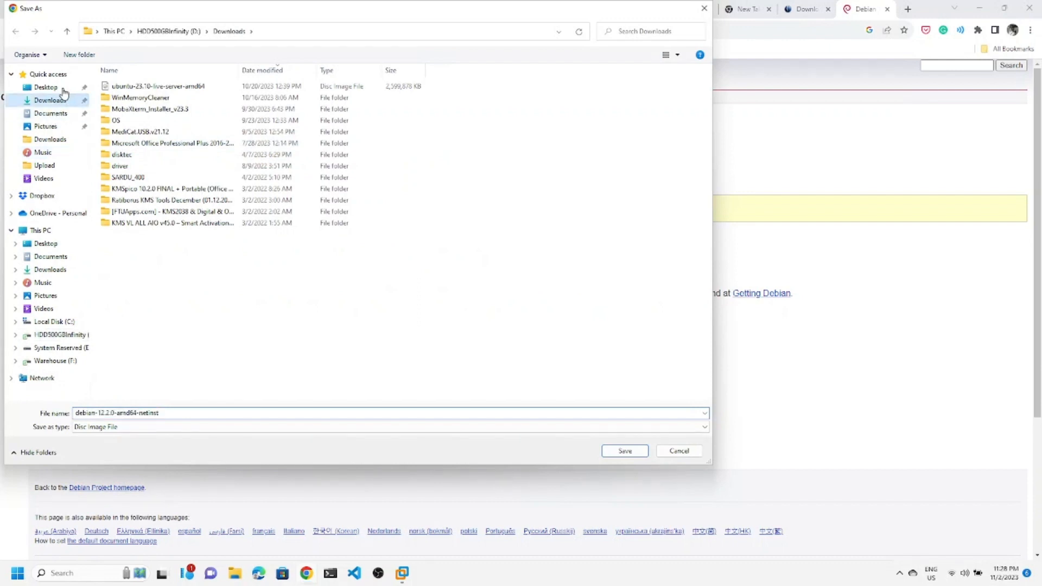
click(626, 452)
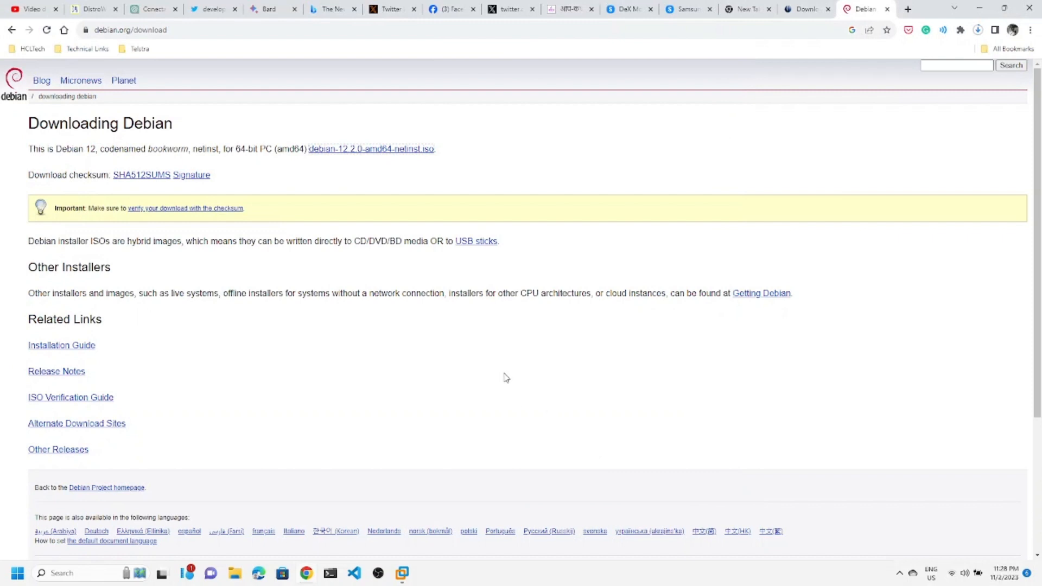
Confirm the ISO download is progressing in Chrome's downloads list, then go to Debian's other releases.
click(981, 33)
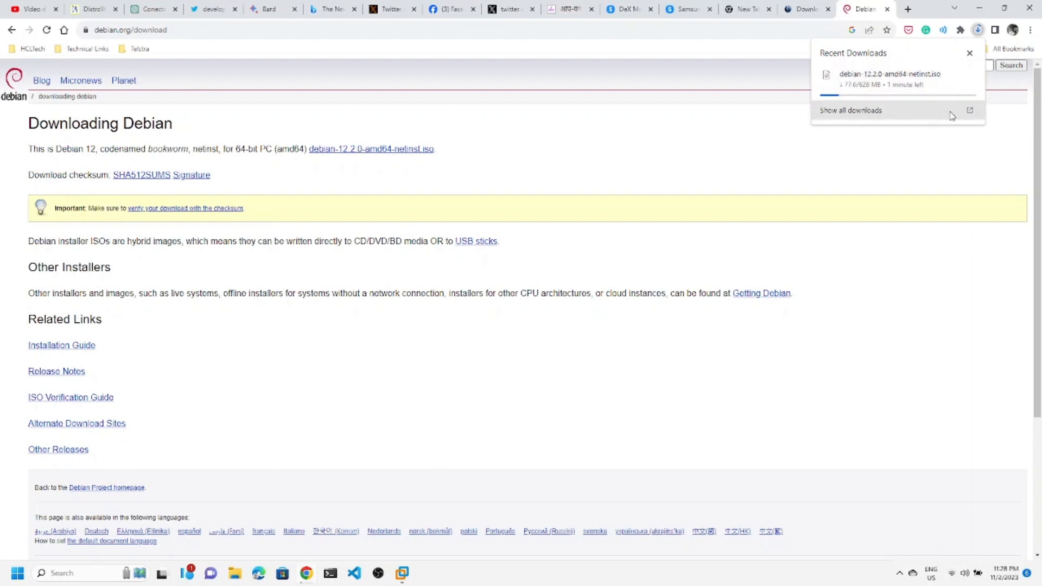
click(905, 111)
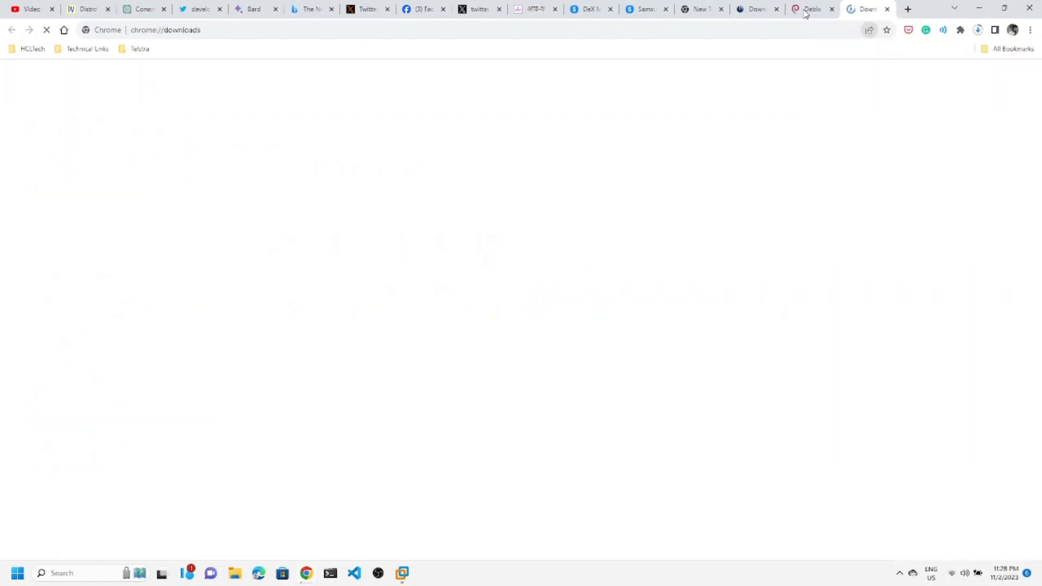
click(807, 12)
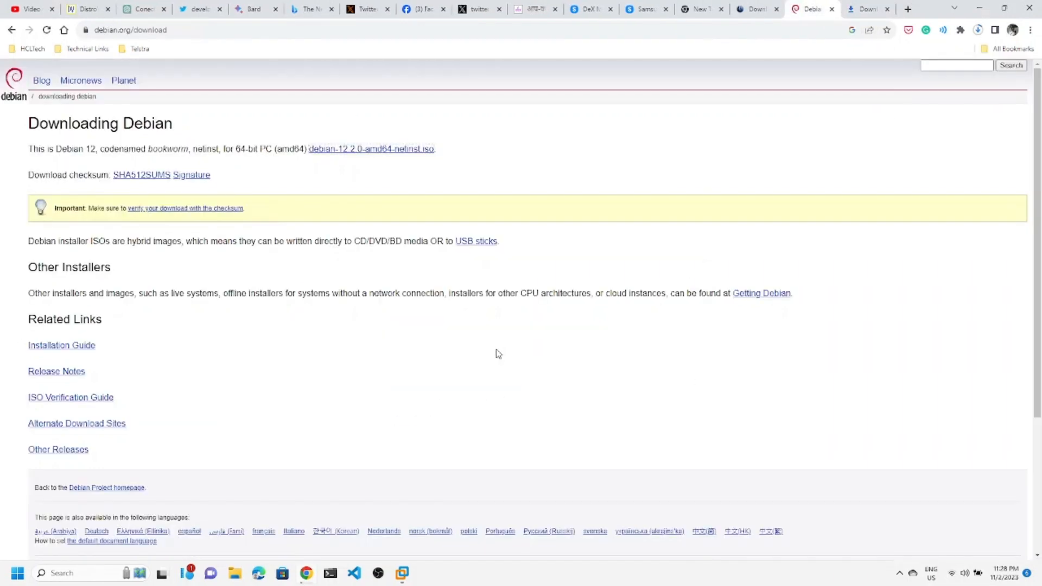
scroll(498, 354, down, 3)
scroll(292, 284, up, 1)
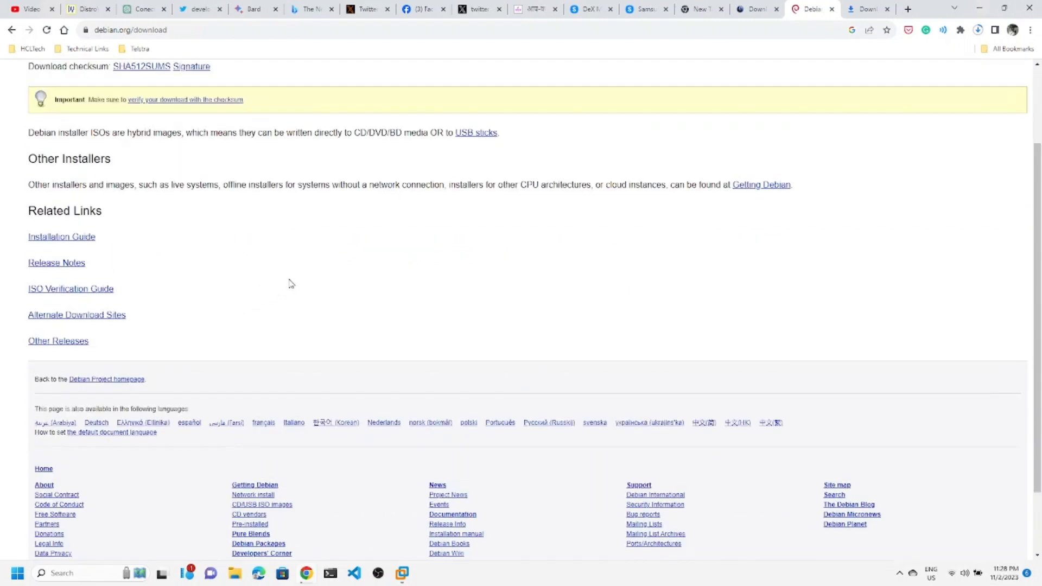
click(66, 346)
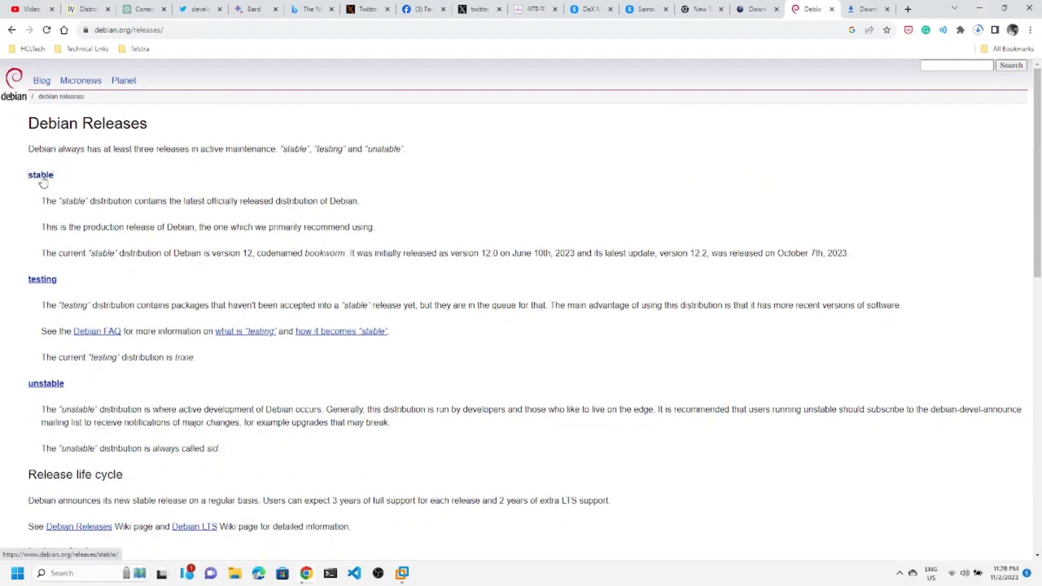
Open the Debian stable 'bookworm' release page, reloading it after the load error.
click(42, 181)
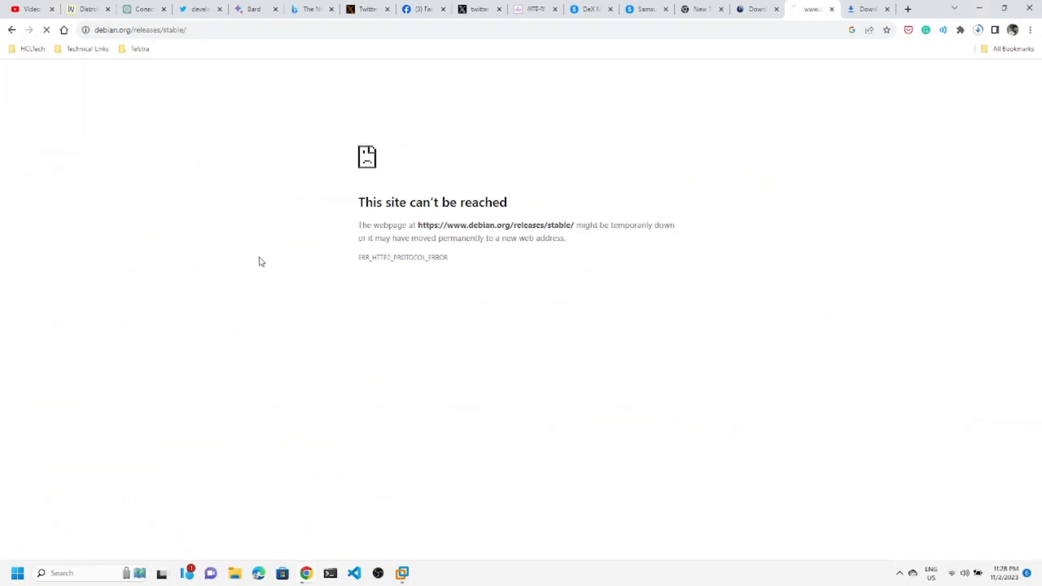
click(183, 31)
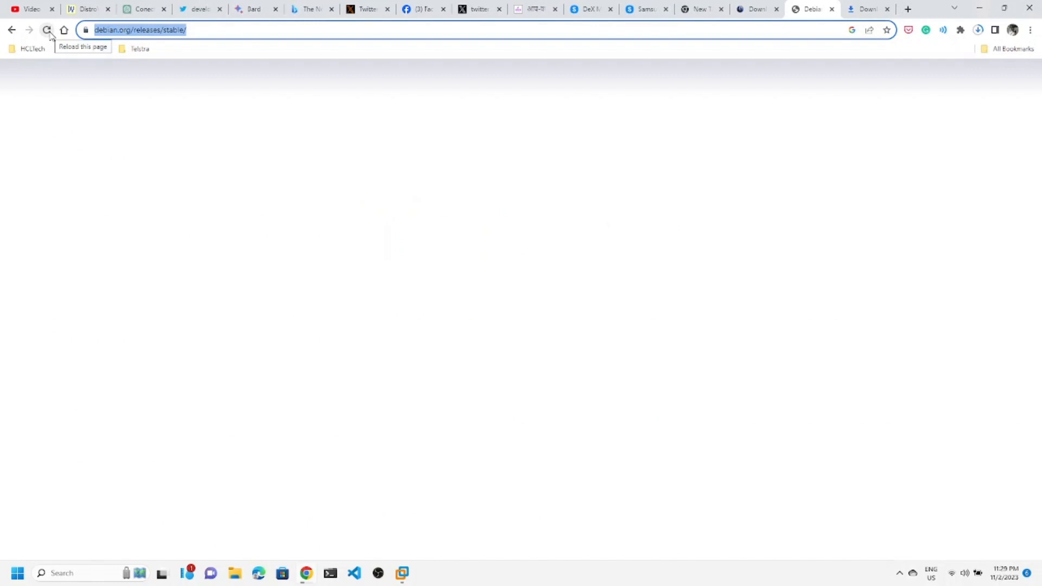
click(47, 30)
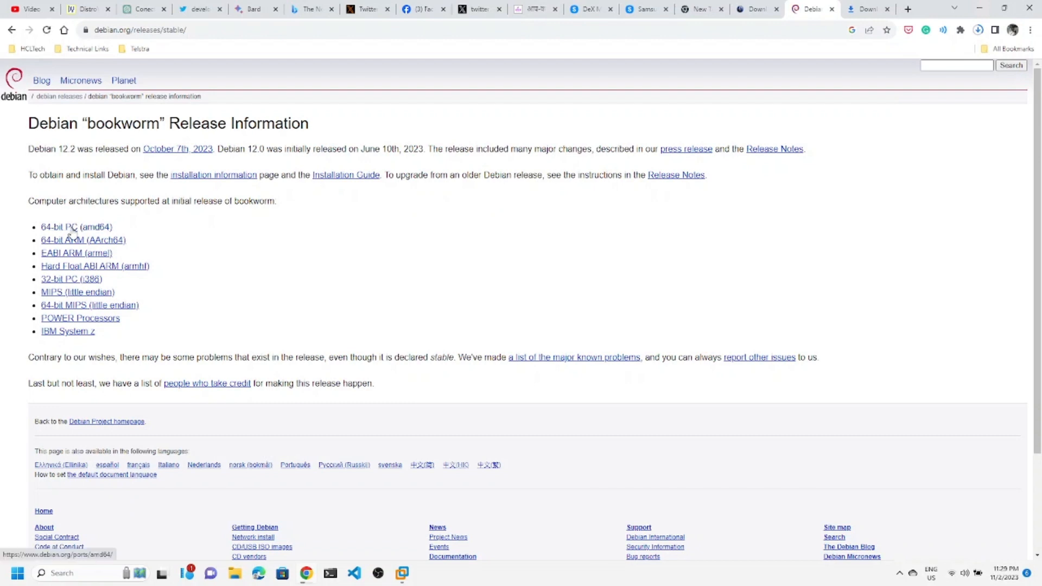
Open the 64-bit PC (amd64) port page and scroll through its contents.
click(68, 231)
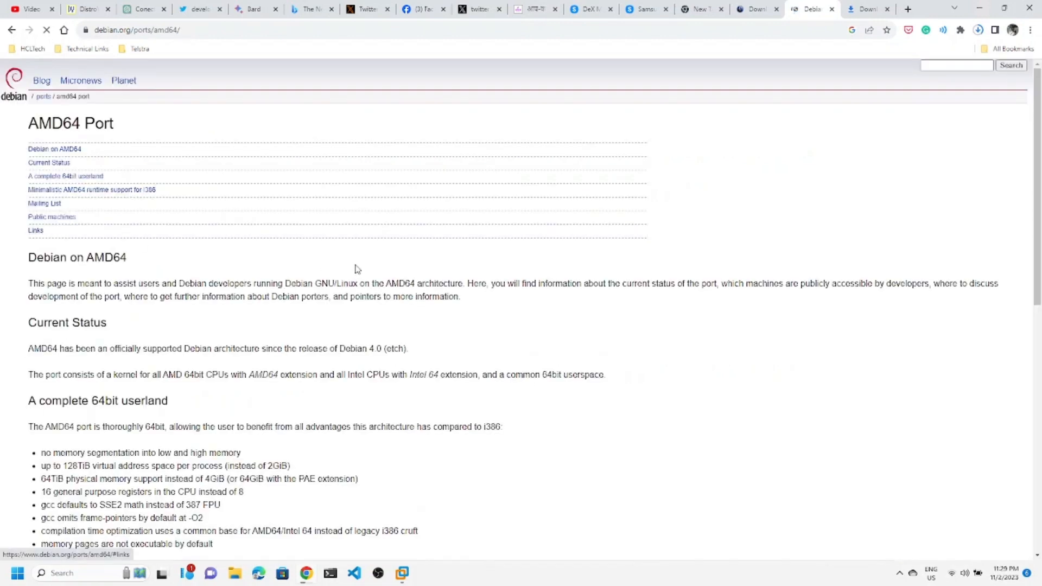
scroll(108, 380, down, 4)
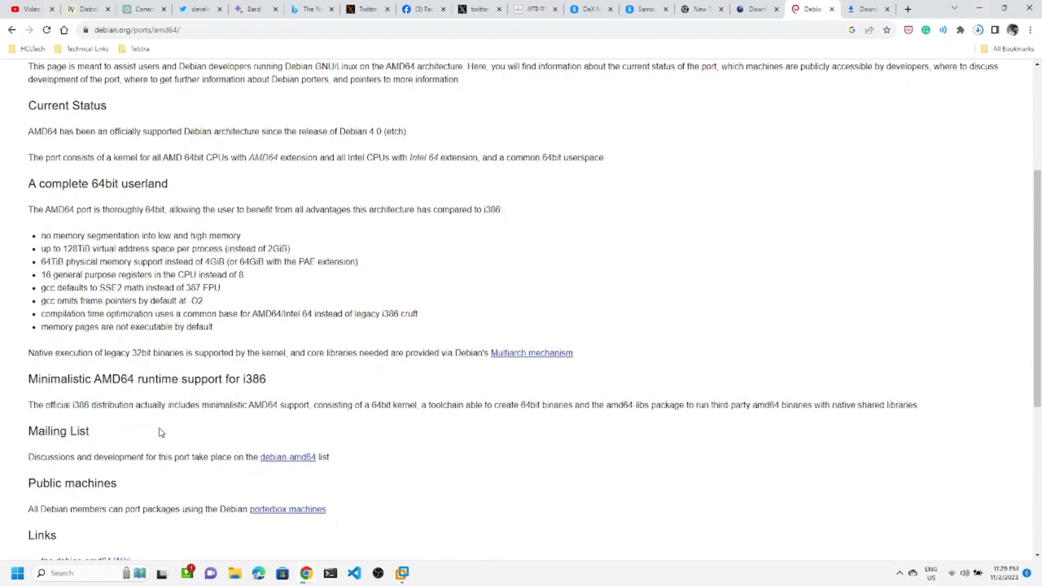
scroll(172, 423, down, 3)
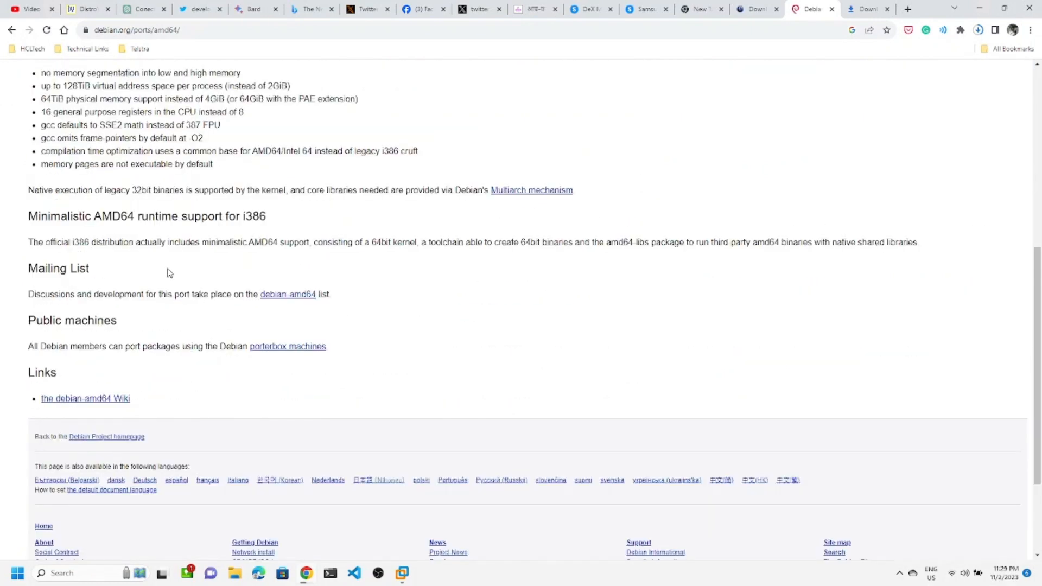
scroll(167, 273, up, 5)
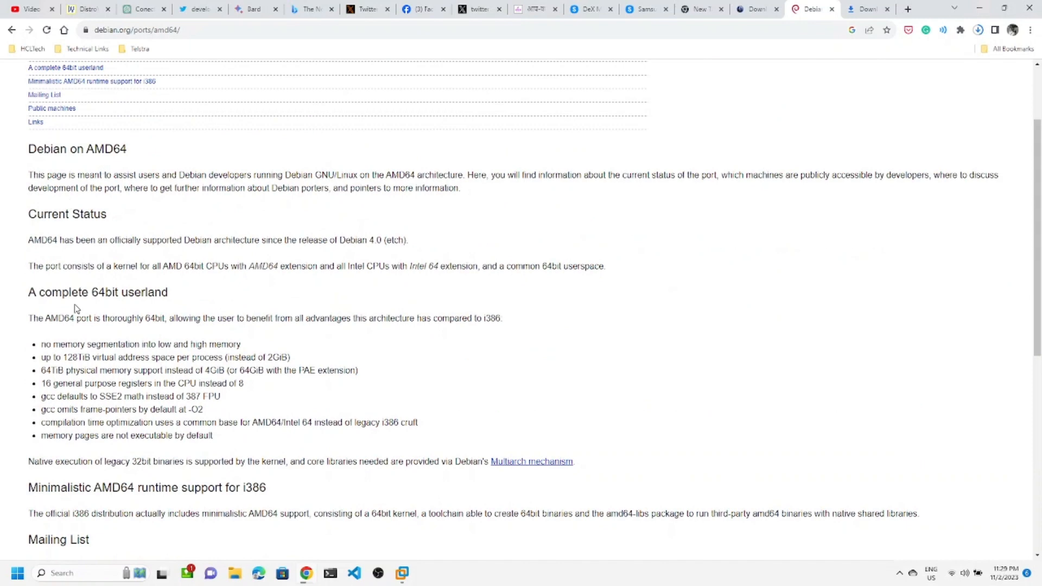
scroll(109, 342, up, 2)
scroll(140, 373, down, 3)
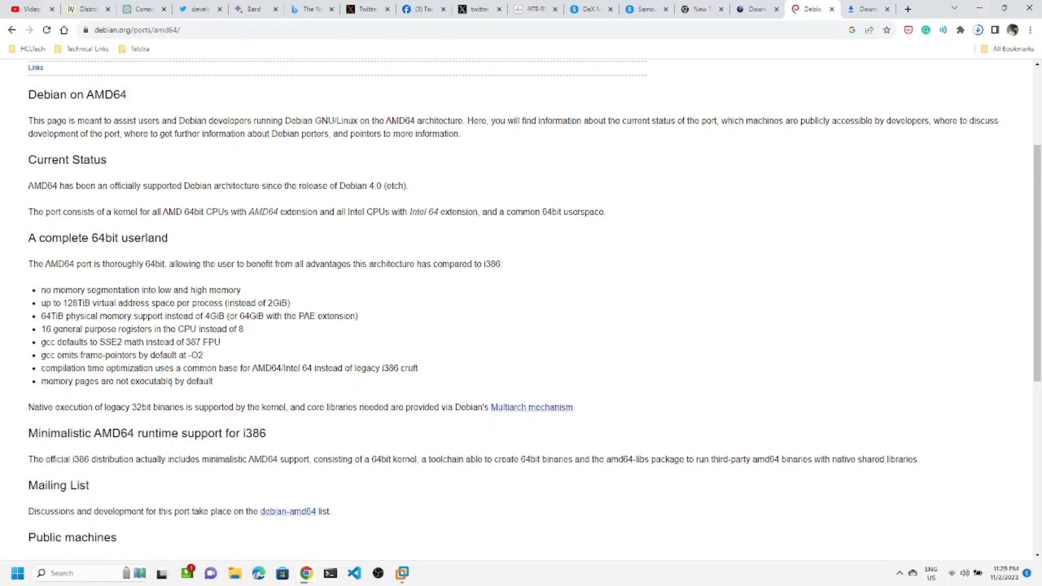
scroll(117, 364, down, 3)
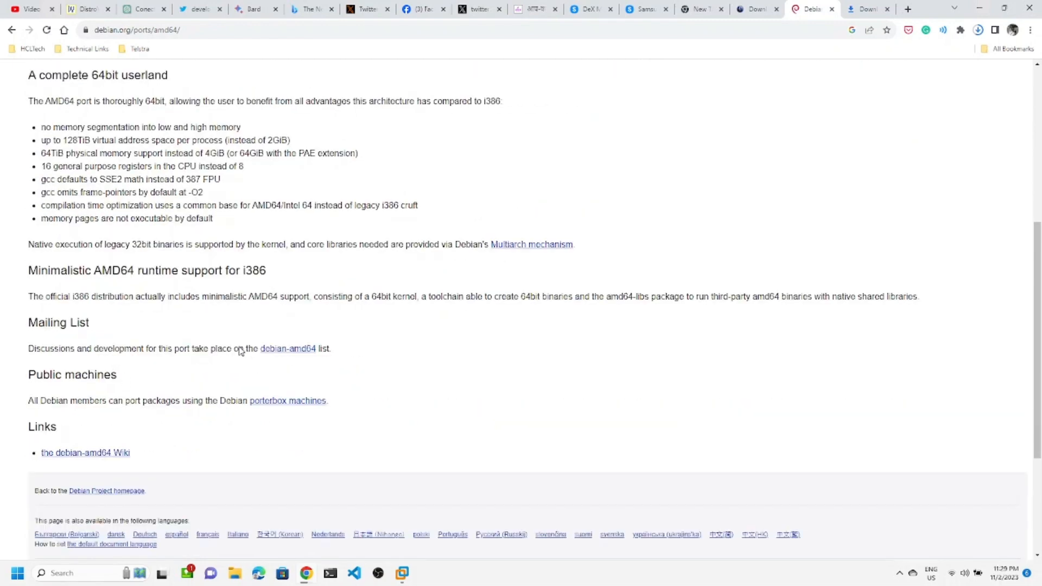
scroll(241, 352, down, 3)
scroll(241, 351, down, 1)
scroll(190, 258, up, 3)
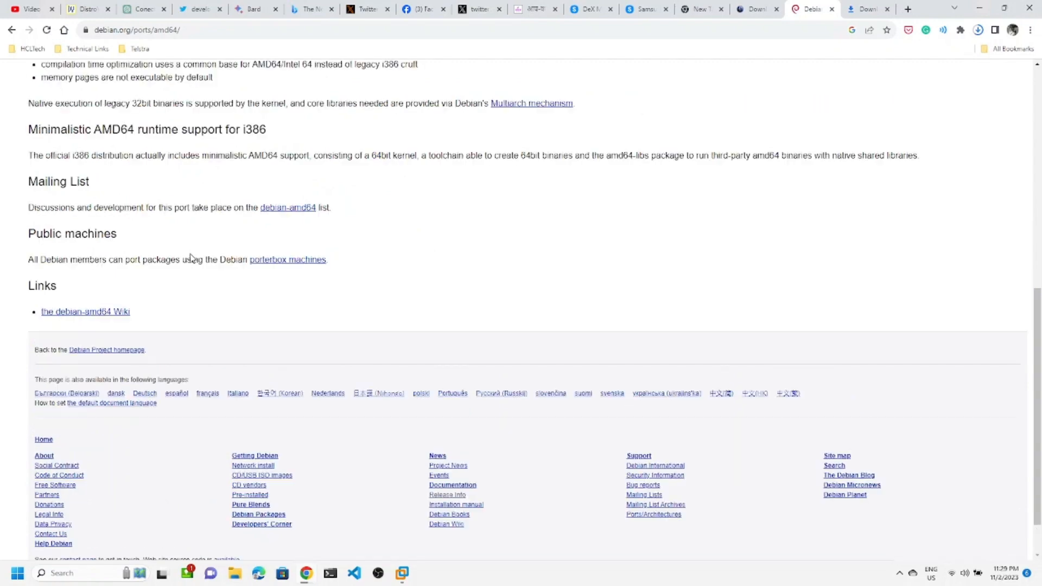
scroll(190, 259, up, 5)
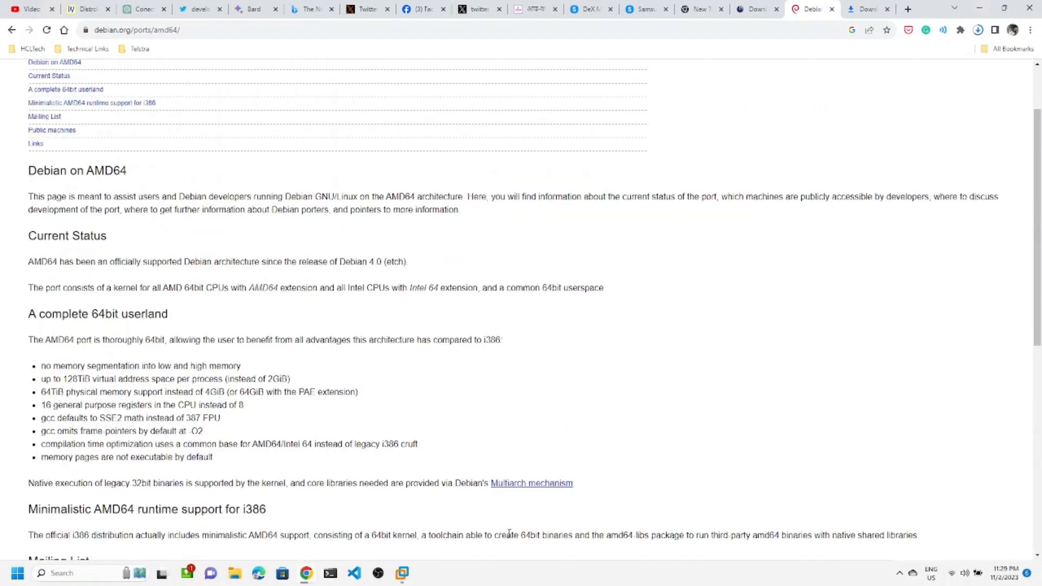
scroll(300, 359, up, 2)
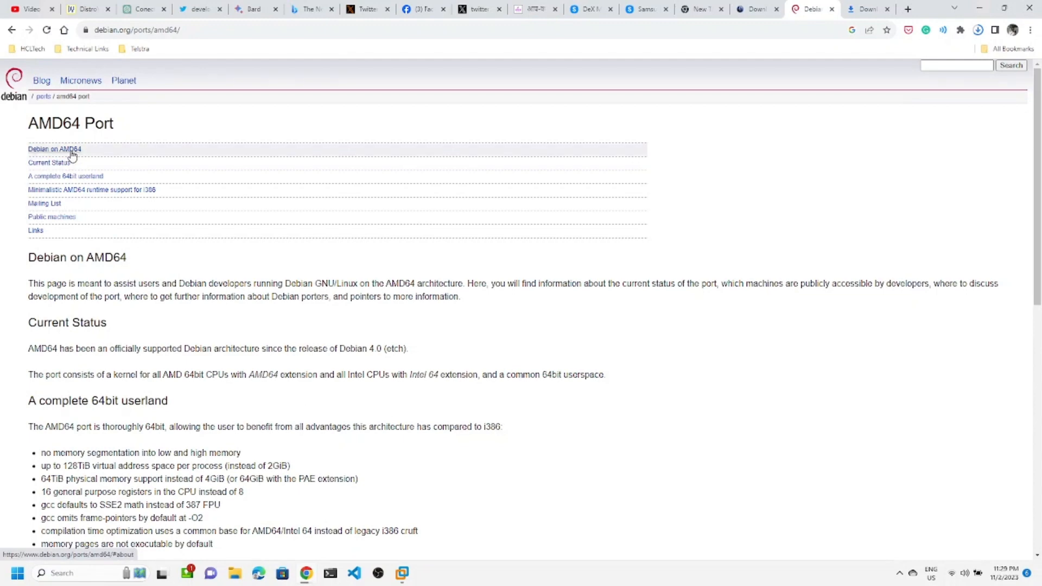
Jump through the Debian on AMD64, Current Status and Links sections, highlighting the footer links.
click(73, 155)
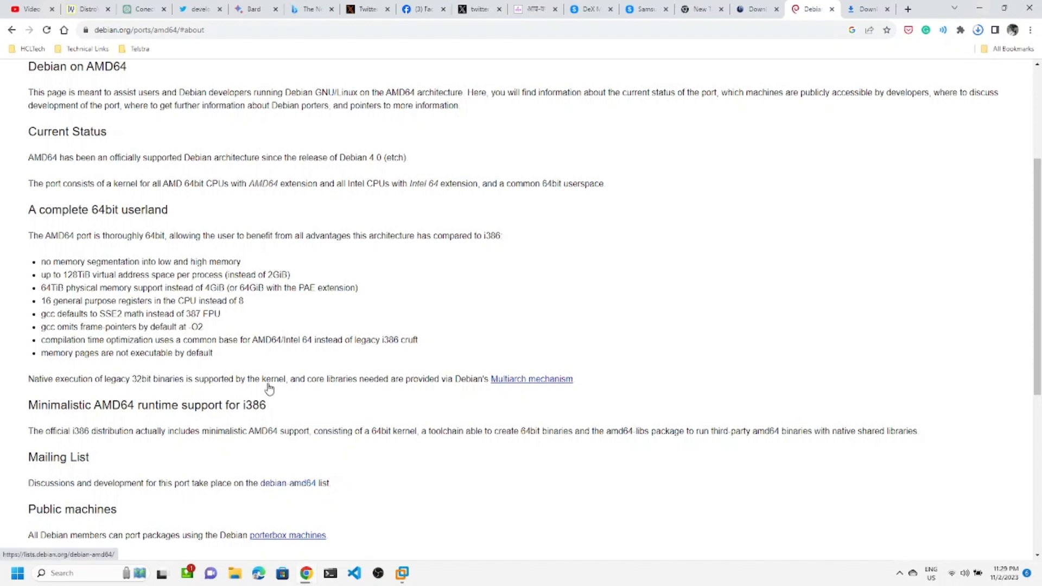
scroll(298, 283, up, 2)
scroll(302, 362, up, 2)
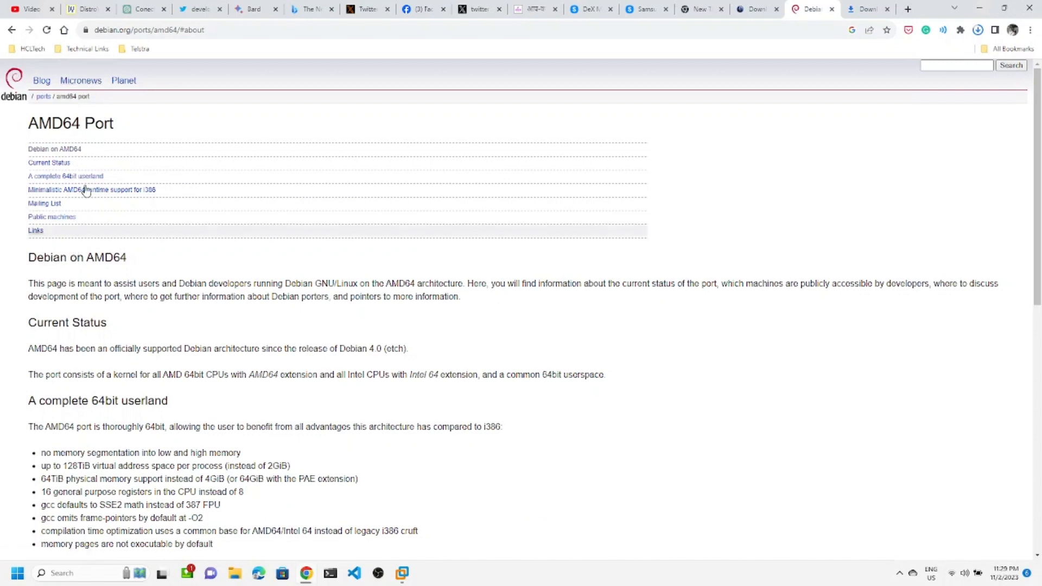
click(53, 164)
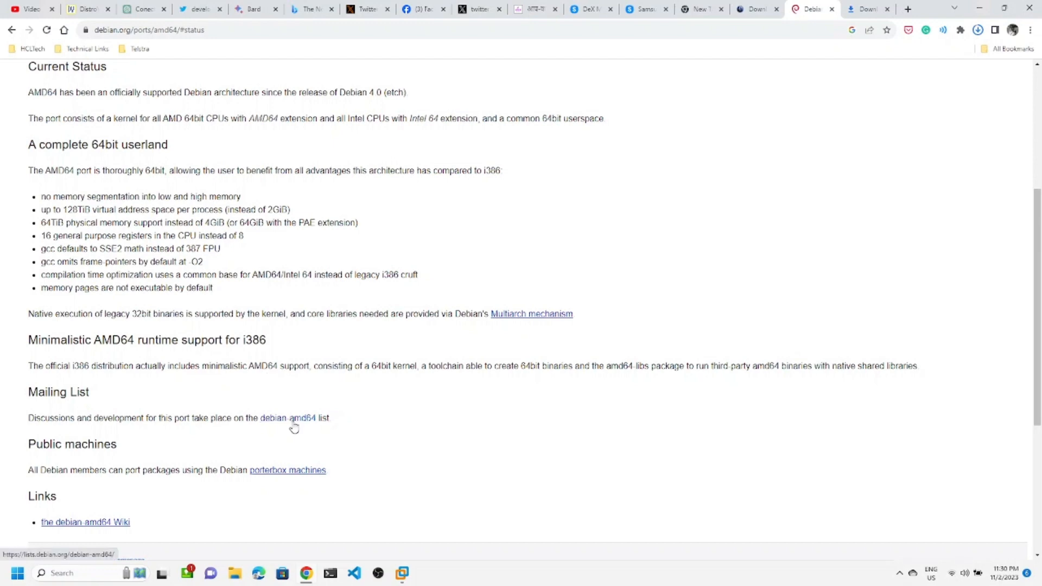
scroll(188, 405, up, 2)
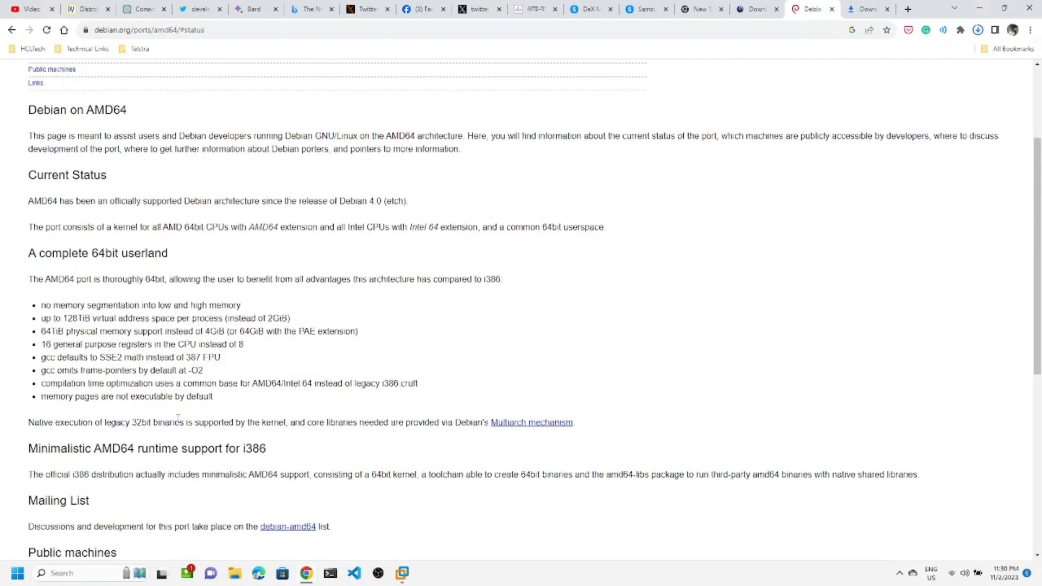
scroll(179, 415, down, 2)
scroll(178, 419, down, 3)
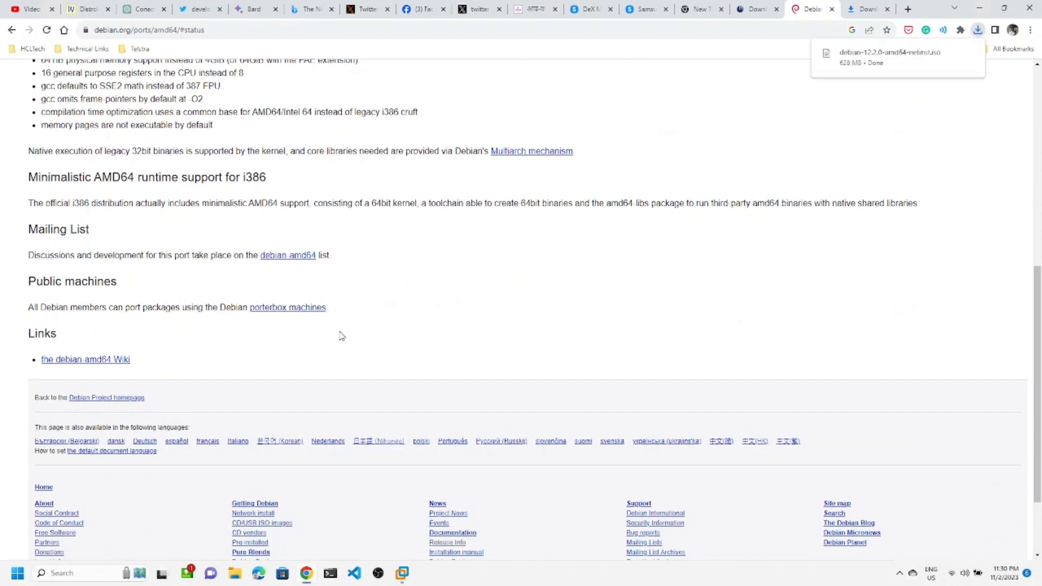
scroll(342, 333, up, 6)
scroll(341, 333, up, 2)
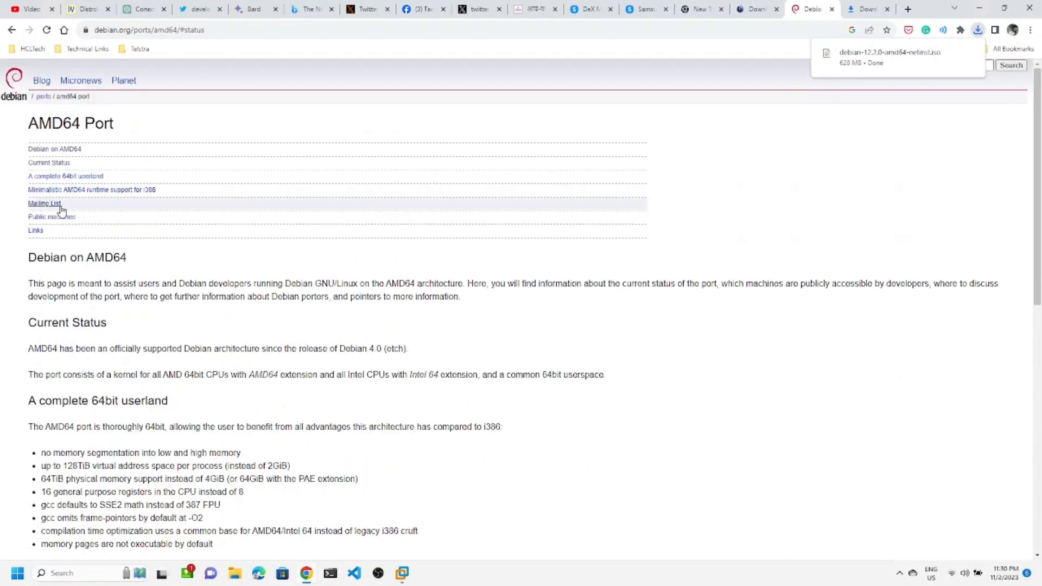
click(37, 235)
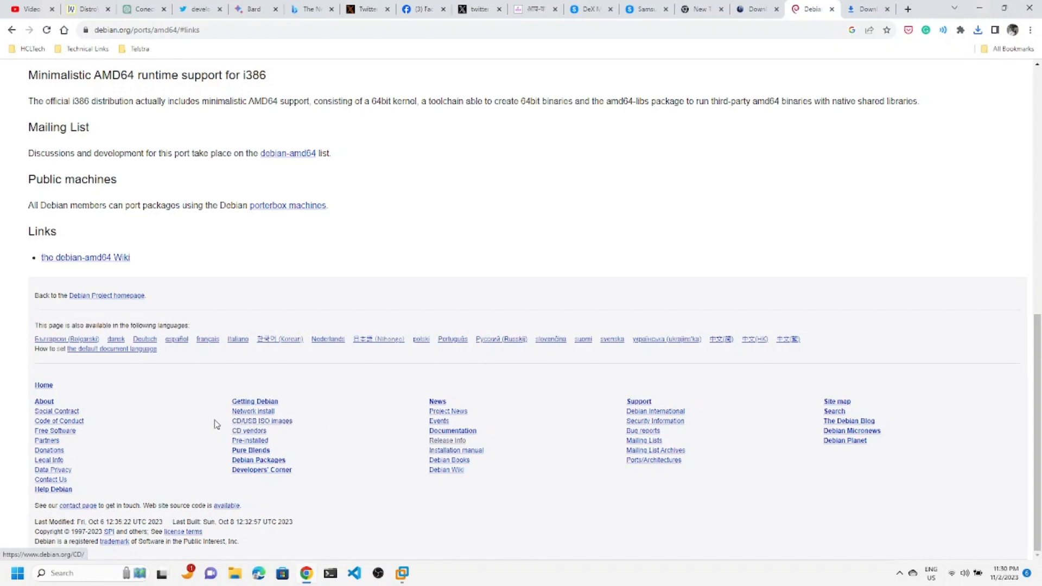
drag(214, 428, 337, 467)
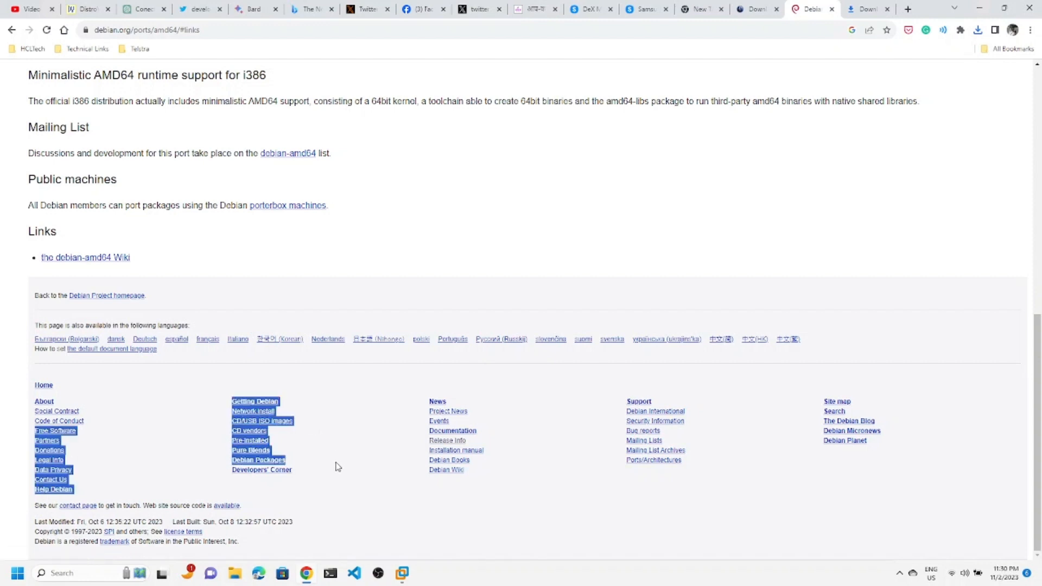
Go from the CD/USB ISO images page to the HTTP/FTP image download page.
click(514, 540)
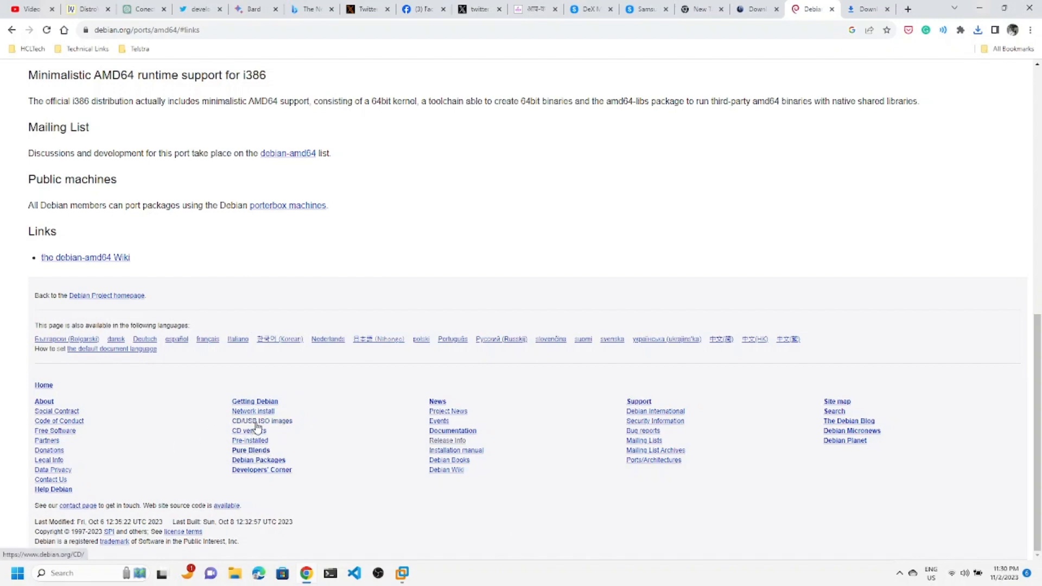
click(278, 427)
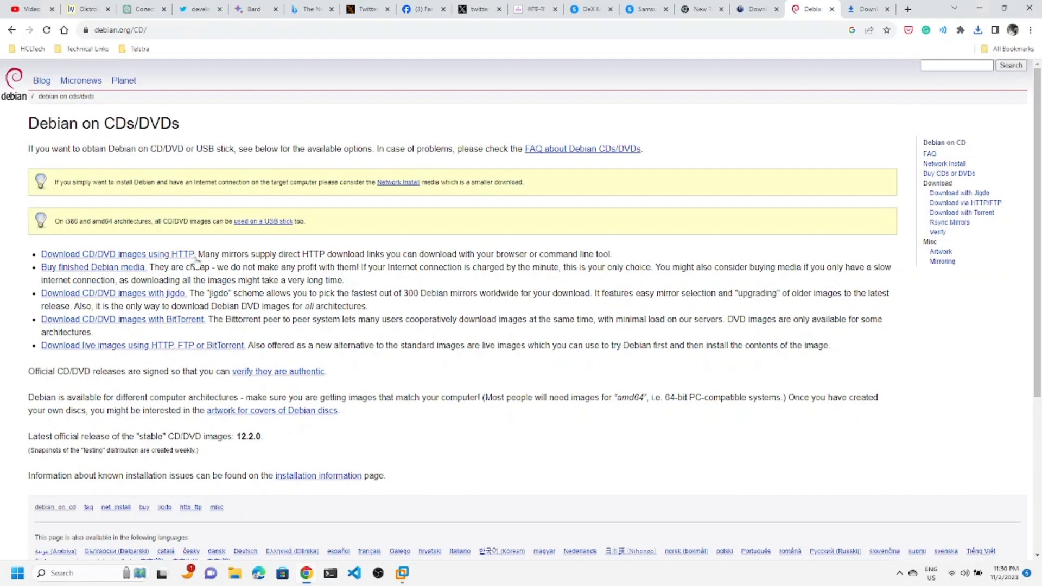
drag(39, 250, 189, 254)
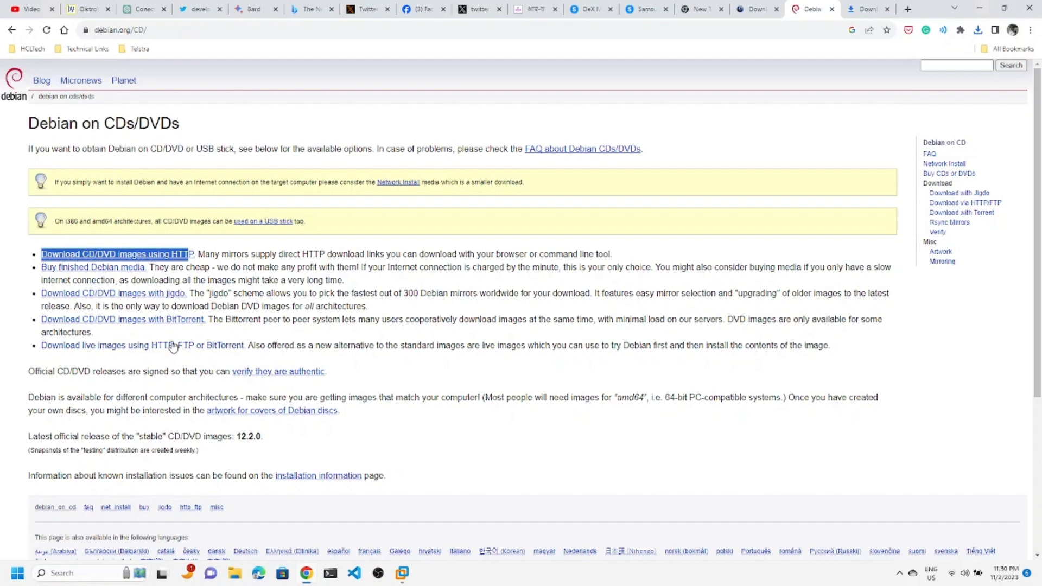
click(120, 255)
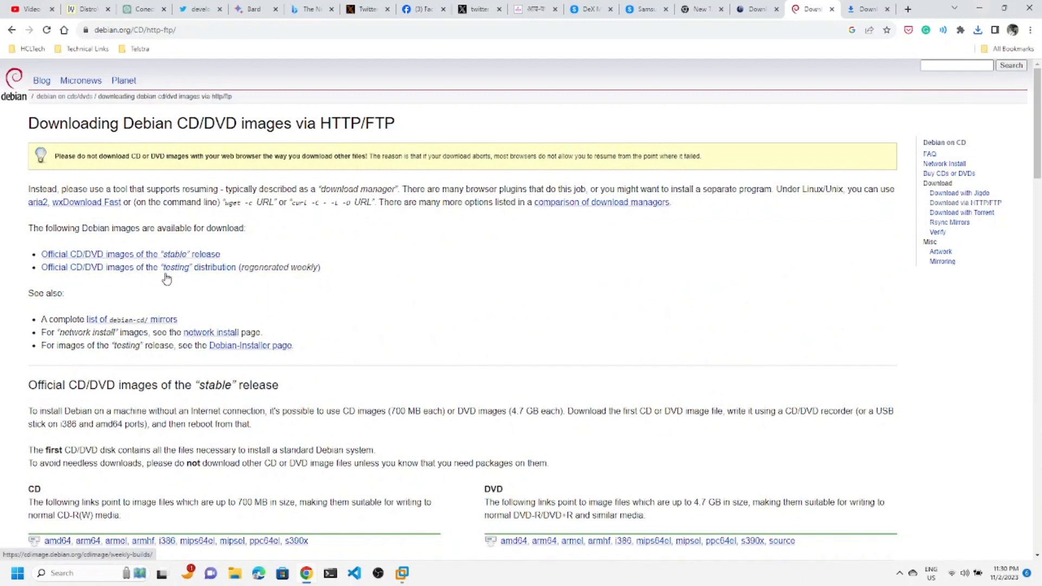
Jump to the stable release images and open the amd64 DVD image listing.
click(175, 255)
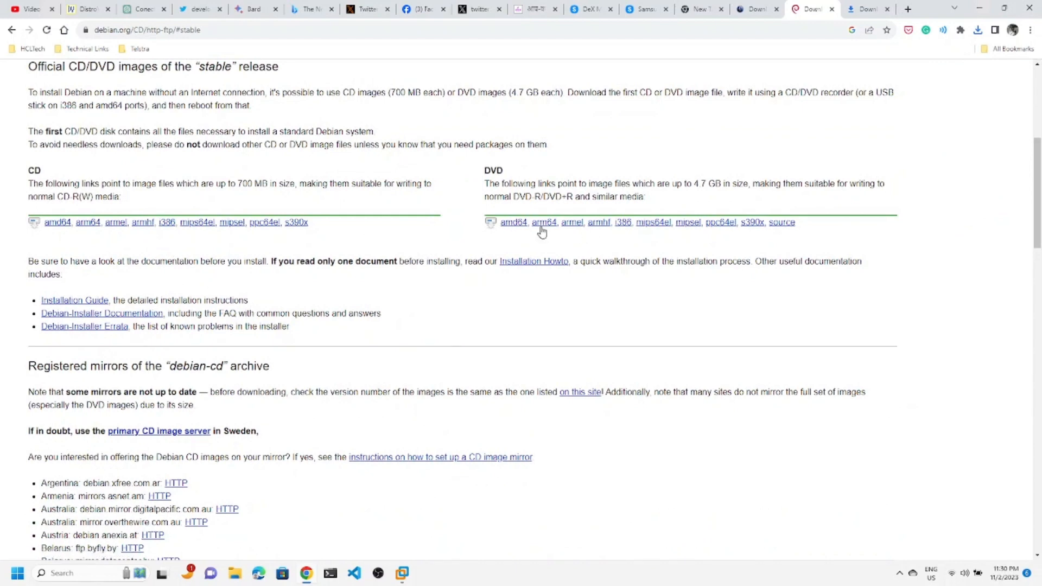
drag(686, 185, 718, 186)
drag(236, 184, 255, 185)
click(589, 252)
click(513, 229)
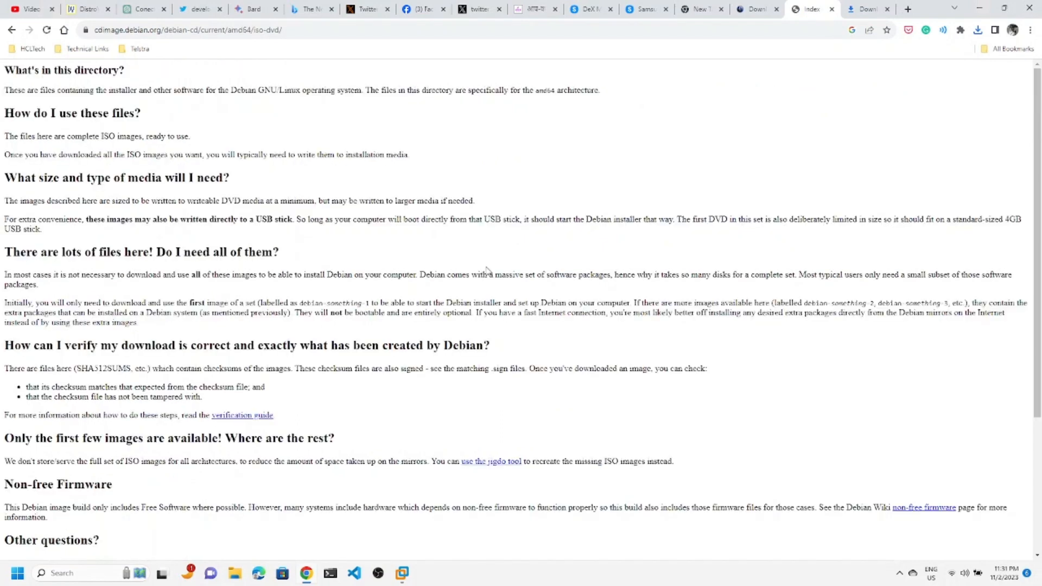
Download the 3.7G debian-12.2.0-amd64-DVD-1.iso into the Downloads folder.
scroll(252, 259, down, 3)
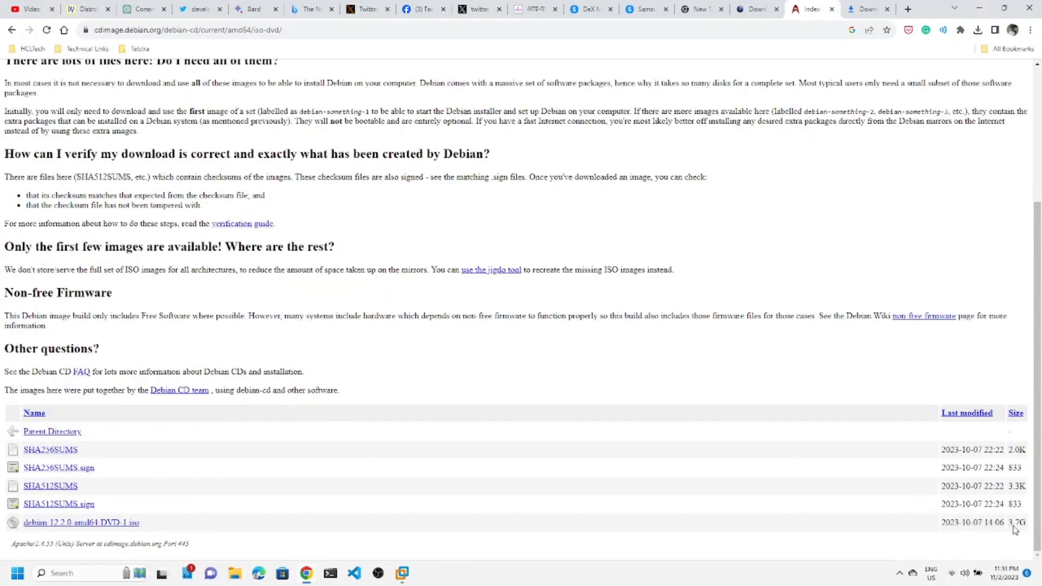
drag(1030, 528, 571, 511)
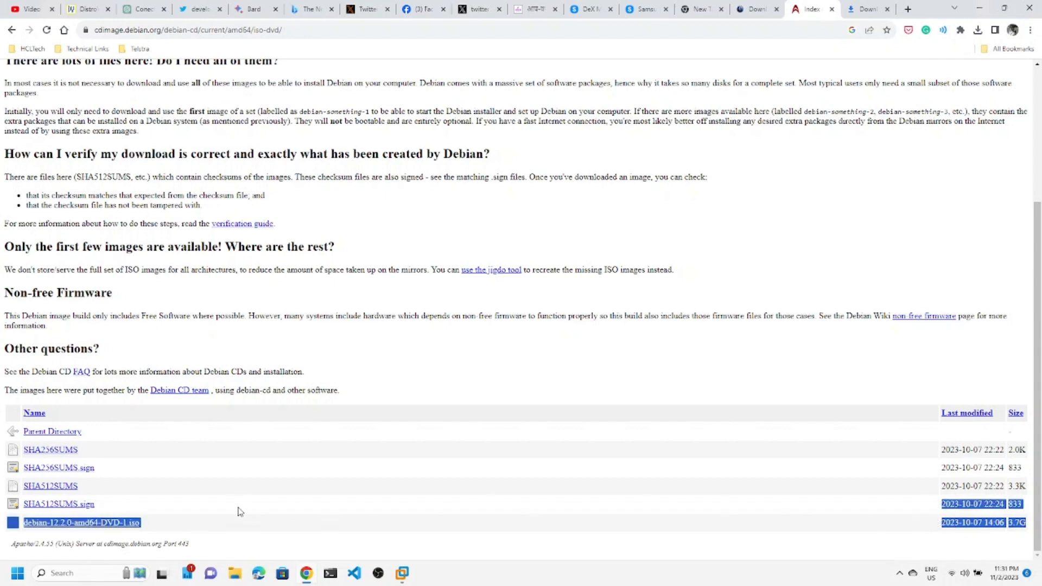
click(116, 525)
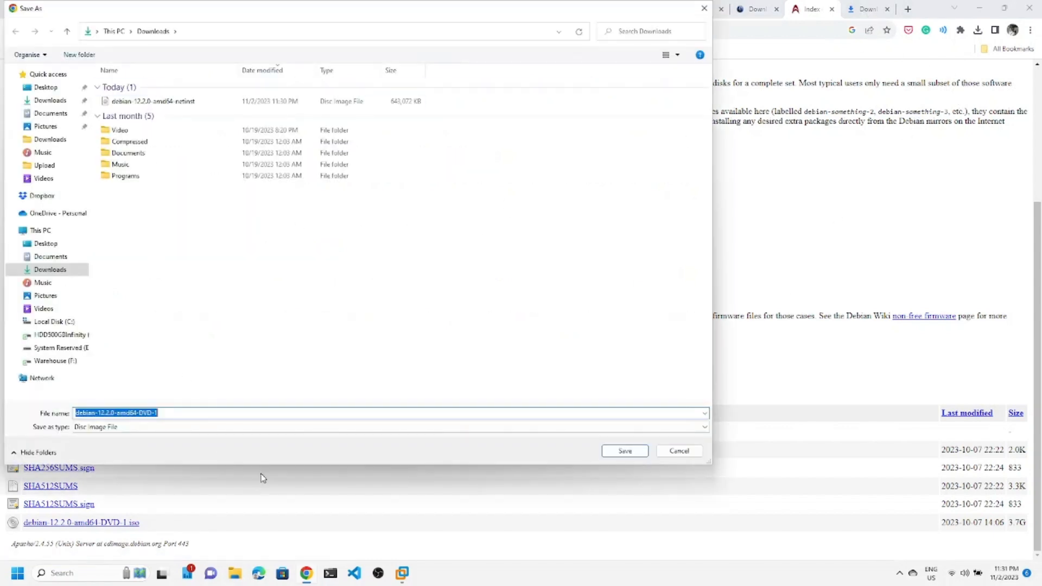
click(622, 450)
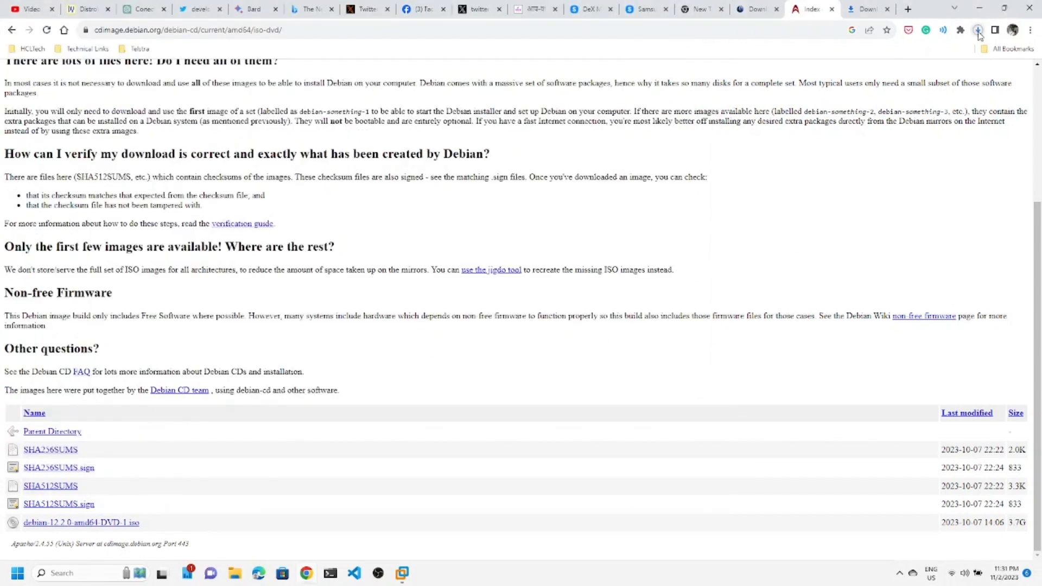
Clear all finished entries from Chrome's downloads page and check the DVD ISO's progress.
click(868, 10)
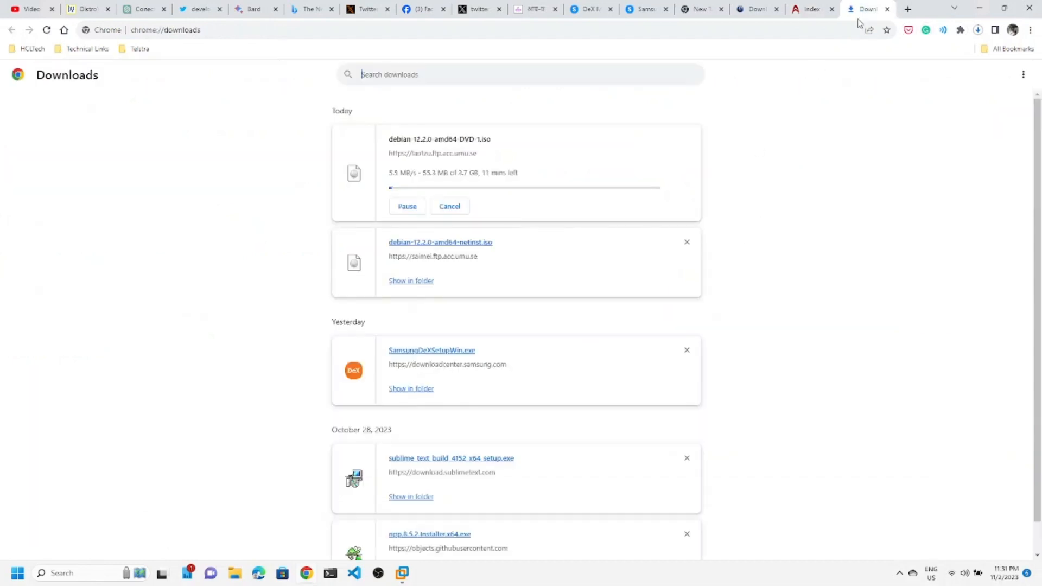
click(1023, 74)
click(958, 79)
triple_click(437, 172)
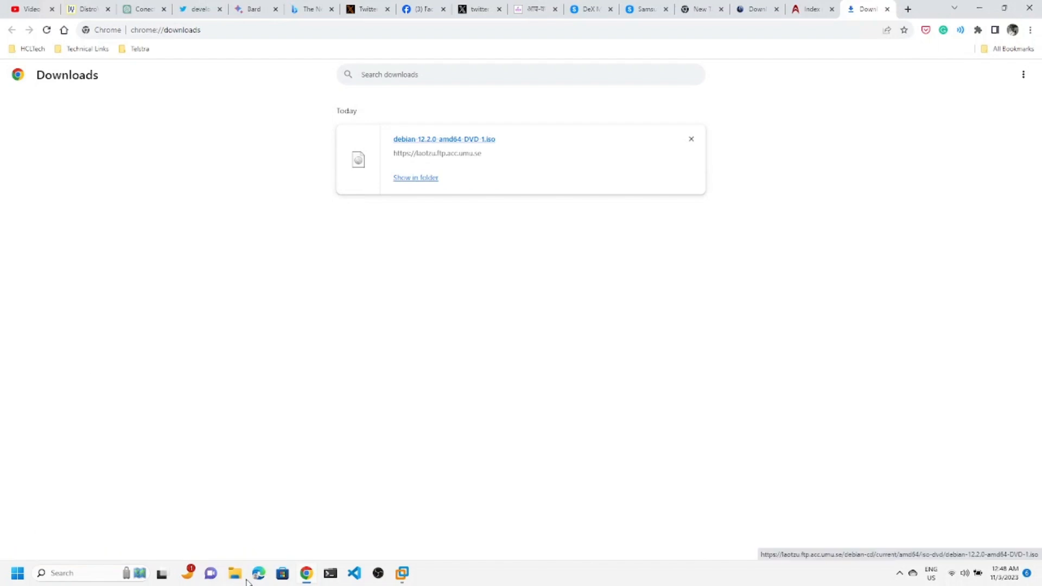
Reveal the finished DVD ISO in the Downloads folder, then switch to VMware Workstation.
click(417, 178)
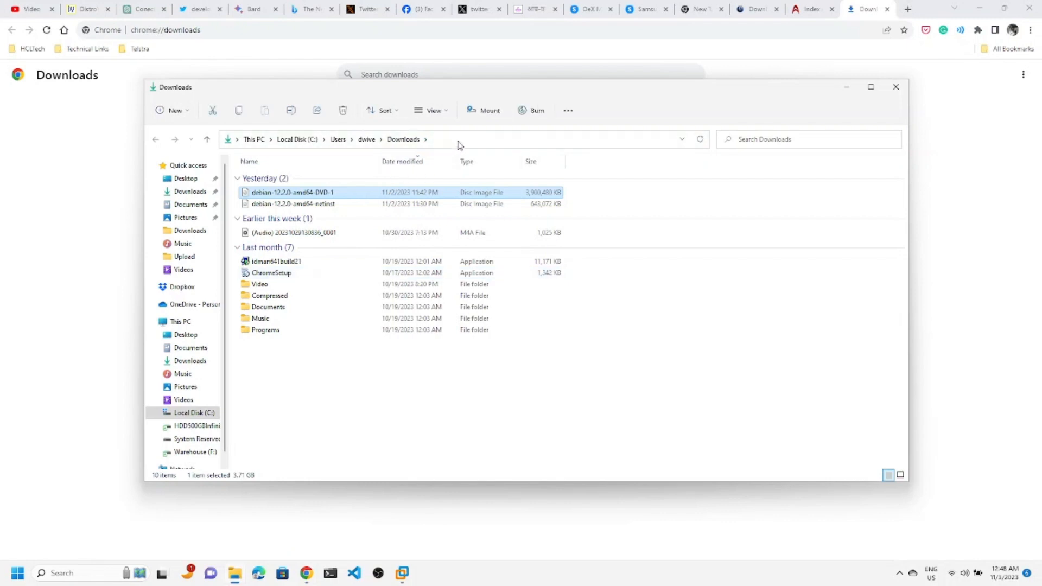
click(457, 142)
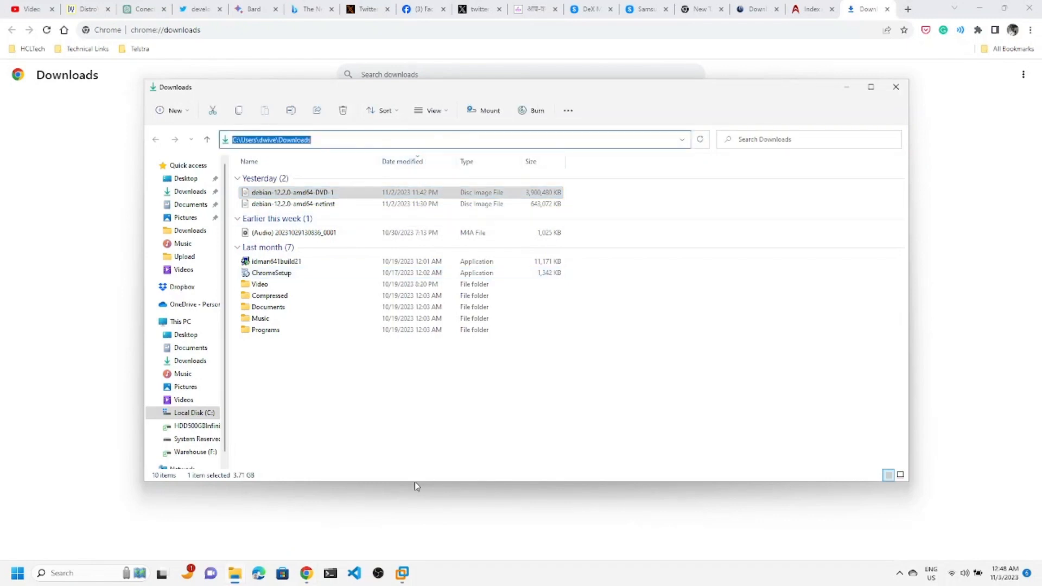
click(403, 574)
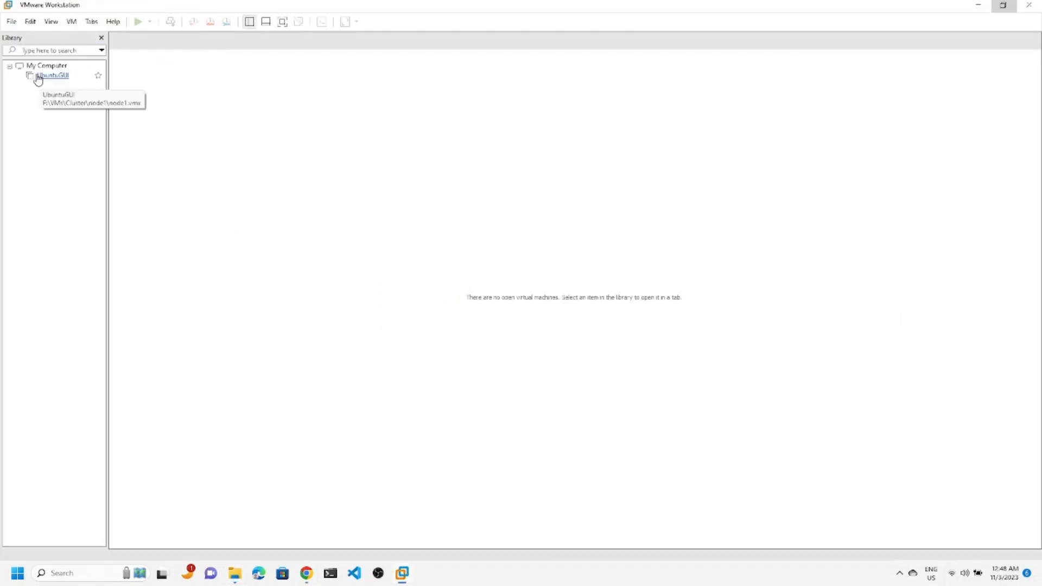
Create a Typical new virtual machine with debian-12.2.0-amd64-DVD-1.iso from Downloads as installer disc.
right_click(54, 134)
click(100, 140)
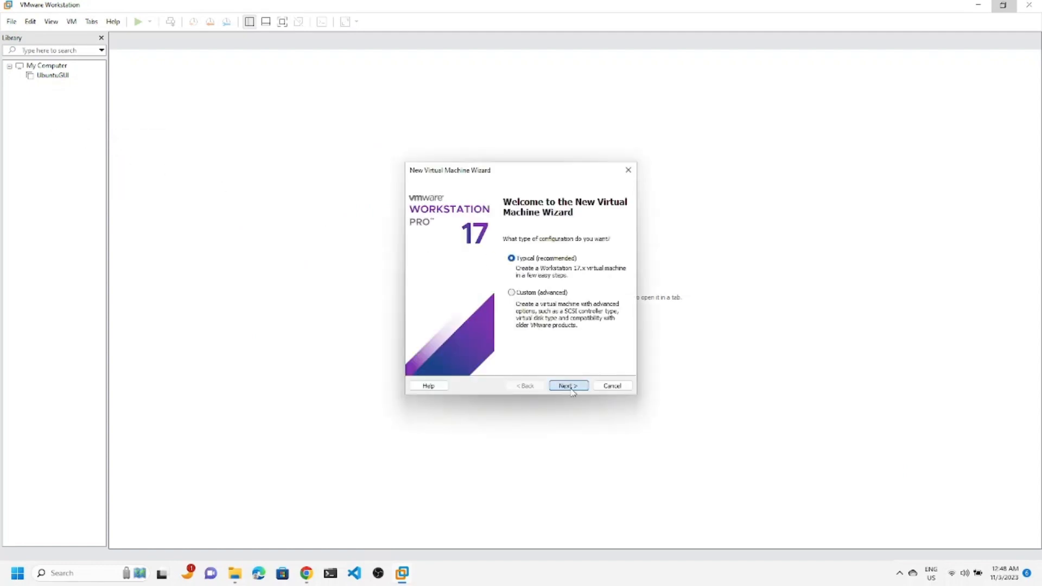
click(567, 385)
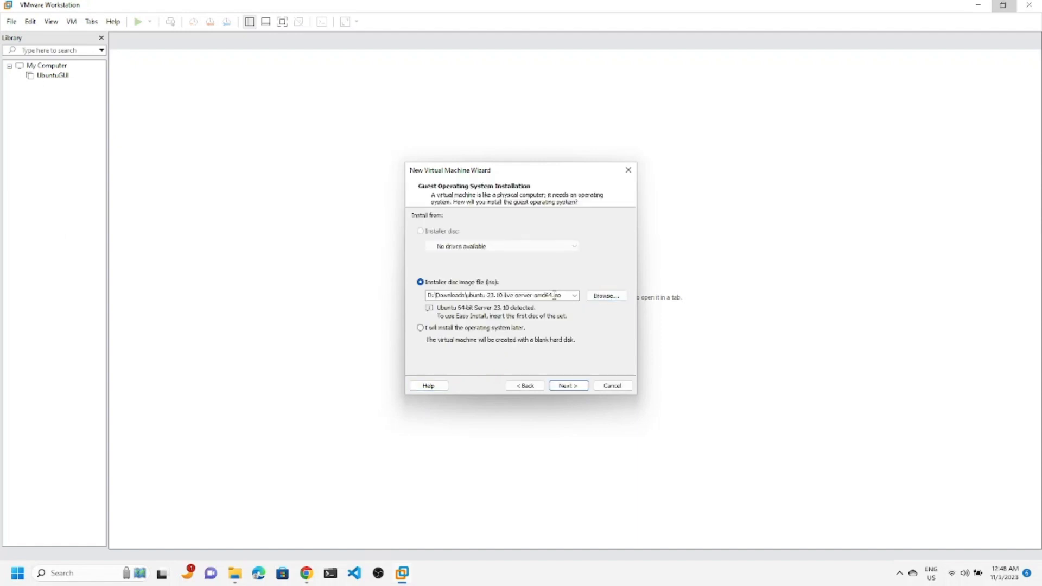
click(594, 300)
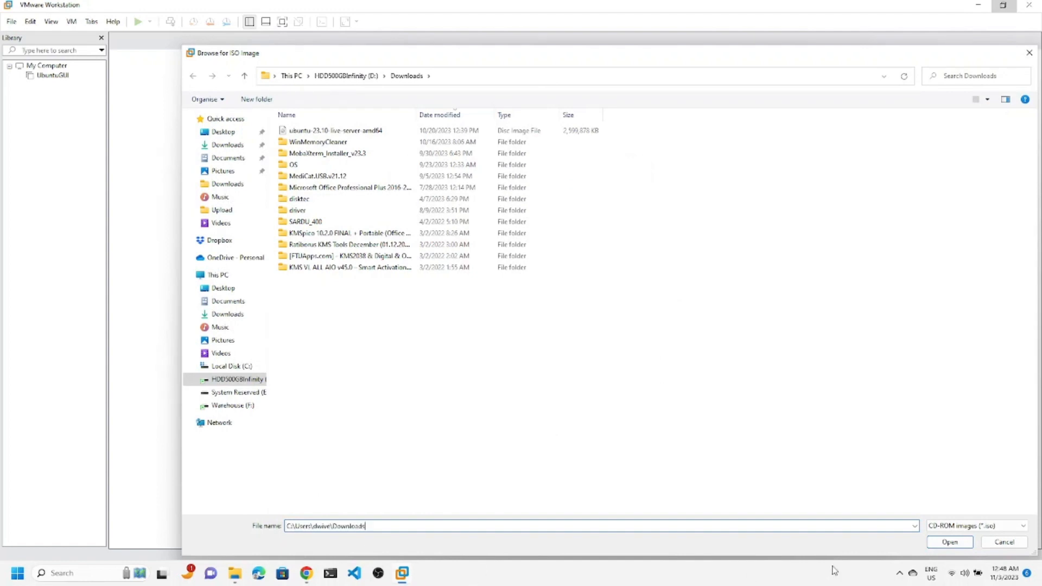
click(950, 542)
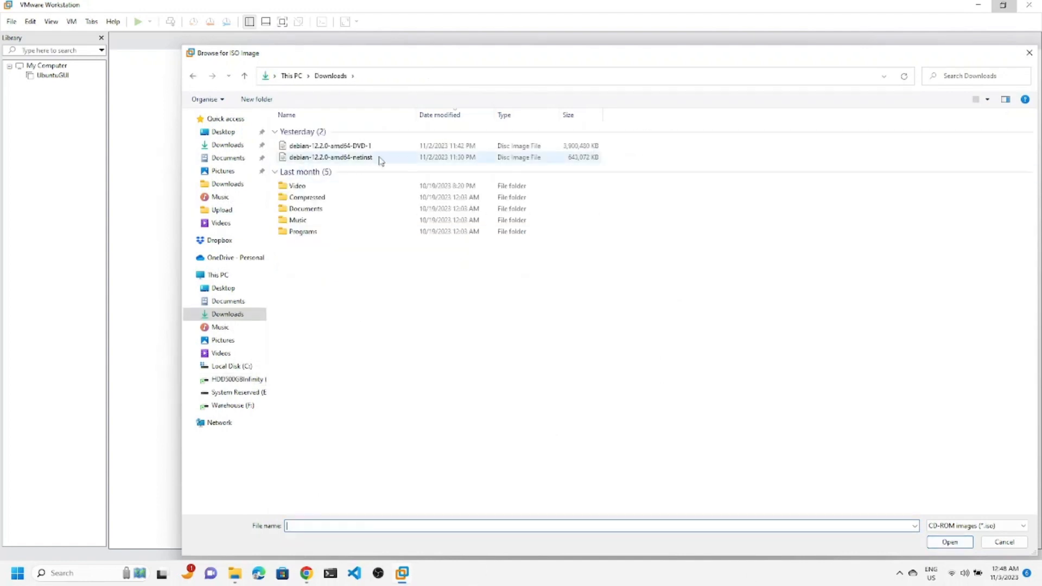
click(368, 145)
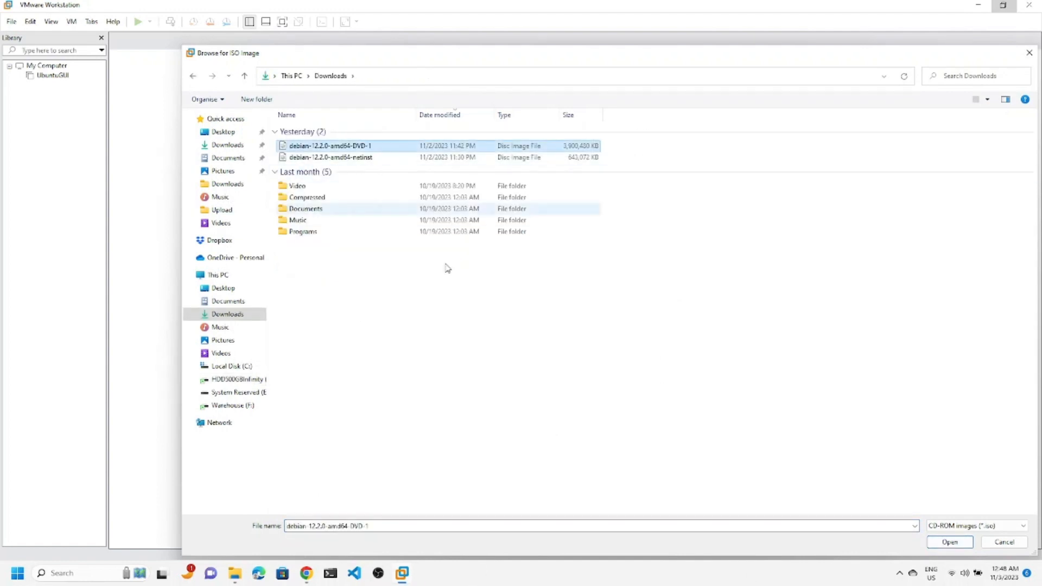
click(948, 543)
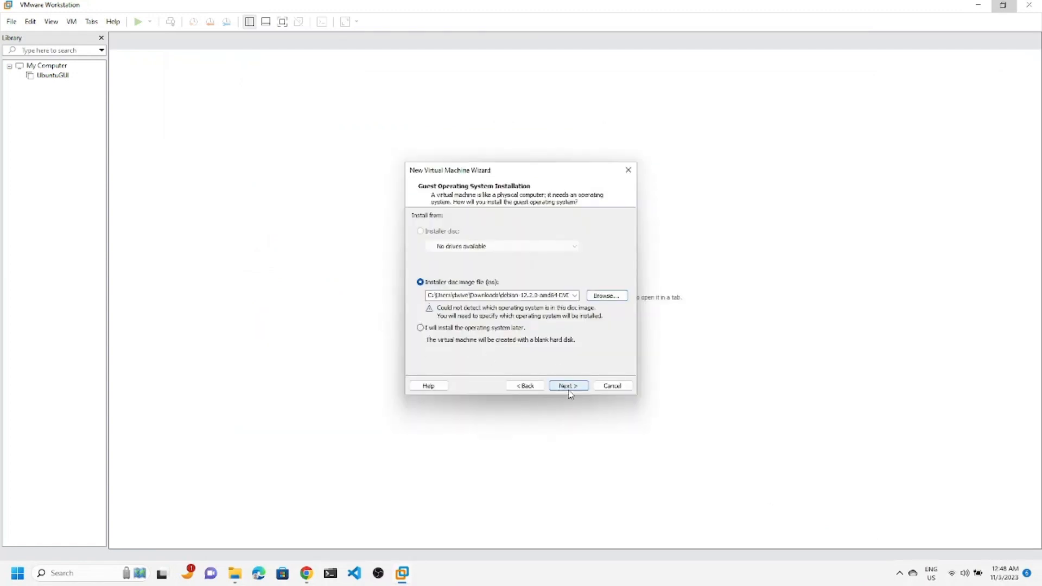
click(568, 386)
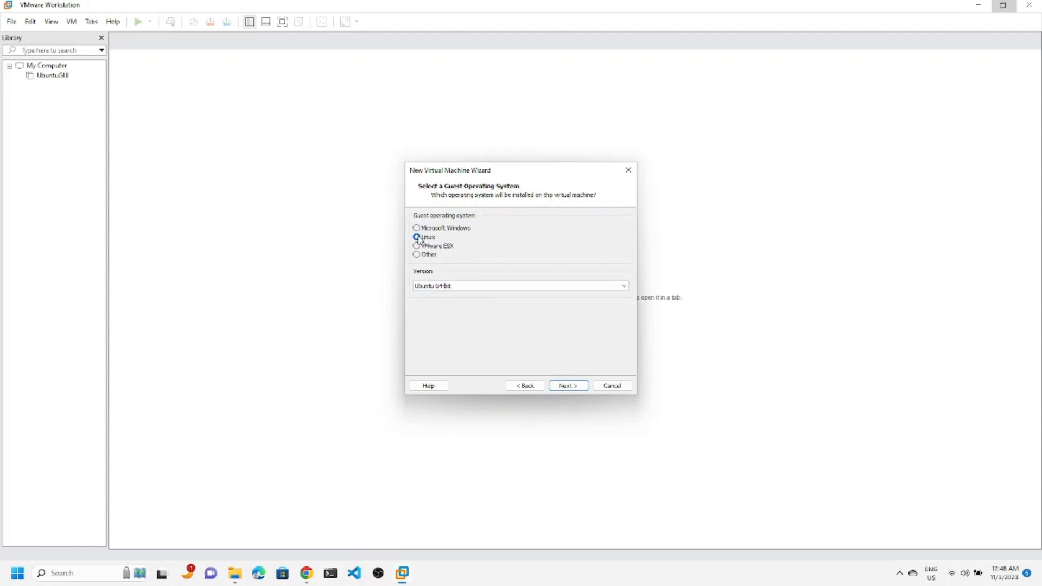
Choose Other Linux 5.x kernel 64-bit as the guest version, then browse for a VM location.
click(467, 288)
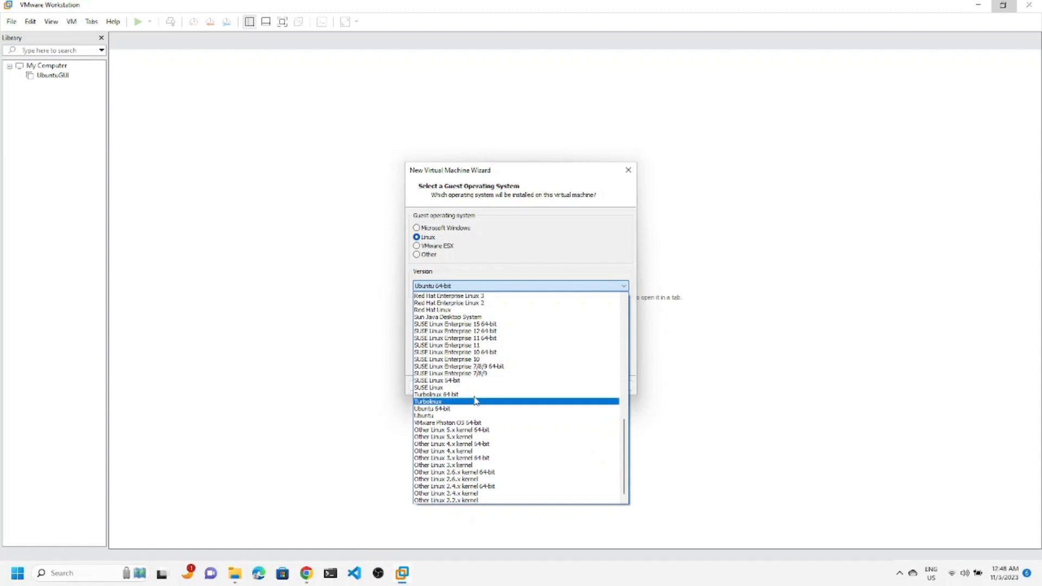
click(497, 433)
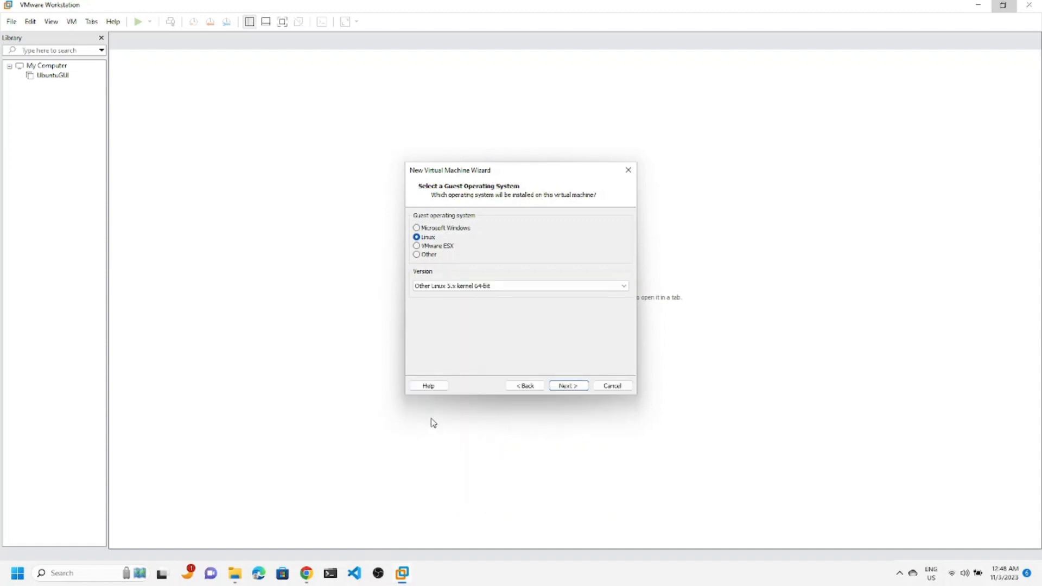
click(566, 386)
click(604, 265)
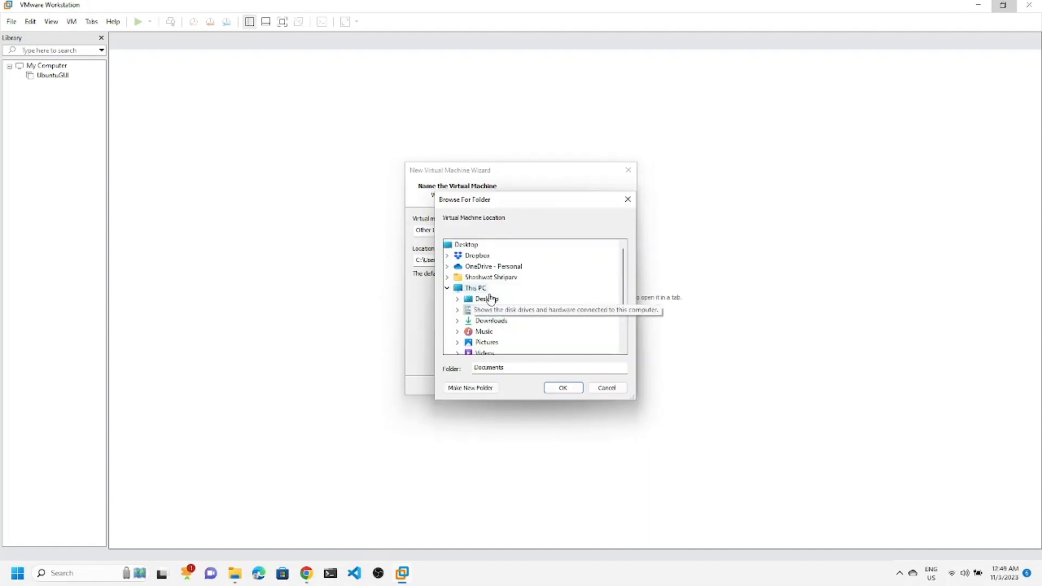
Create a new Debian folder under F:\VMs and use it as the VM location.
scroll(521, 315, down, 3)
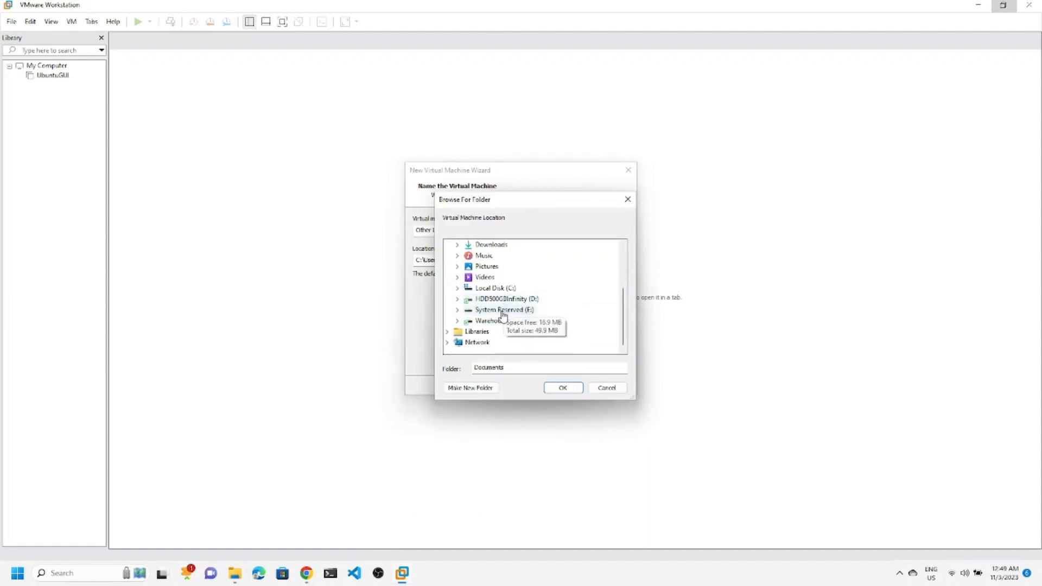
double_click(496, 321)
double_click(495, 341)
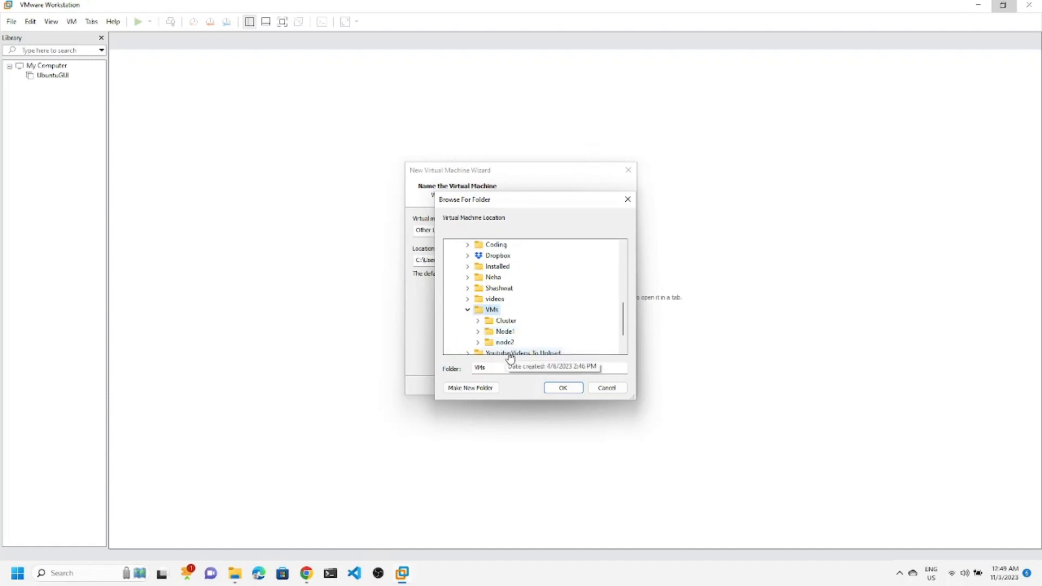
click(475, 389)
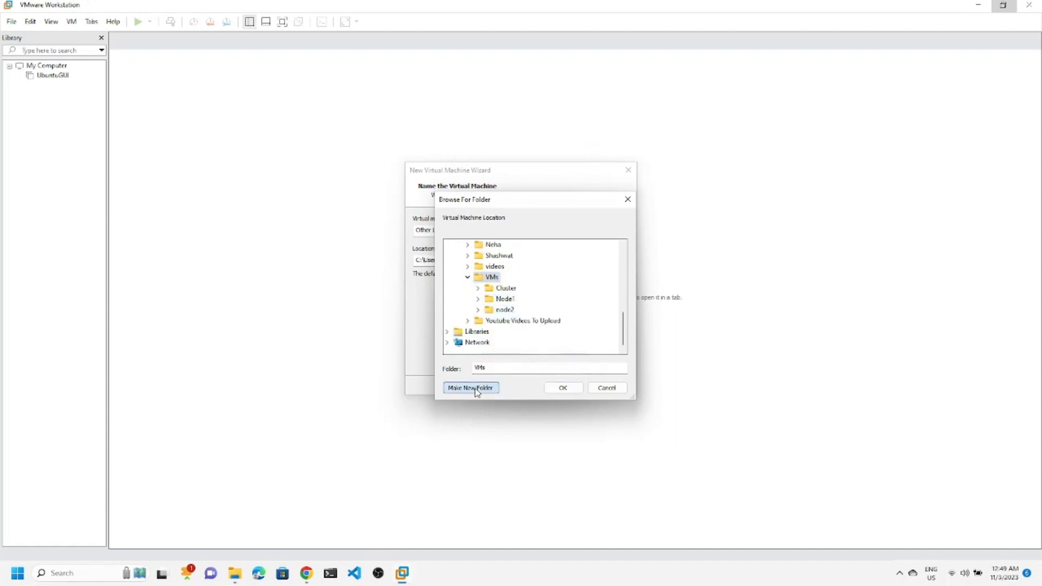
text(De)
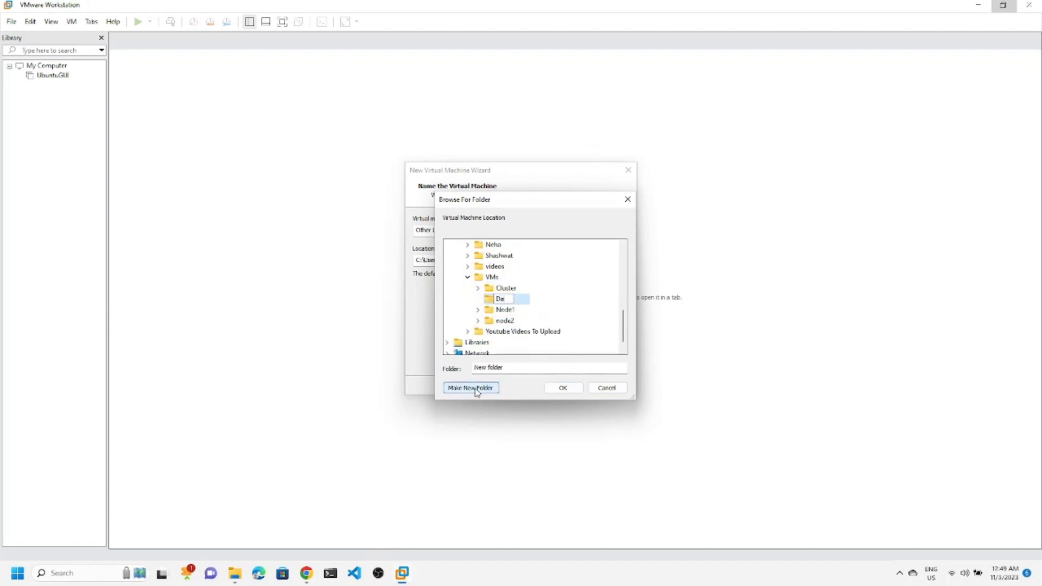
text(bian)
key(Return)
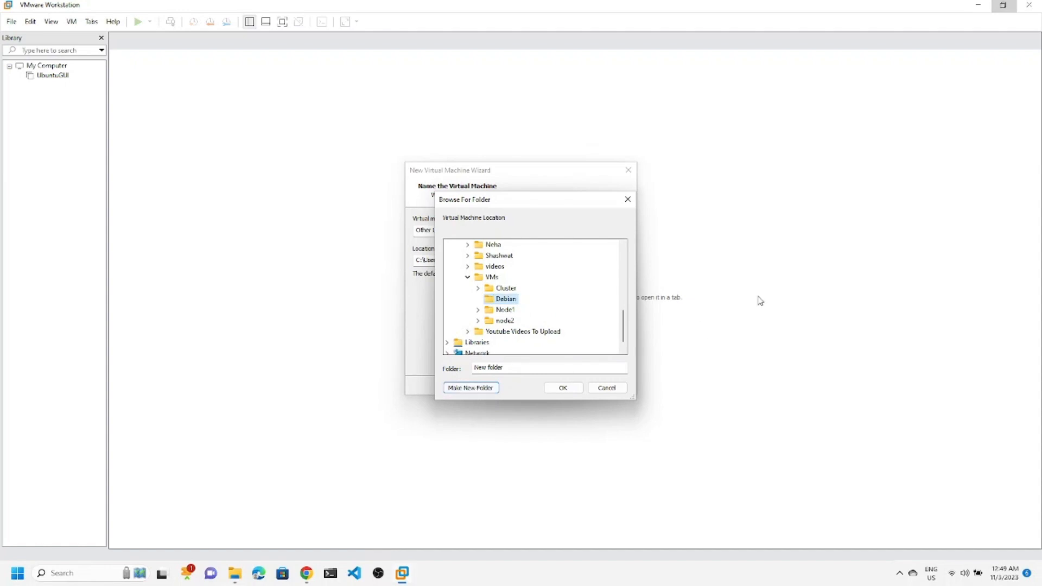
click(556, 393)
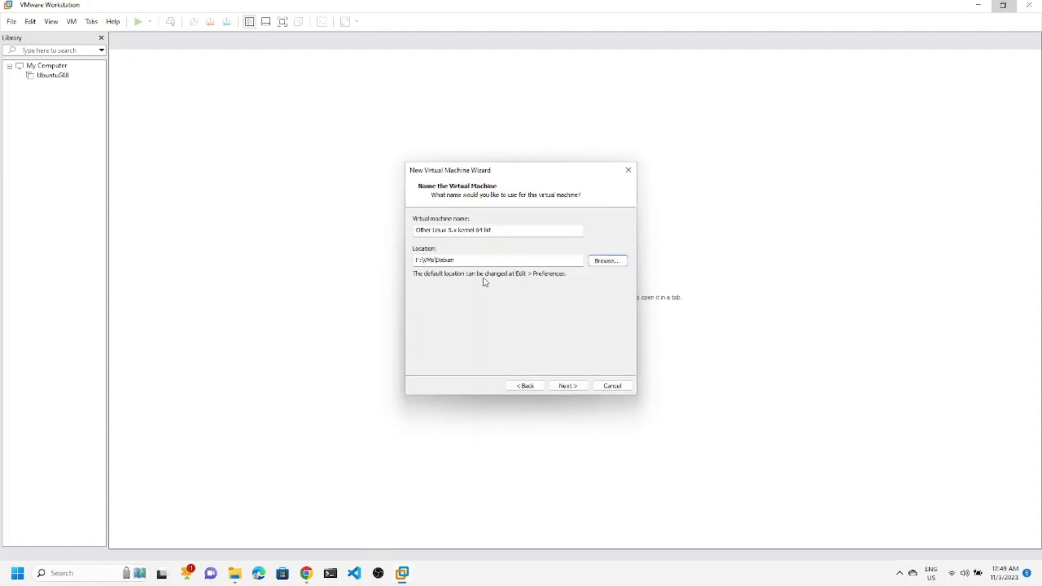
Name the virtual machine Debian and give it a 30 GB disk.
drag(494, 233, 326, 235)
text(Debian)
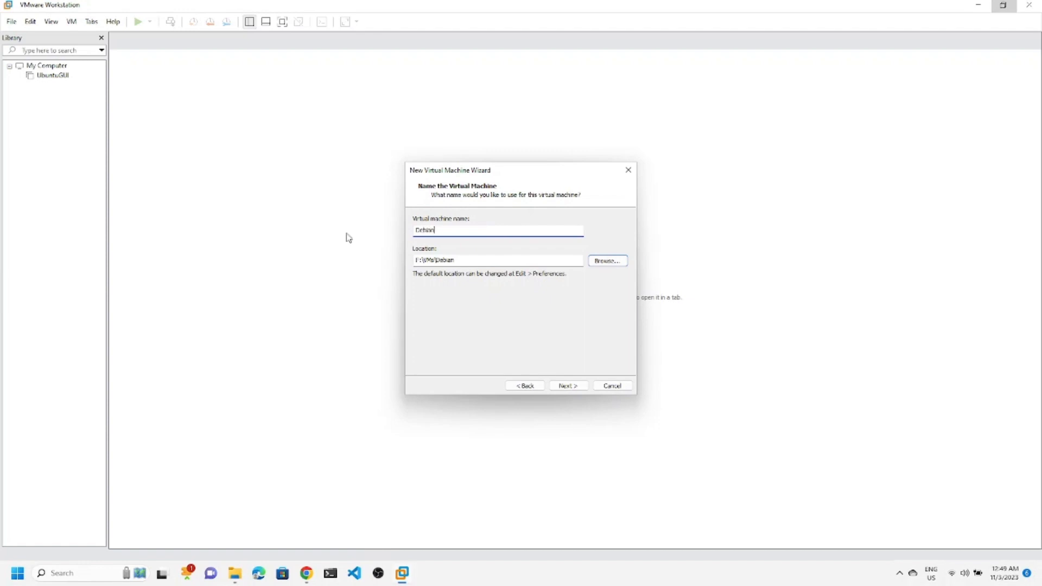
click(567, 388)
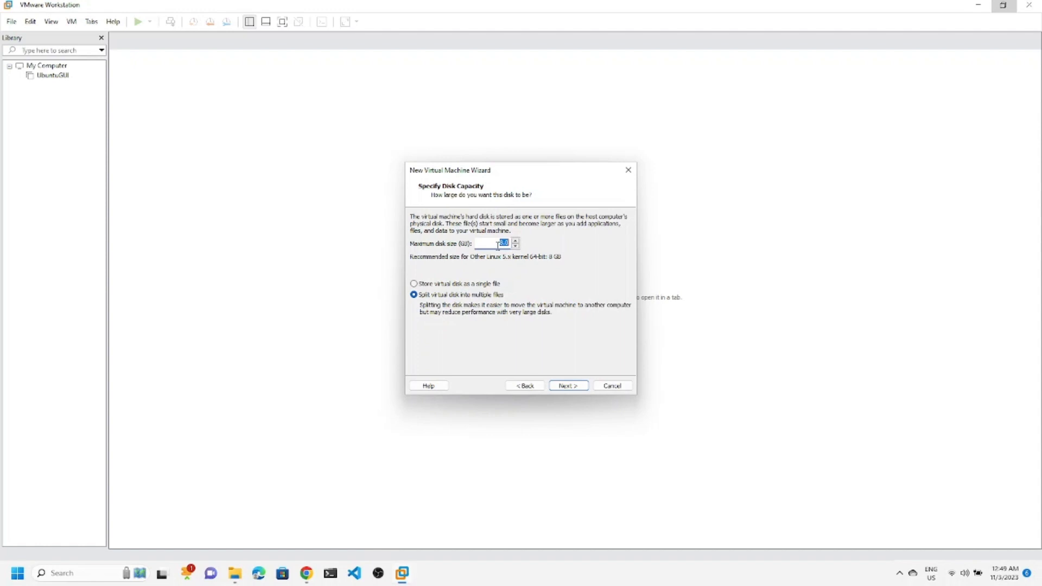
text(30)
click(565, 385)
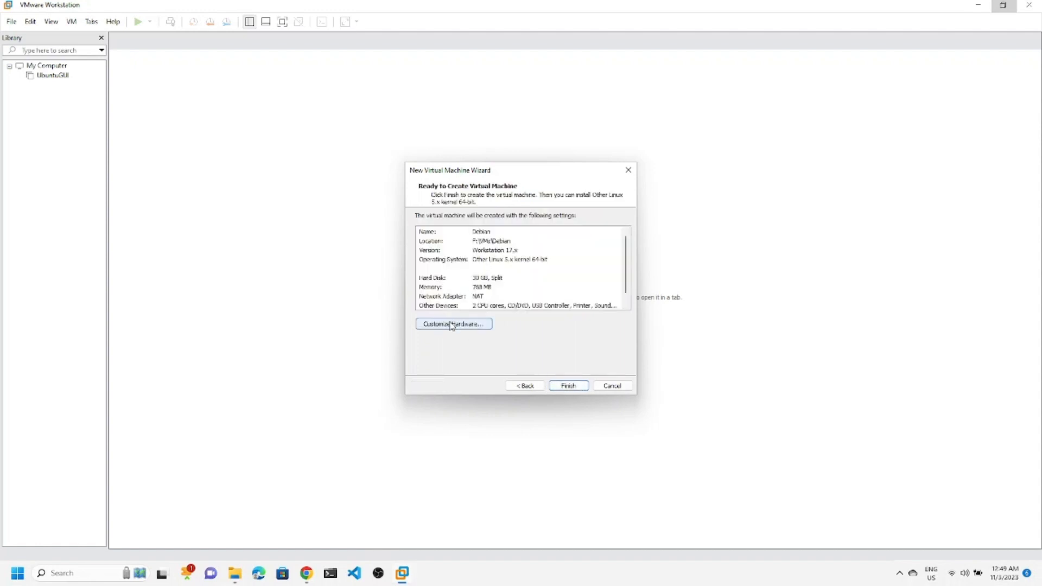
In the VM hardware settings, raise memory to 4 GB and set 2 cores per processor.
click(451, 325)
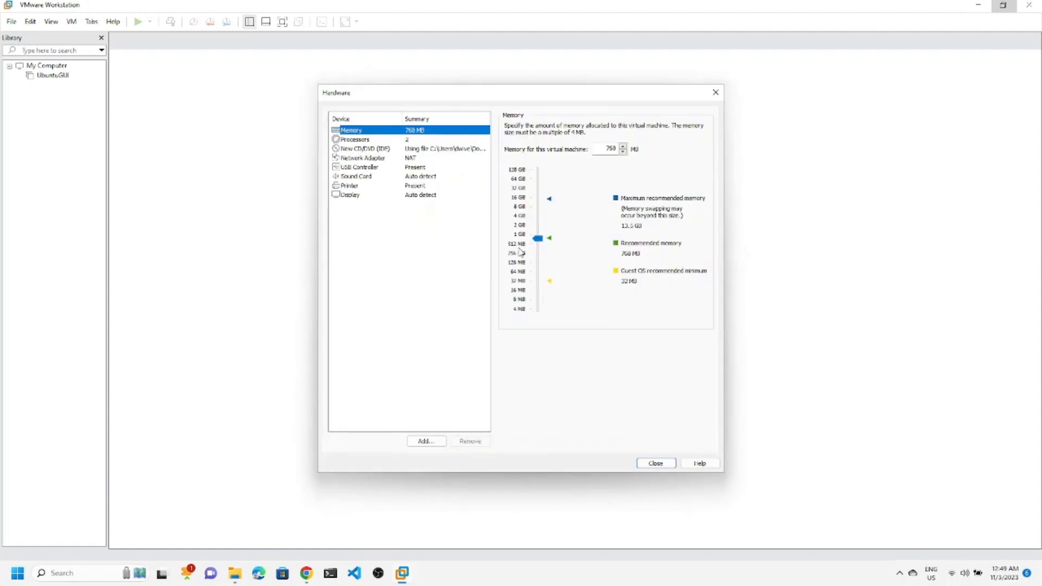
click(520, 216)
click(358, 139)
click(629, 142)
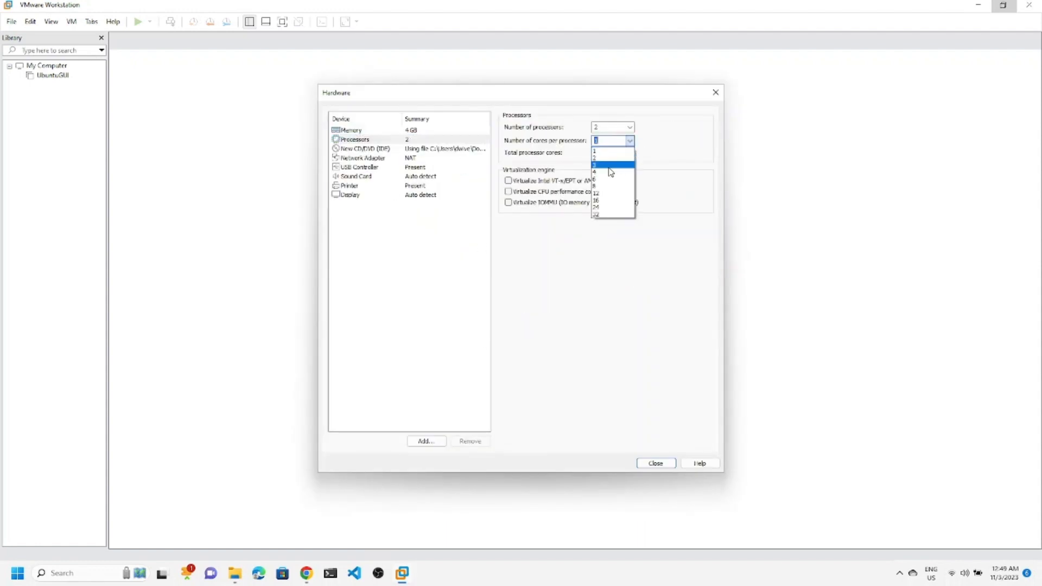
click(610, 157)
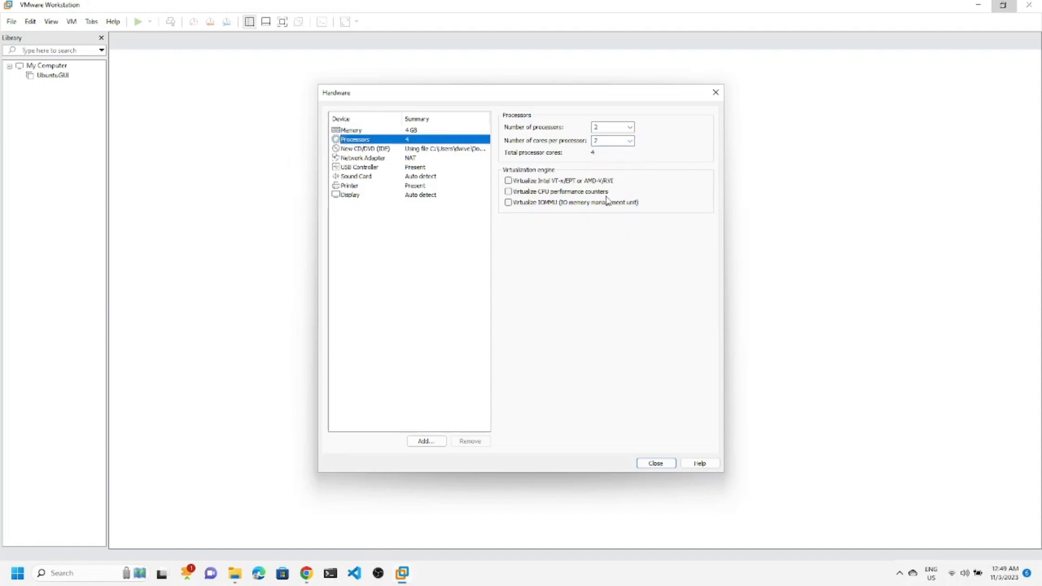
Switch the network adapter to Bridged, then close hardware settings and finish creating the VM.
click(397, 150)
click(408, 158)
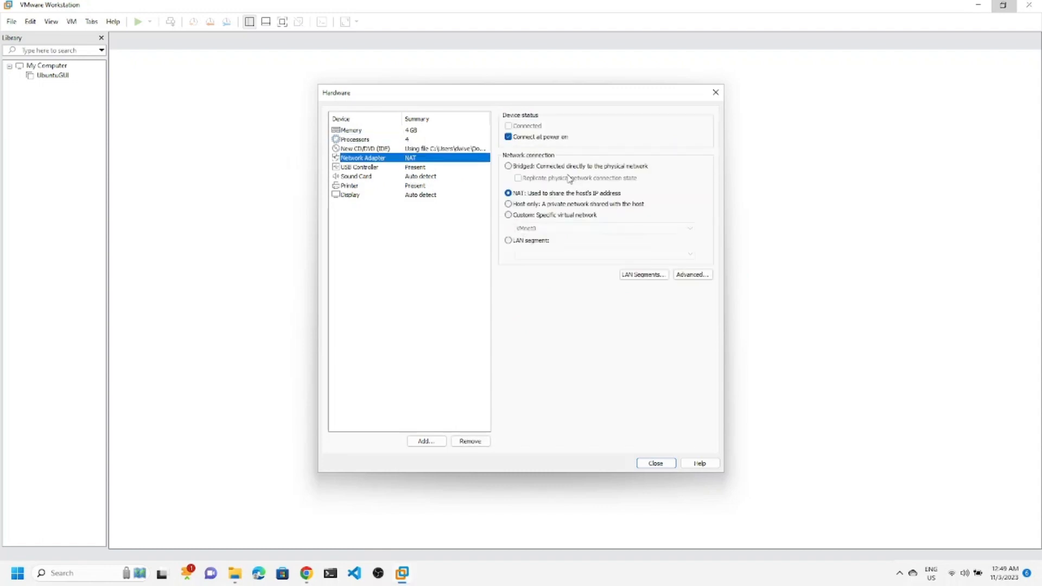
click(508, 167)
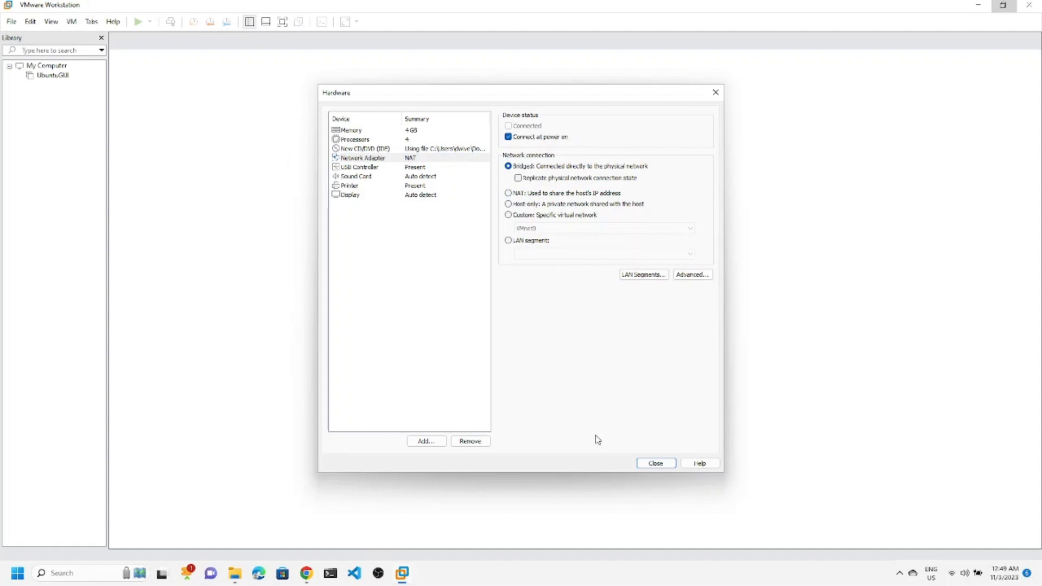
click(655, 465)
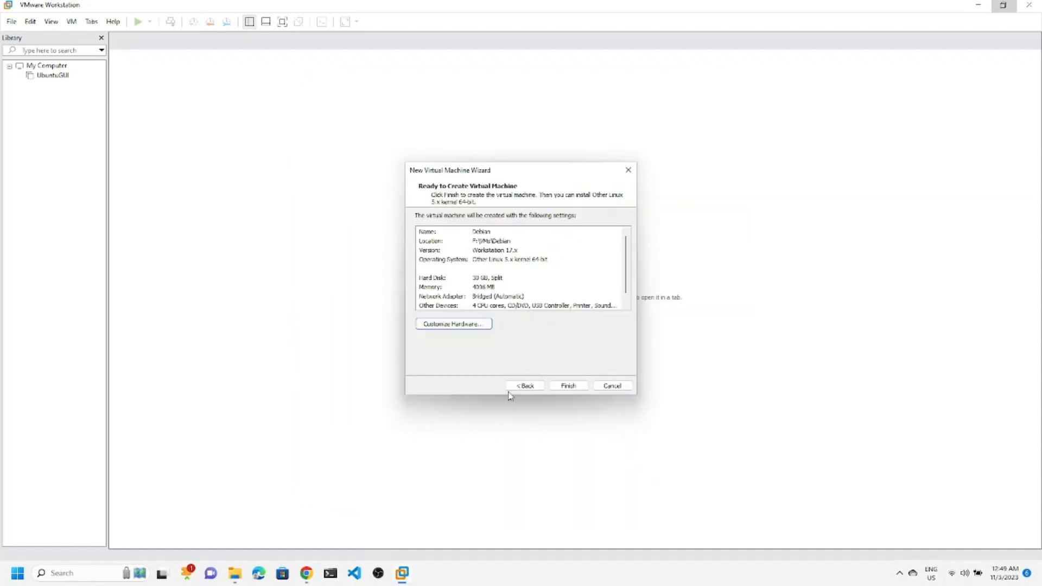
click(568, 386)
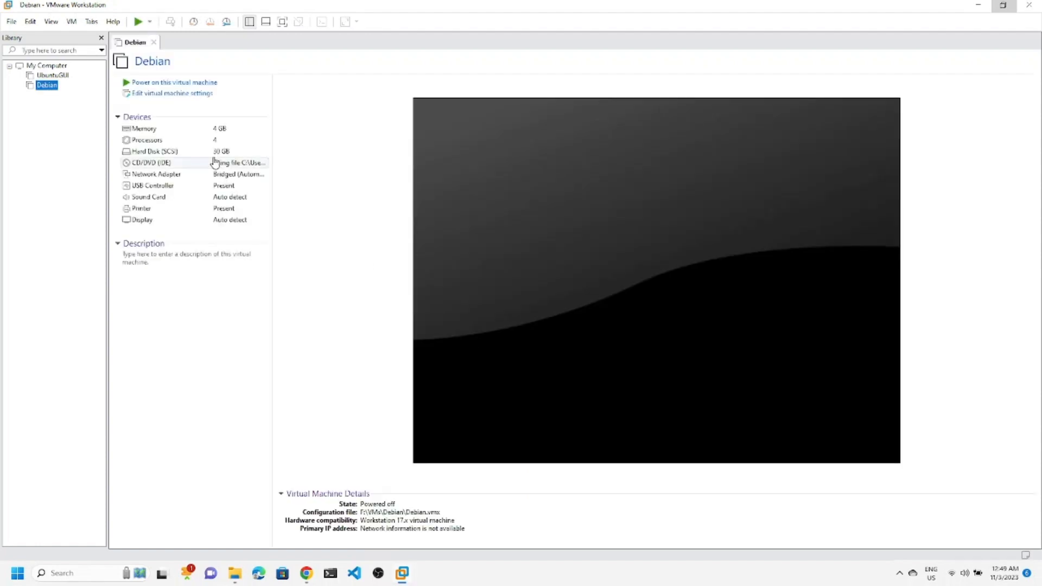
Power on the Debian VM and start Graphical Install from its boot menu.
click(158, 83)
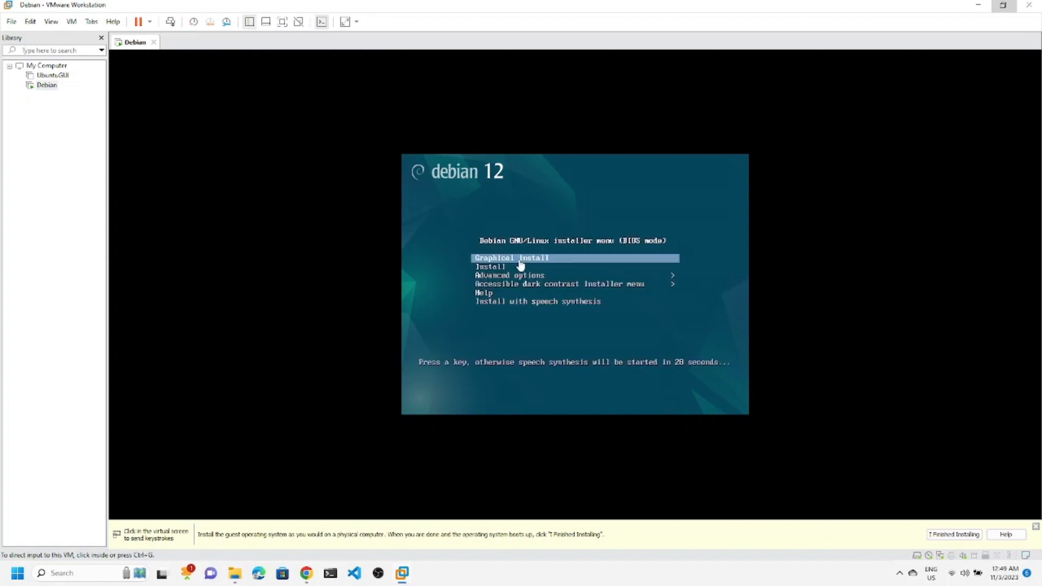
click(522, 267)
key(Down)
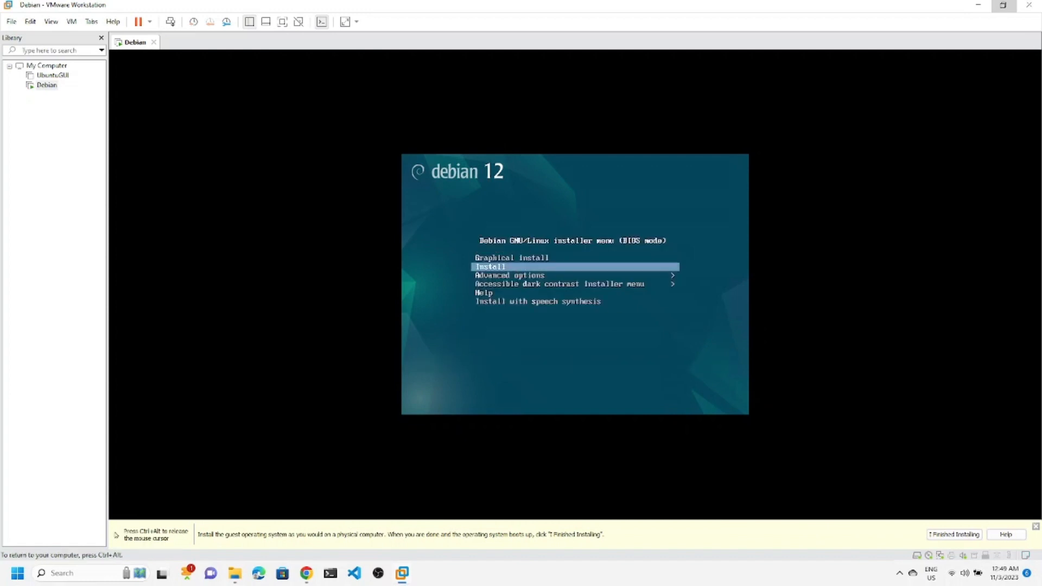
key(Up)
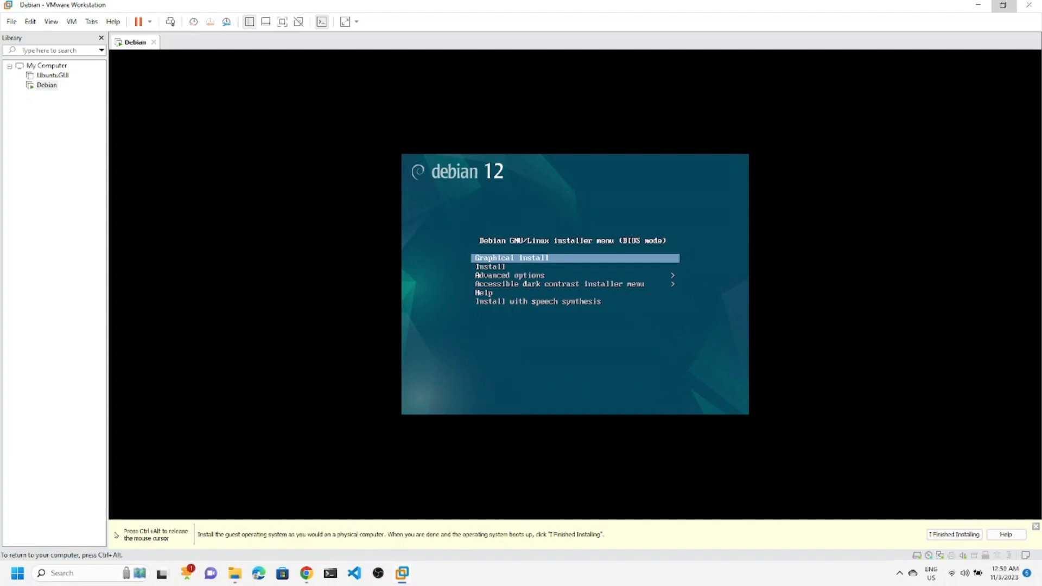
key(Return)
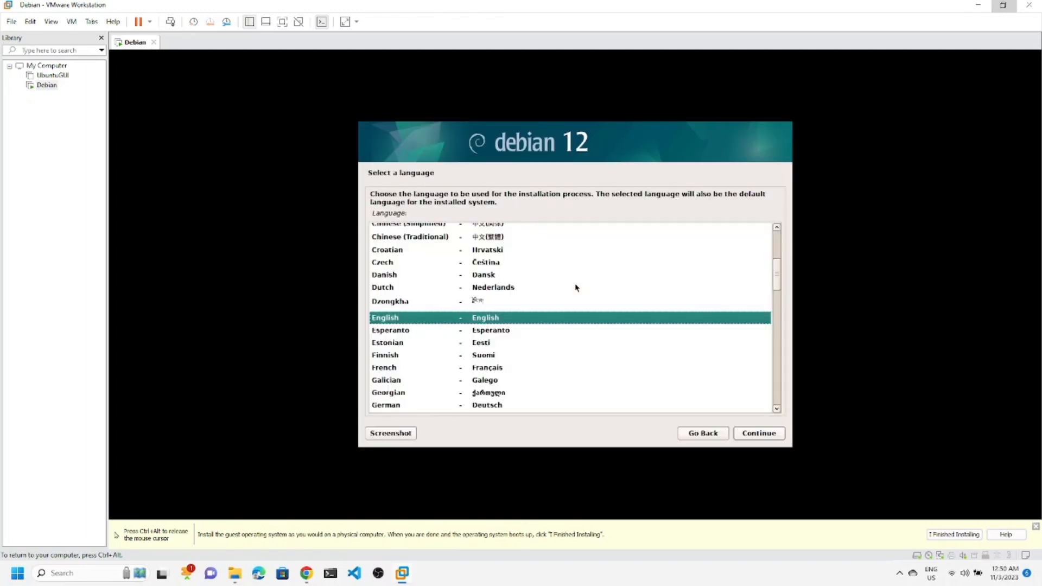
Keep English, choose India as the location, and accept the American English keymap.
click(758, 434)
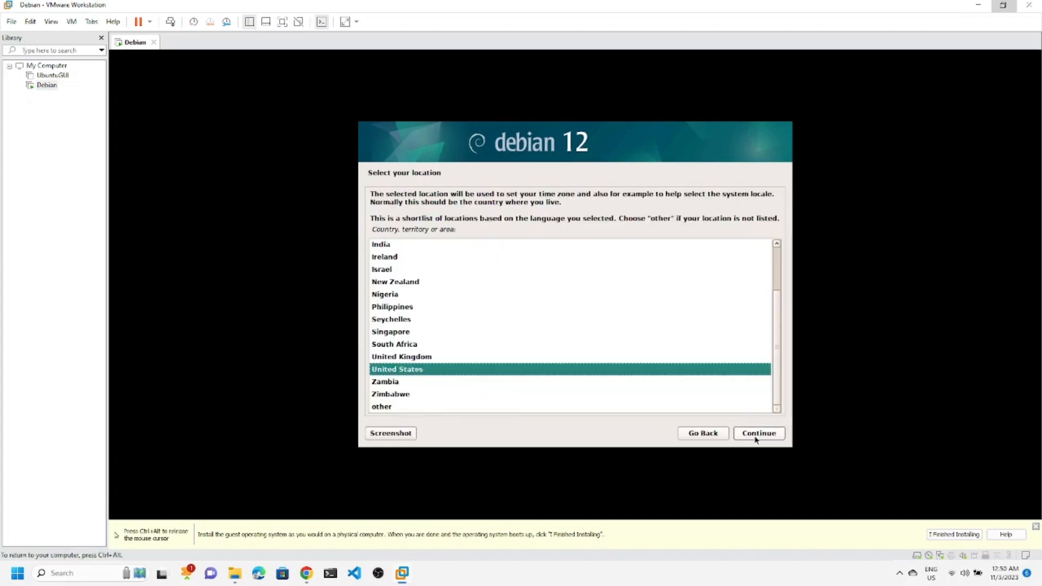
scroll(381, 332, up, 2)
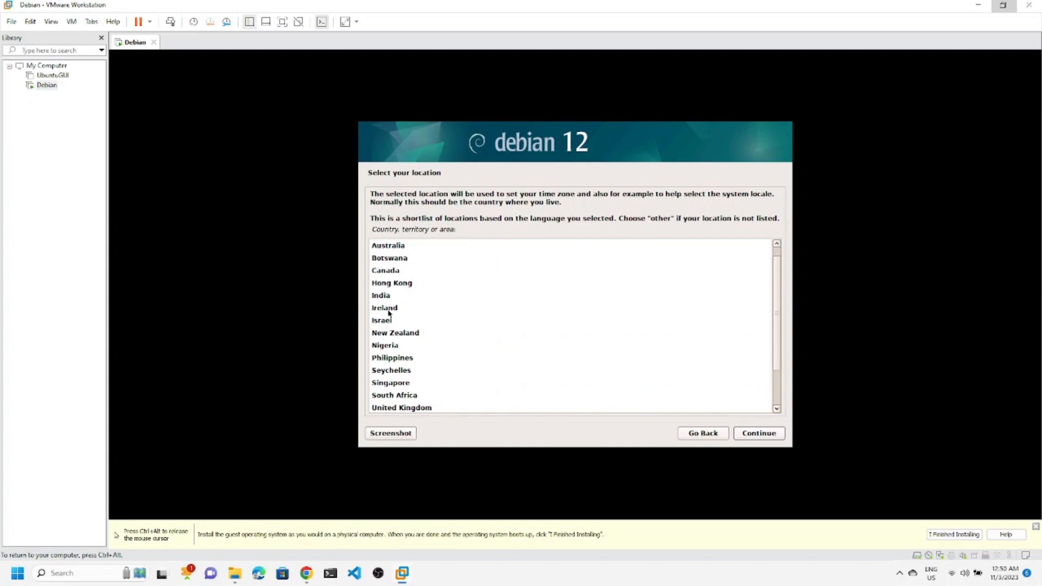
click(382, 296)
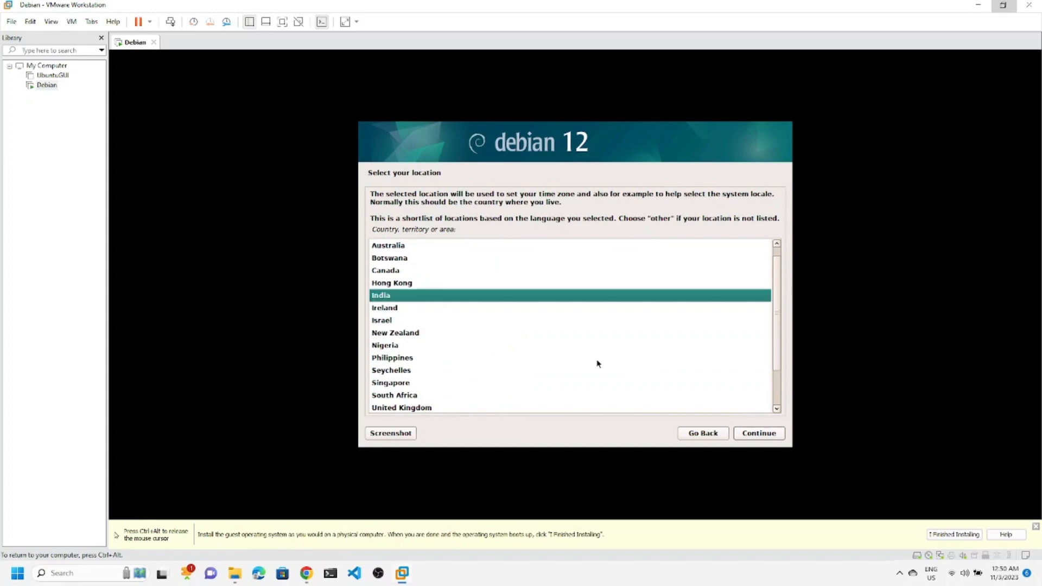
click(765, 434)
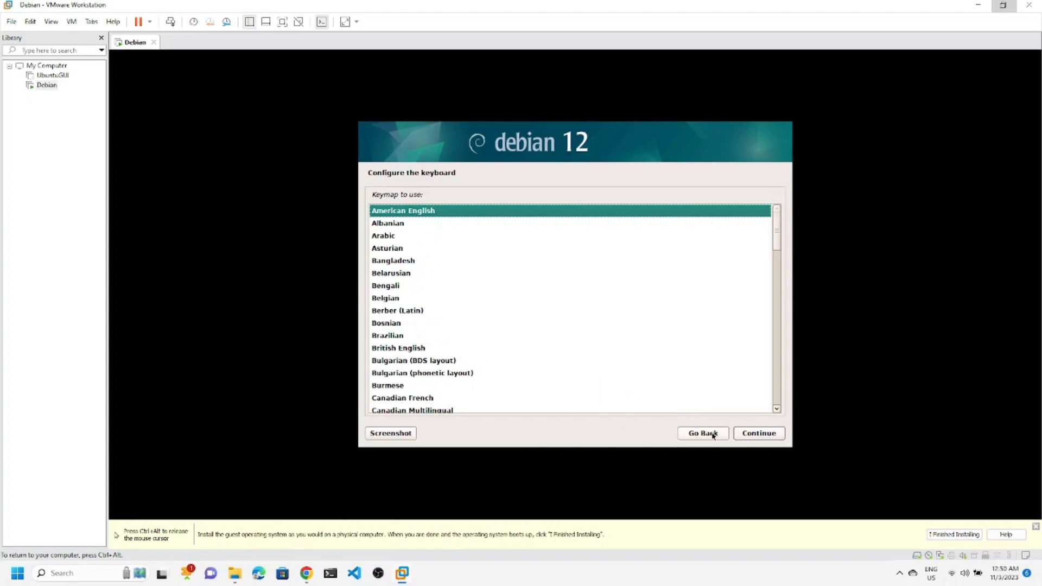
click(758, 433)
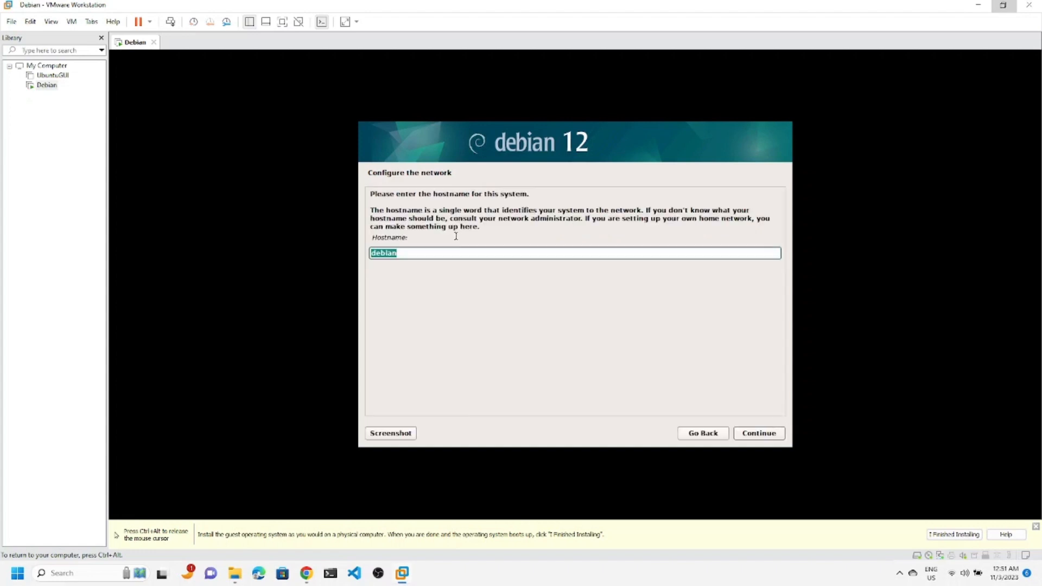
Replace the hostname with debianos and enter debianos.local as the domain name.
click(429, 252)
drag(395, 256, 360, 257)
text(debin)
key(BackSpace)
text(an)
double_click(439, 254)
click(737, 436)
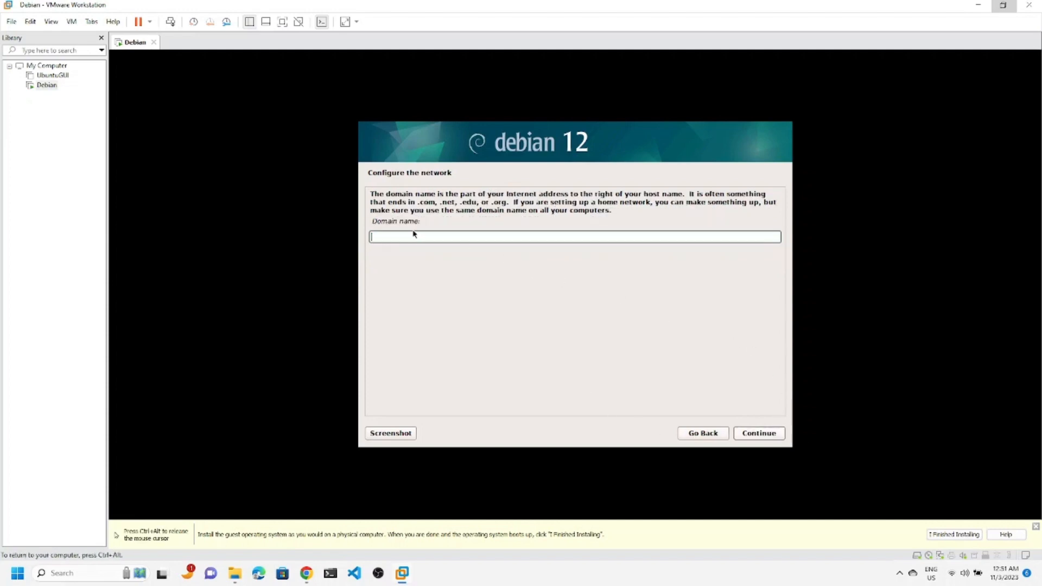
text(debianos.local)
Confirm the debianos.local domain and set and confirm the root password.
click(762, 436)
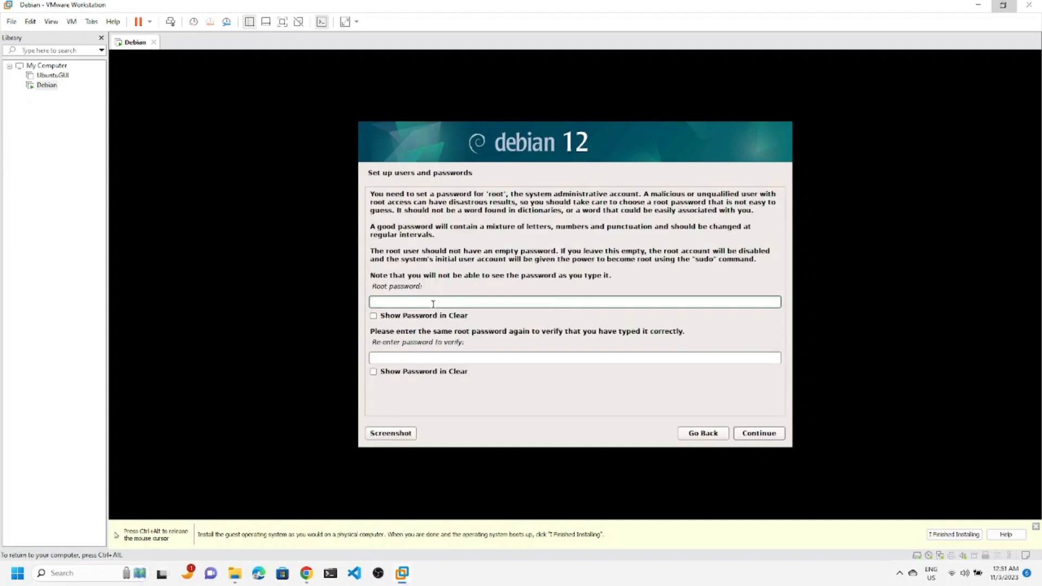
text(debian)
key(Tab)
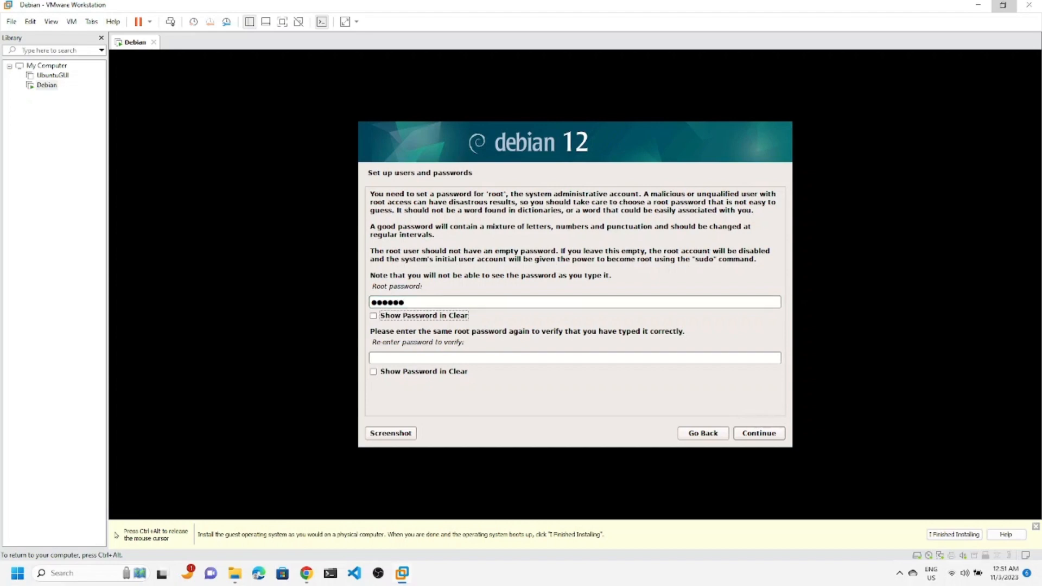
key(Tab)
text(debian)
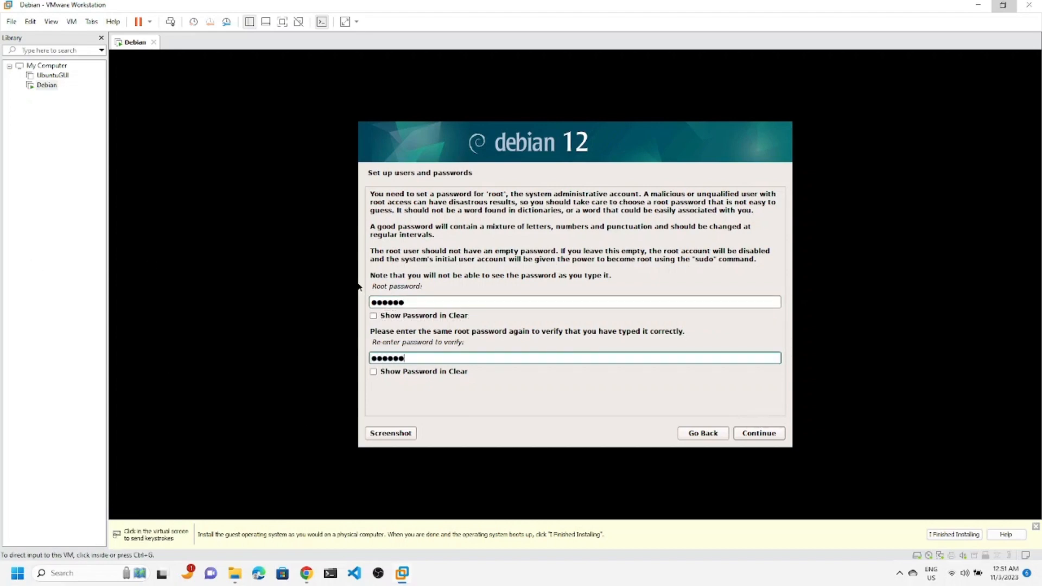
click(762, 433)
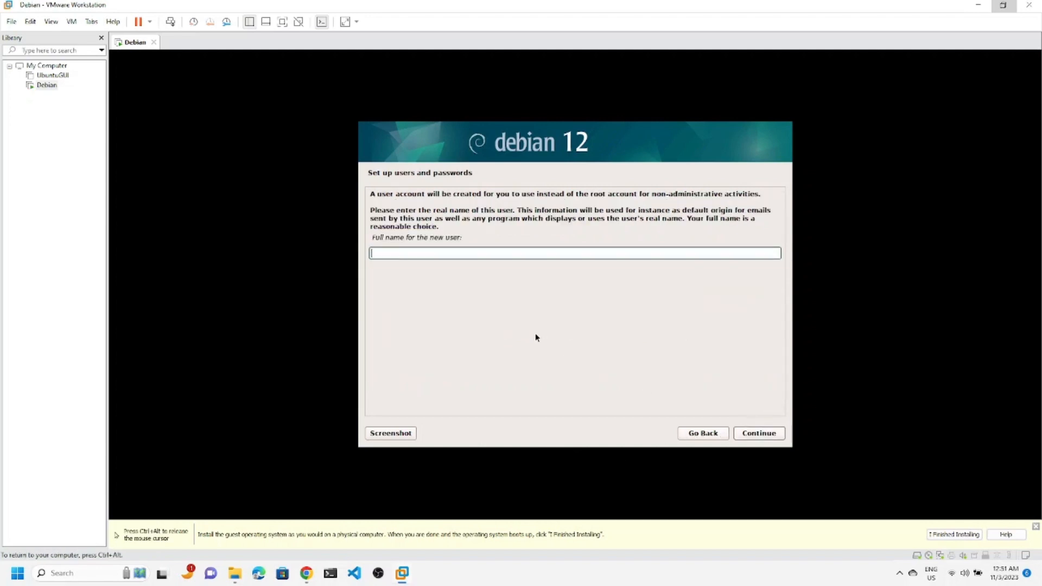
Enter the user's full name, accept the suggested username, and set the user's password twice.
text(shashwat)
click(769, 434)
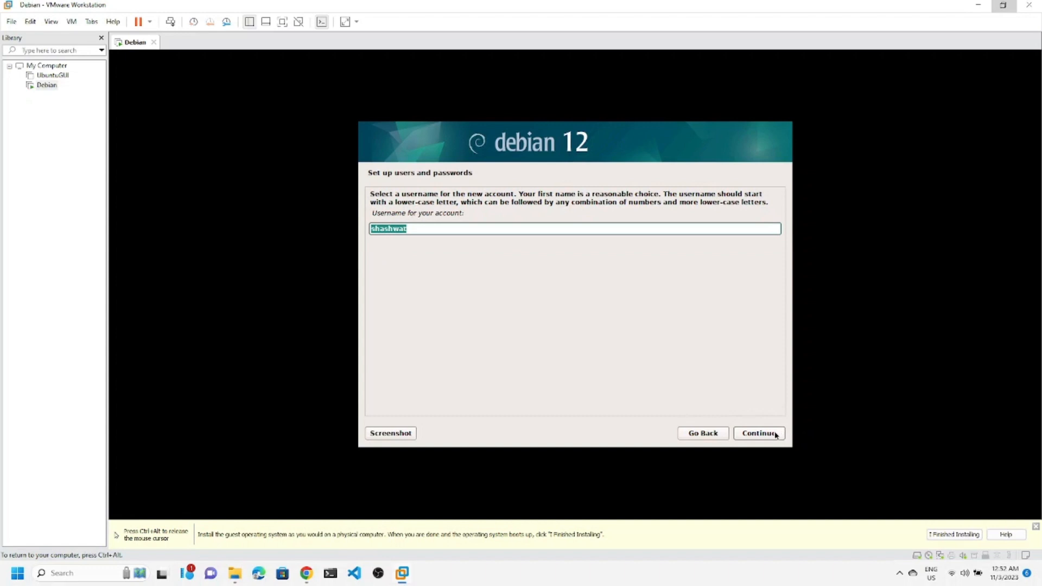
click(776, 435)
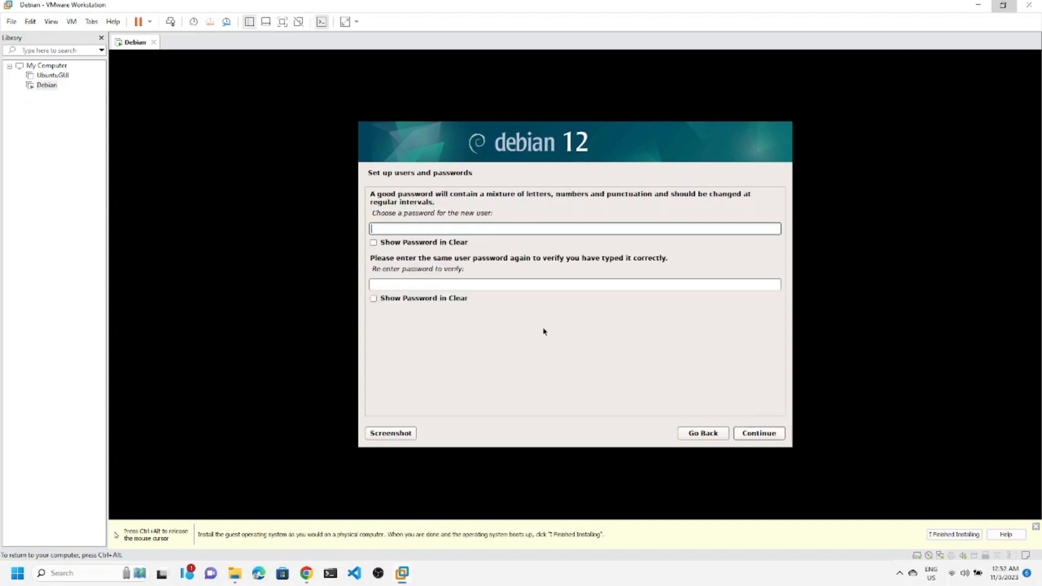
text(******)
key(Tab)
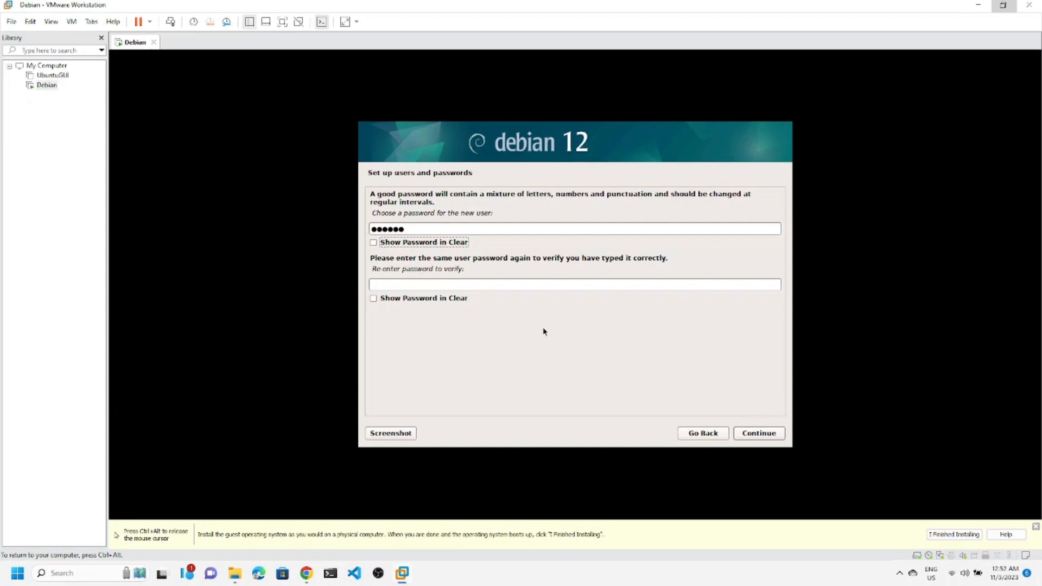
key(Tab)
text(******)
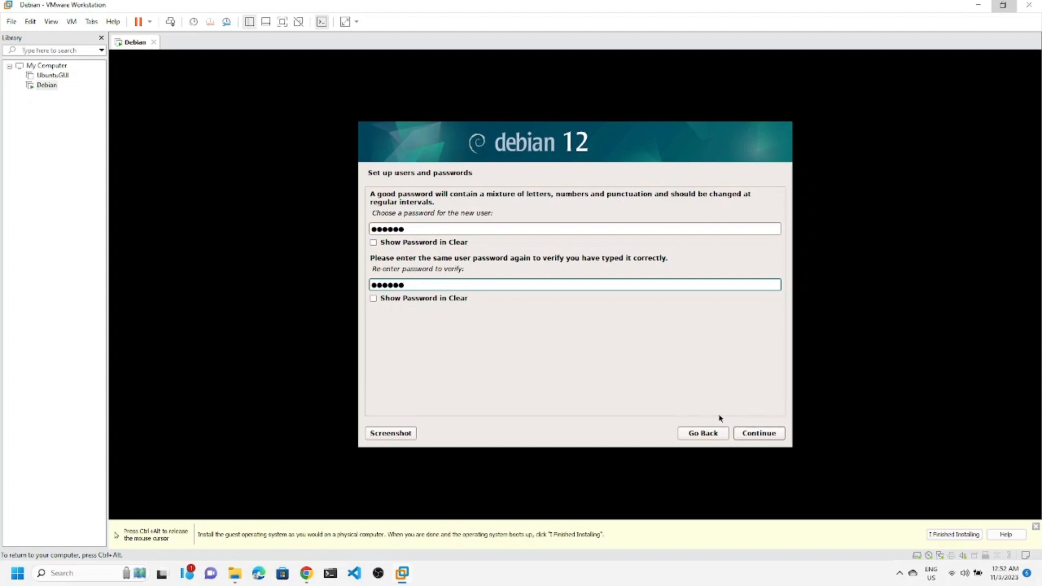
click(760, 433)
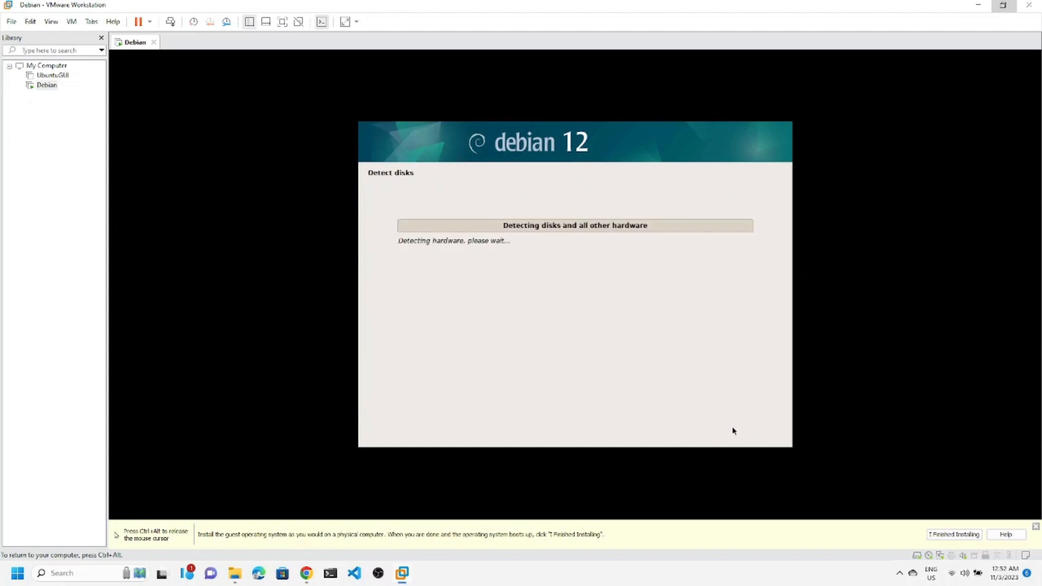
Use guided entire-disk partitioning on the 32.2 GB disk with all files in one partition.
key(ctrl+alt)
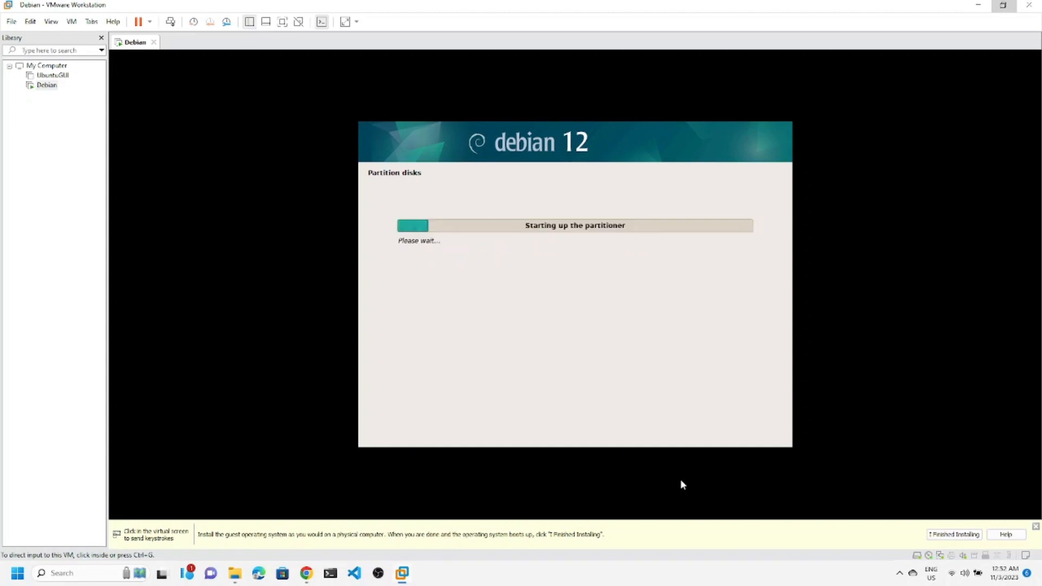
click(681, 481)
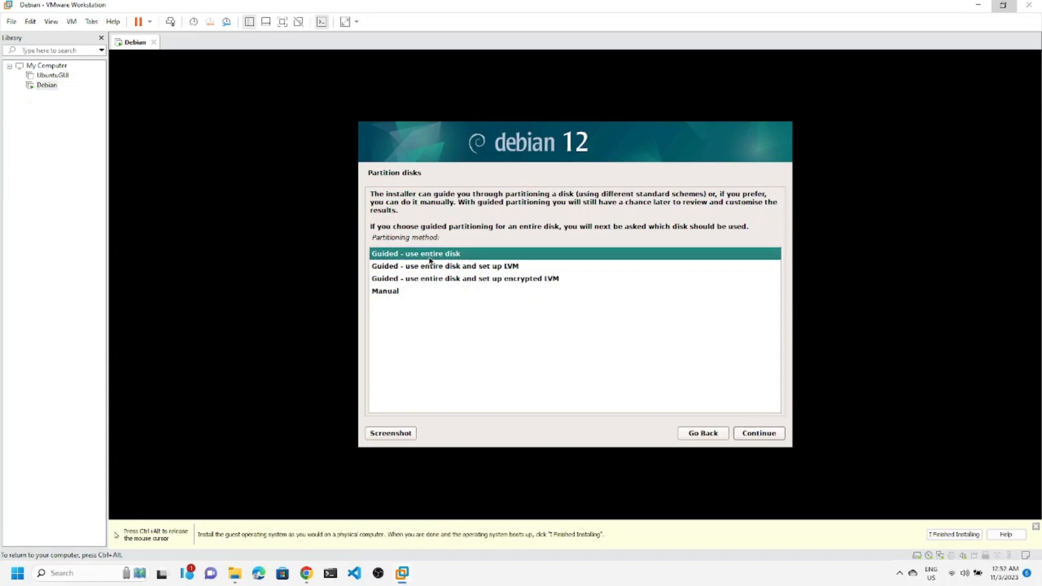
click(757, 437)
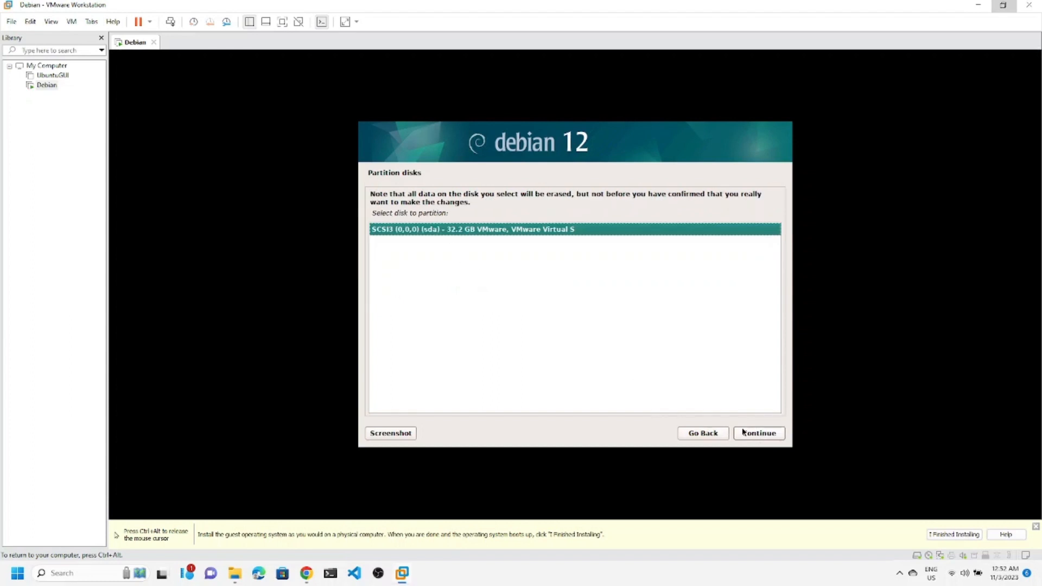
click(749, 432)
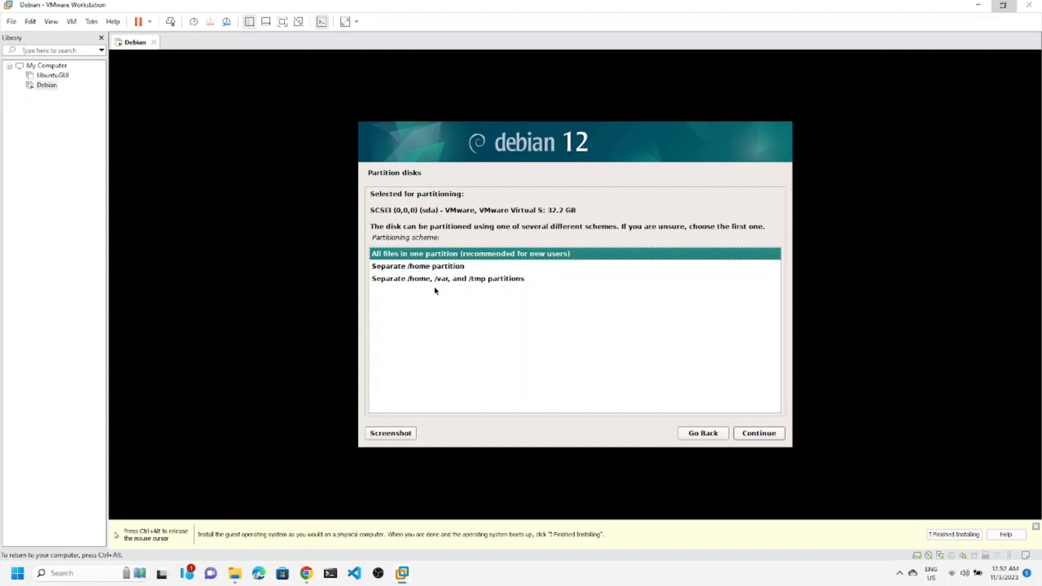
click(438, 269)
click(444, 281)
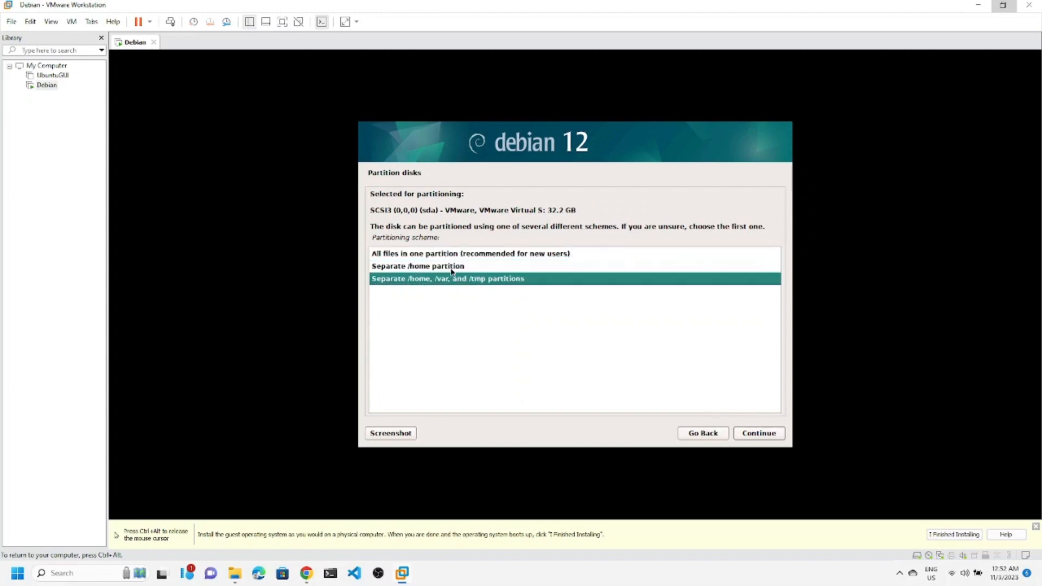
click(459, 257)
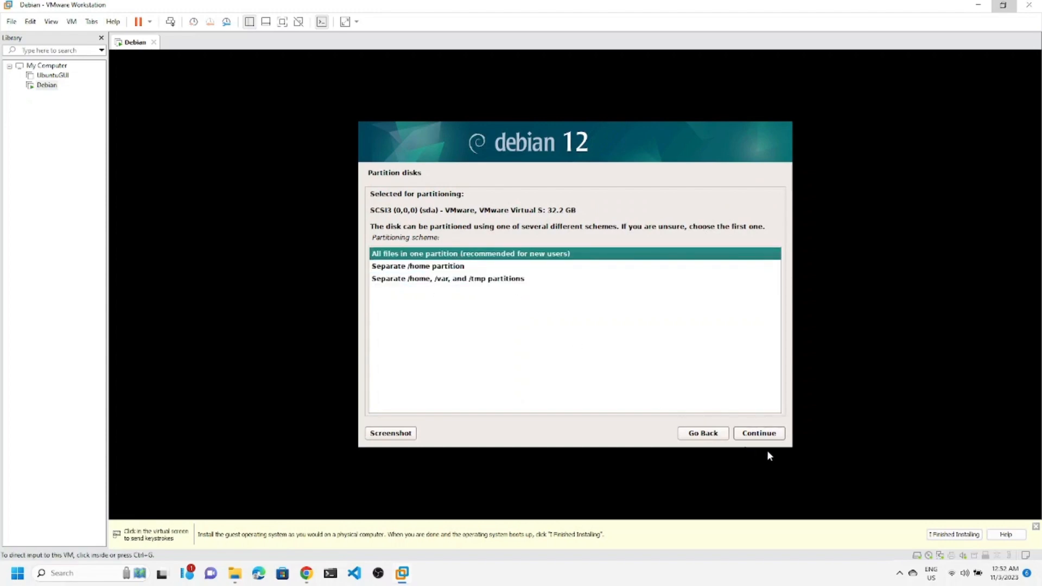
click(460, 280)
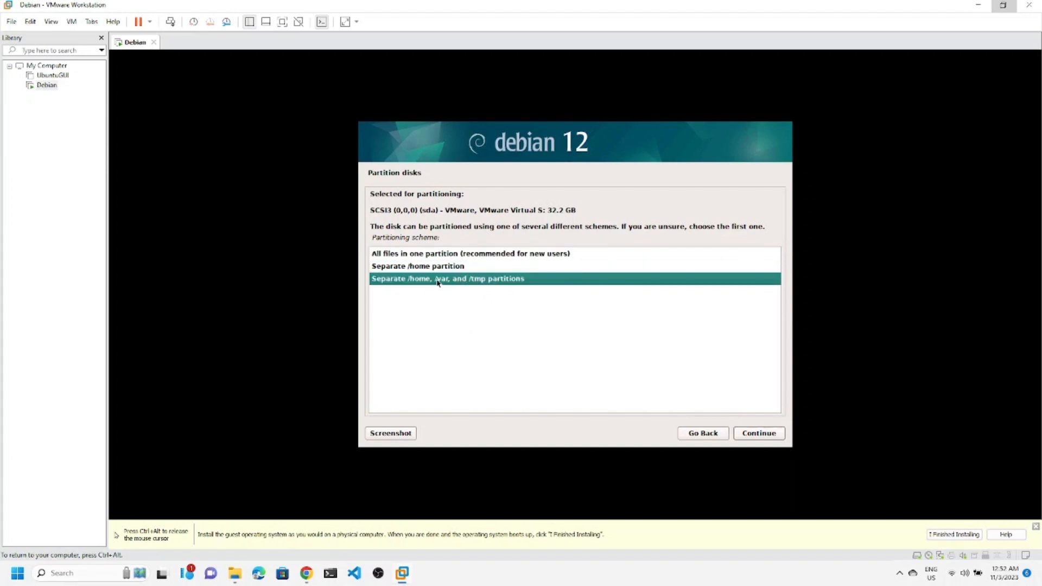
click(446, 257)
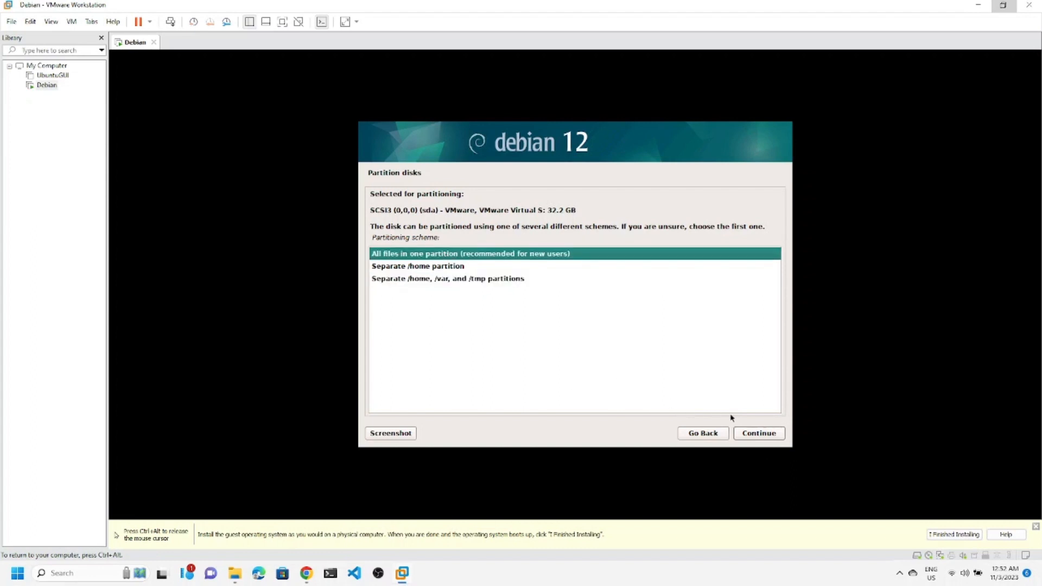
click(769, 436)
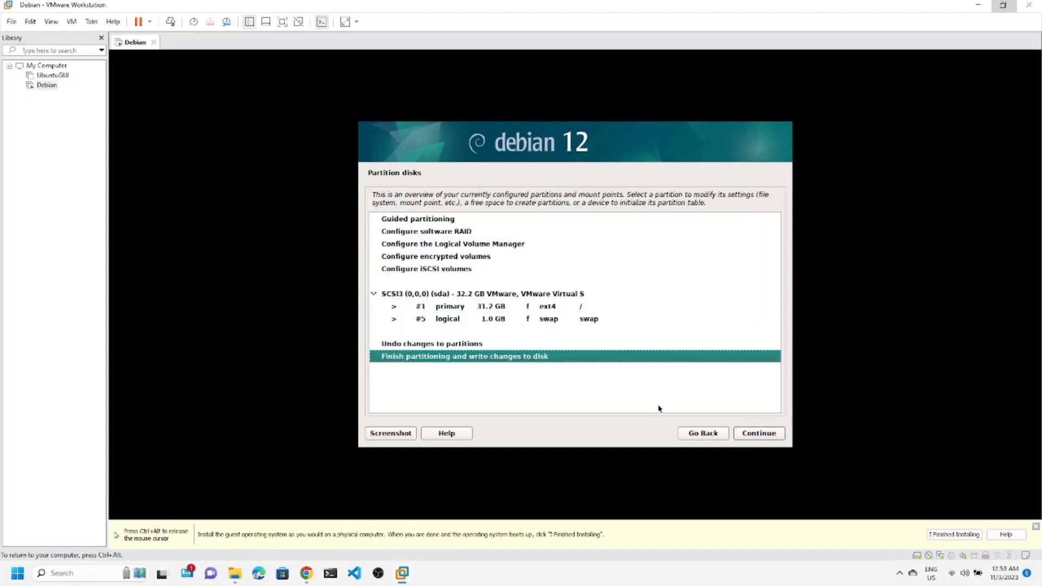
Finish partitioning and confirm Yes to write the partitions to disk.
click(765, 434)
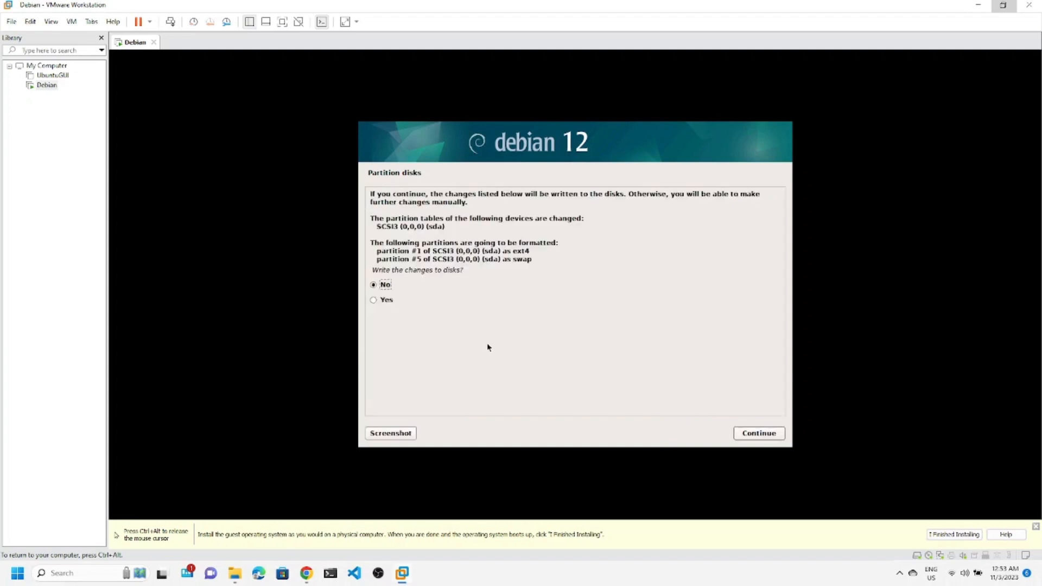
click(389, 300)
click(761, 438)
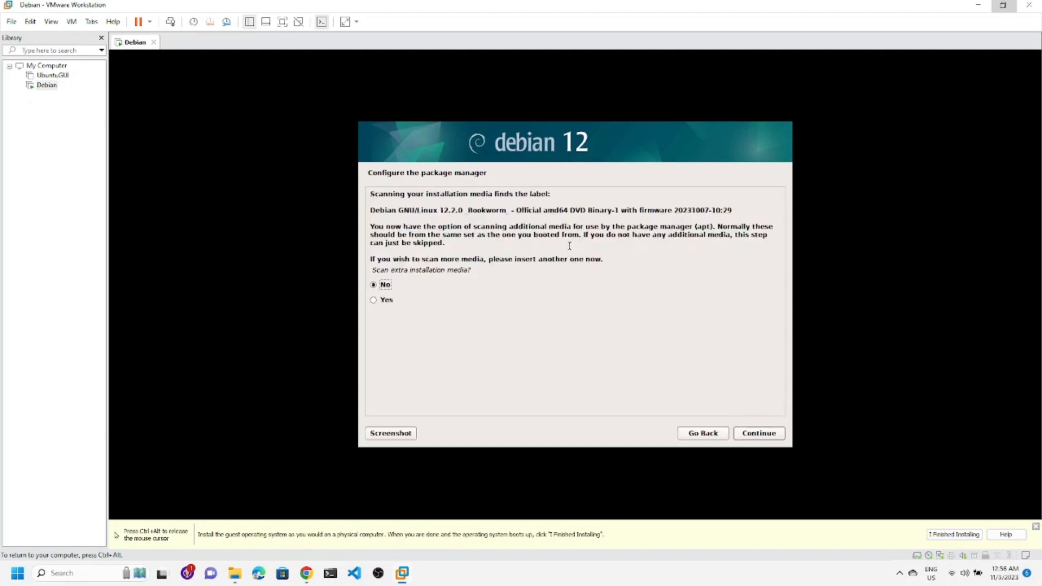
Skip extra media, use the India deb.debian.org network mirror, and leave the HTTP proxy blank.
click(774, 432)
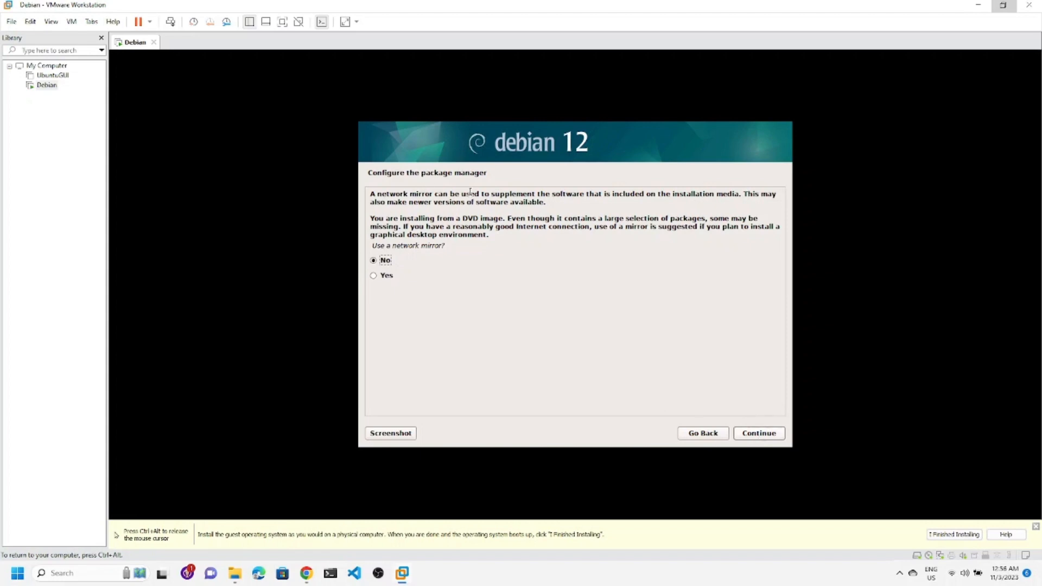
click(386, 276)
click(756, 437)
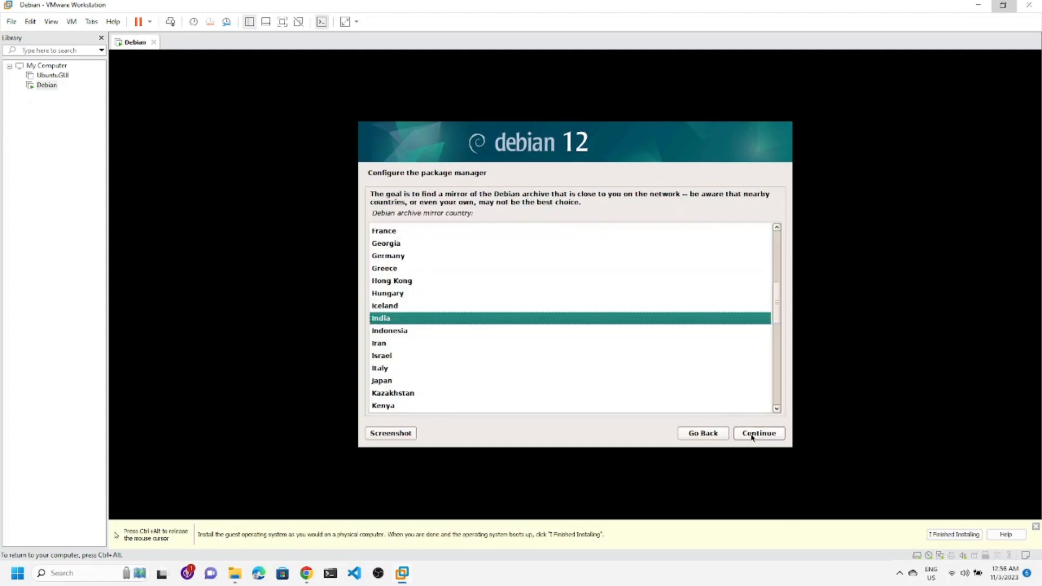
click(753, 434)
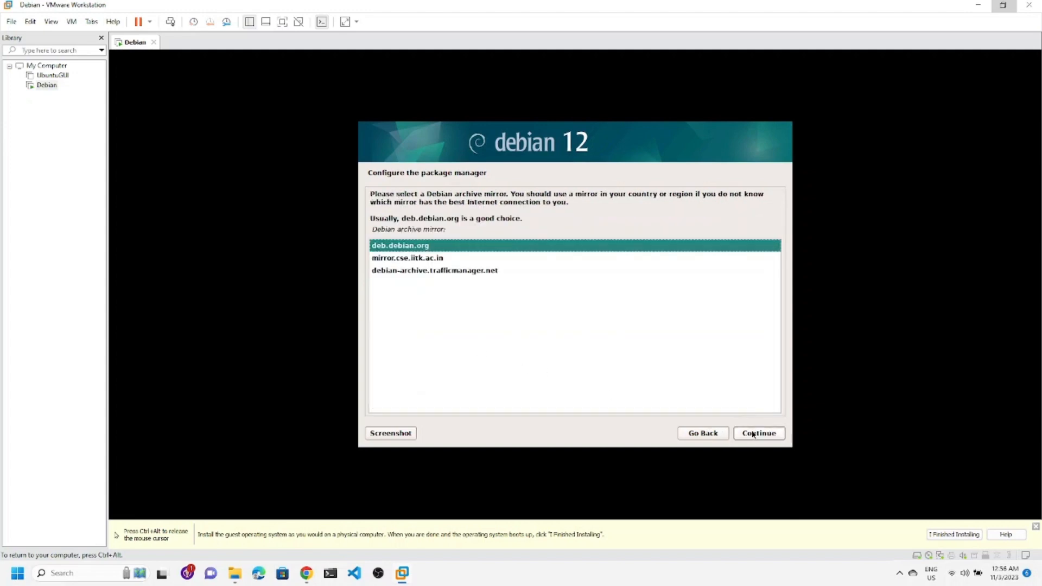
click(753, 435)
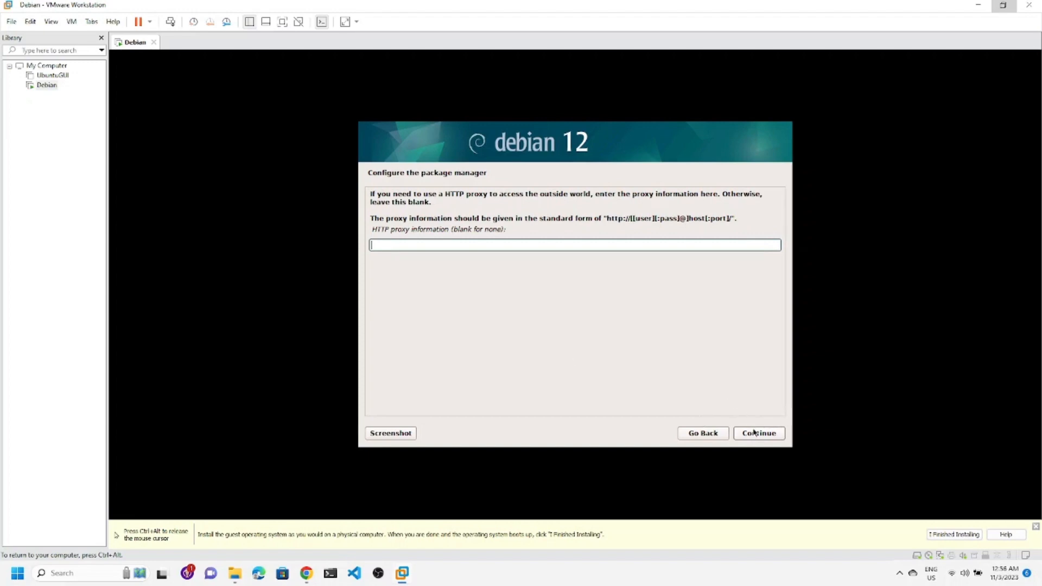
click(754, 433)
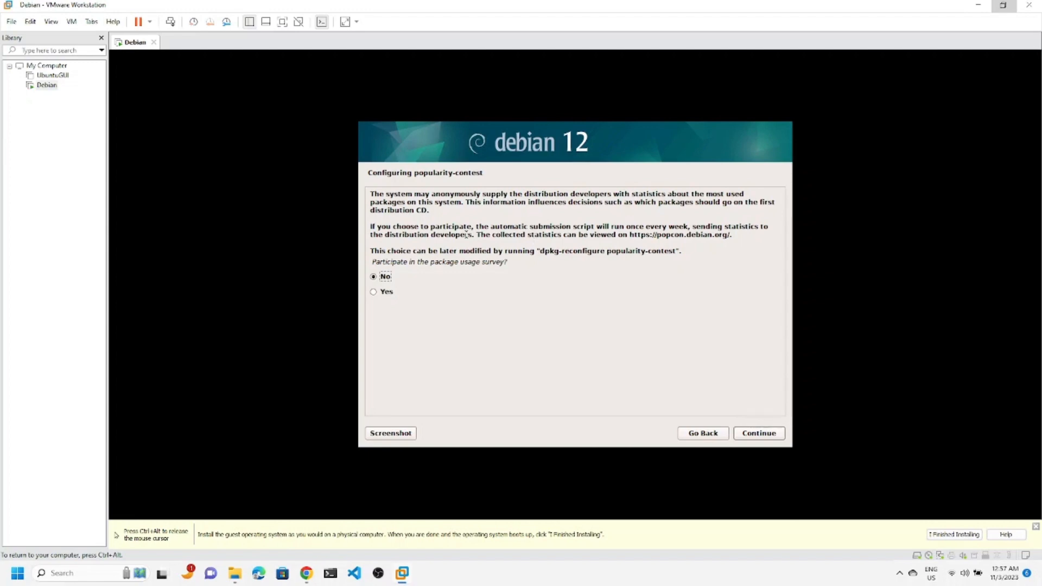
Leave No selected for the popularity-contest survey and continue.
key(ctrl+alt)
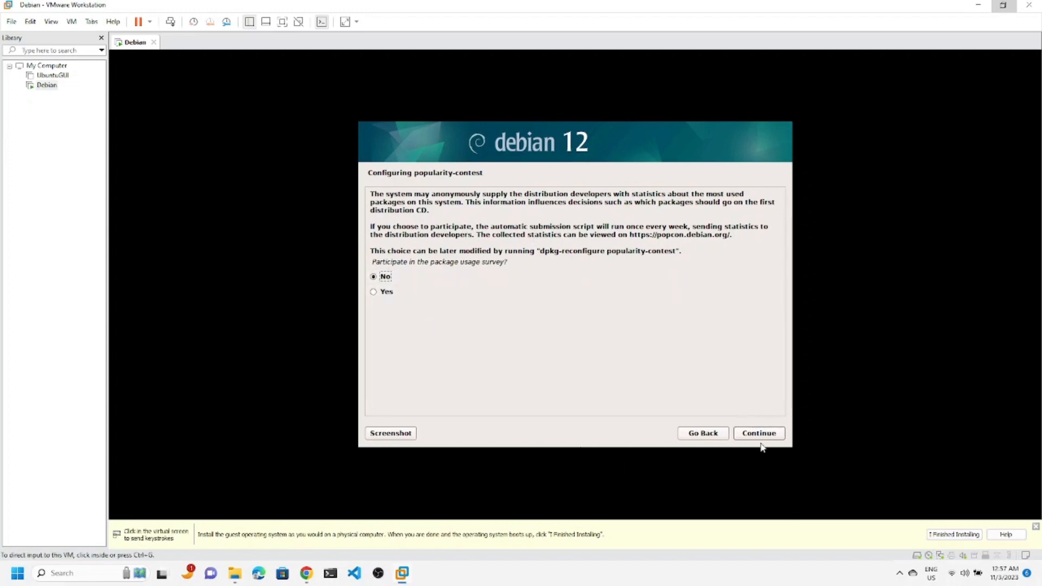
click(760, 433)
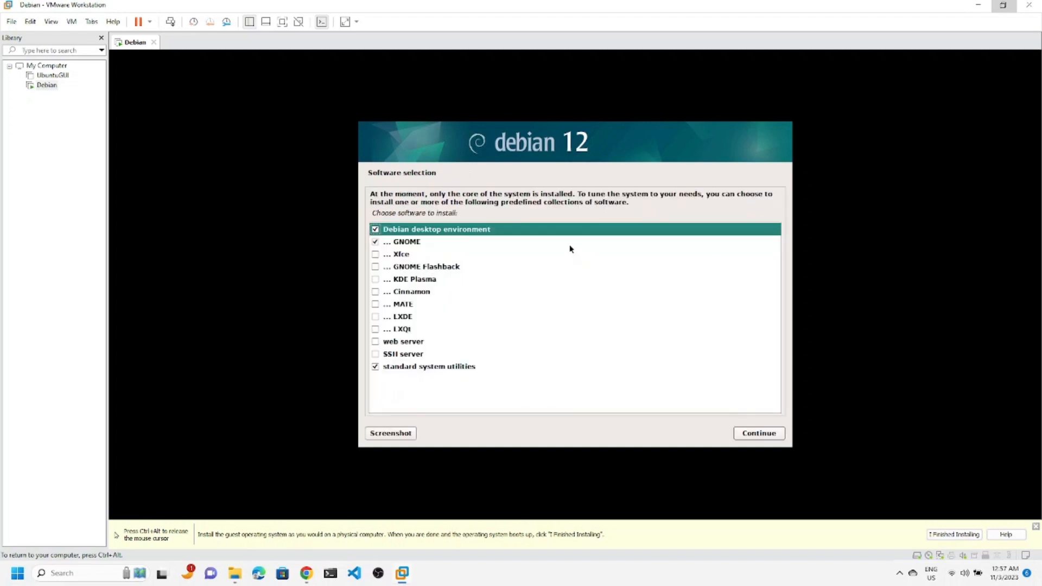
Tick KDE Plasma, Cinnamon, MATE, SSH server, web server and GNOME Flashback, then start installing.
click(415, 291)
click(376, 280)
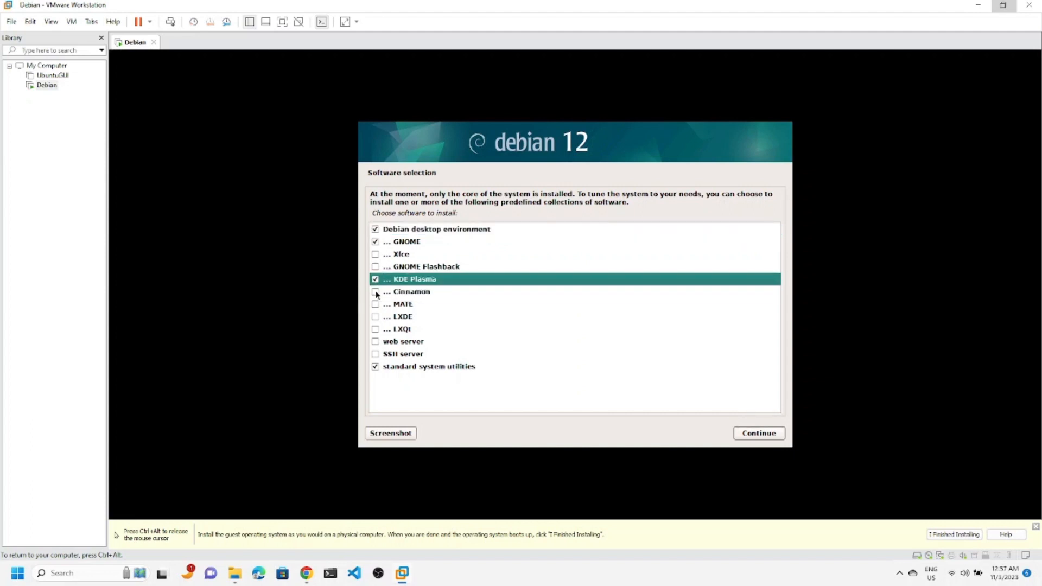
click(376, 293)
click(376, 306)
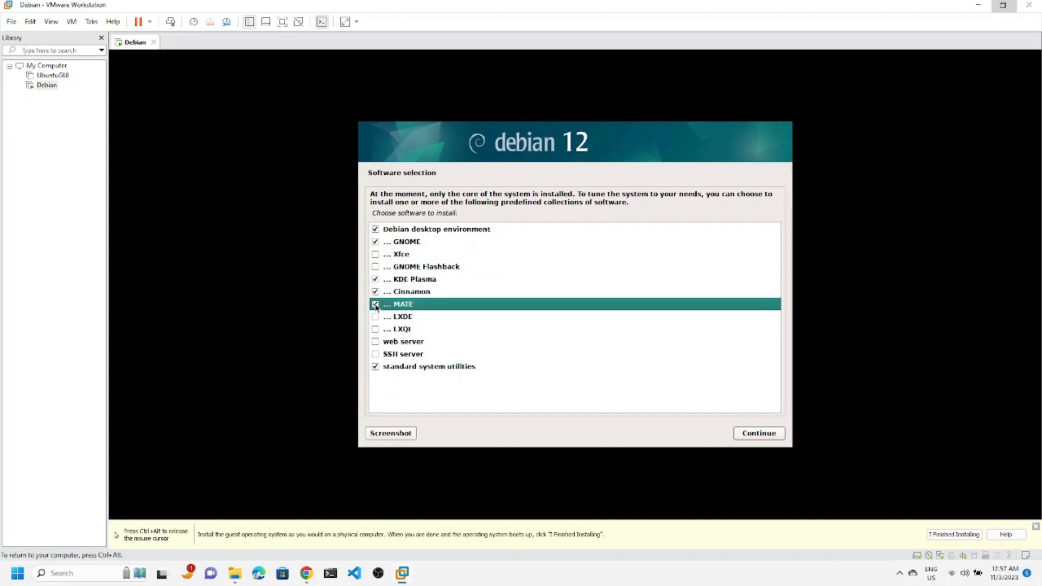
click(375, 355)
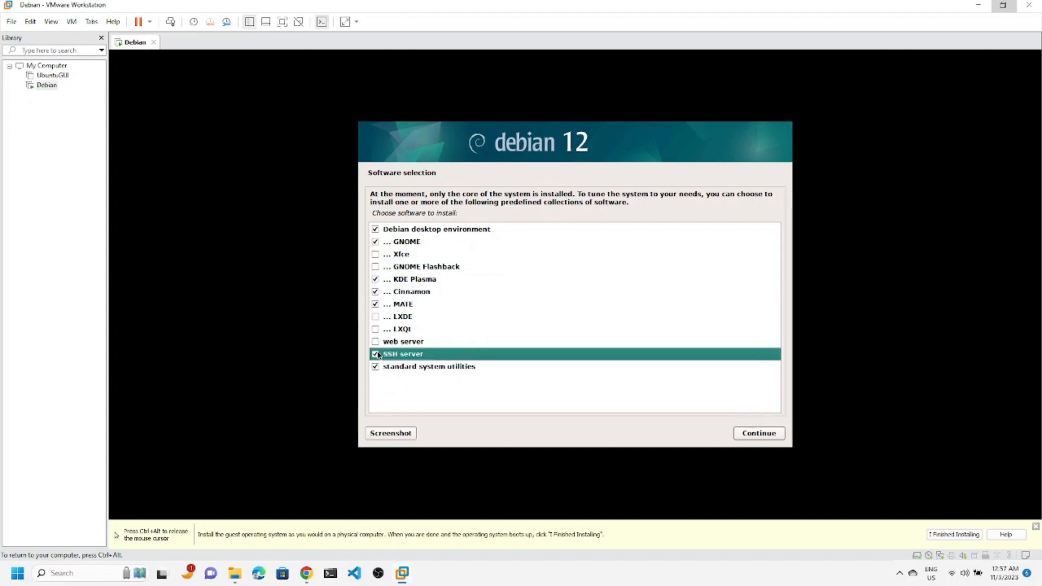
click(376, 342)
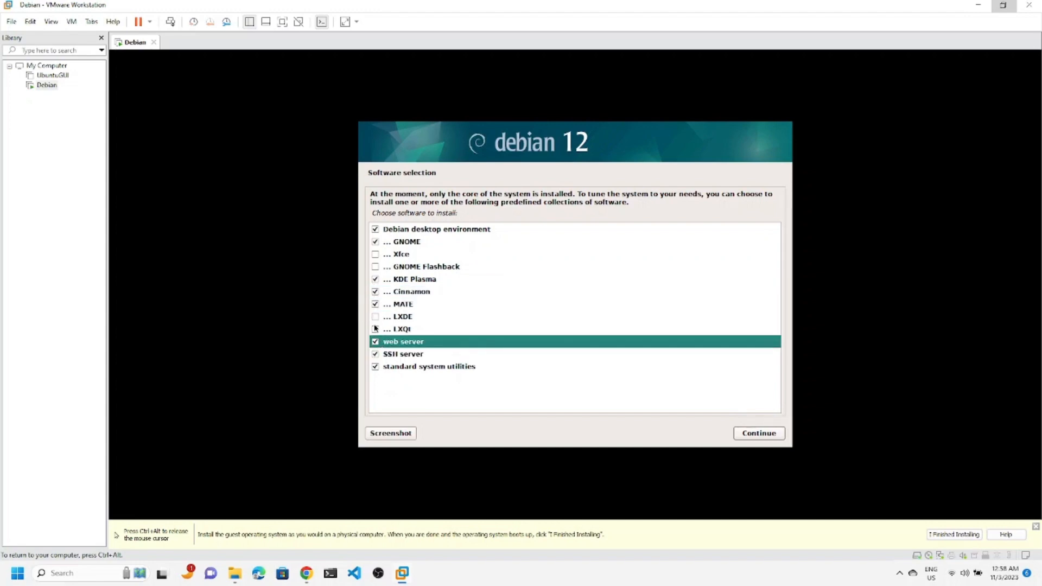
click(375, 267)
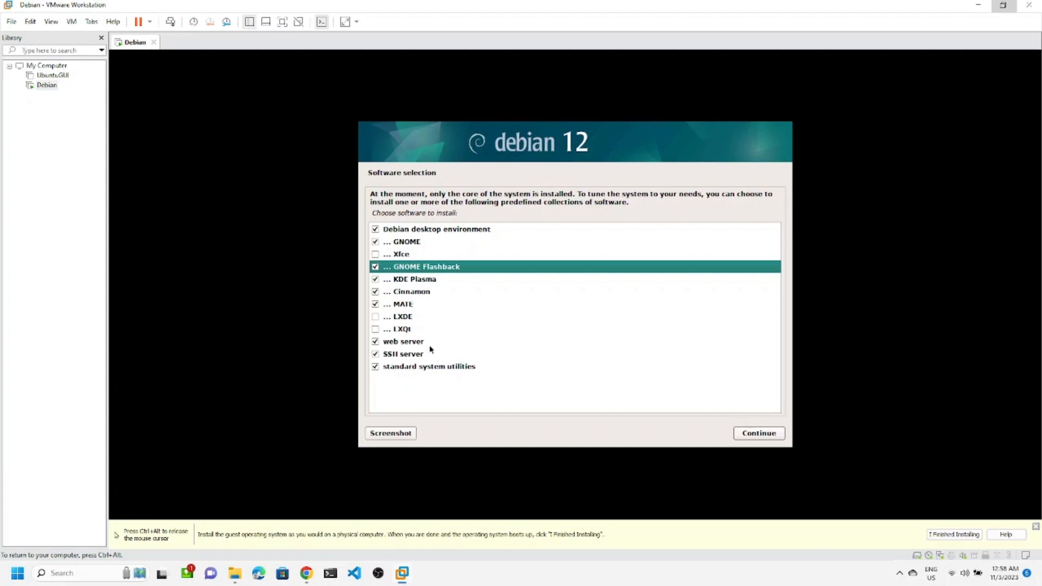
click(759, 435)
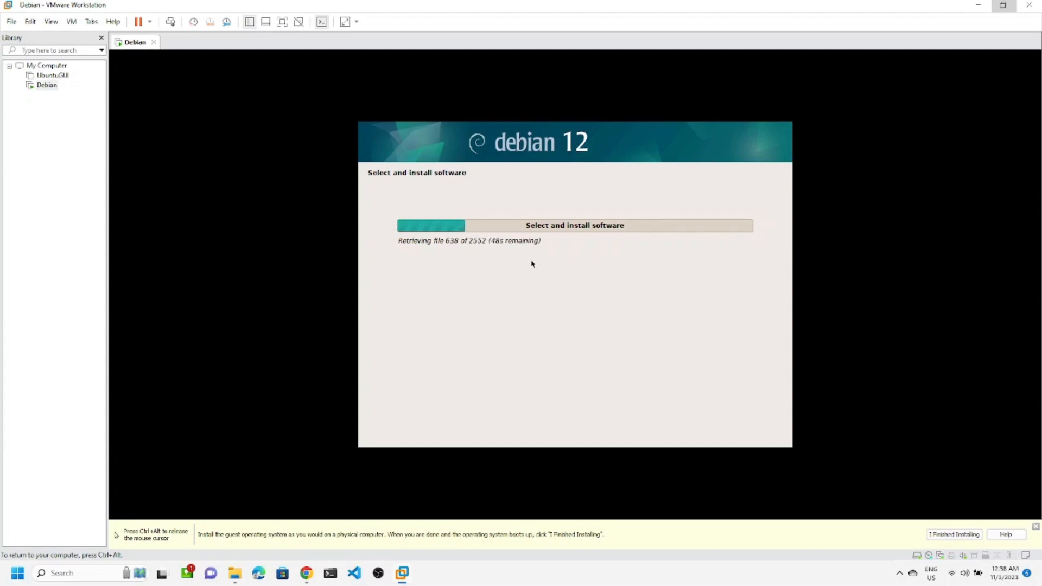
Release and recapture VM input while the installer retrieves all 2552 files.
key(ctrl+alt)
click(901, 574)
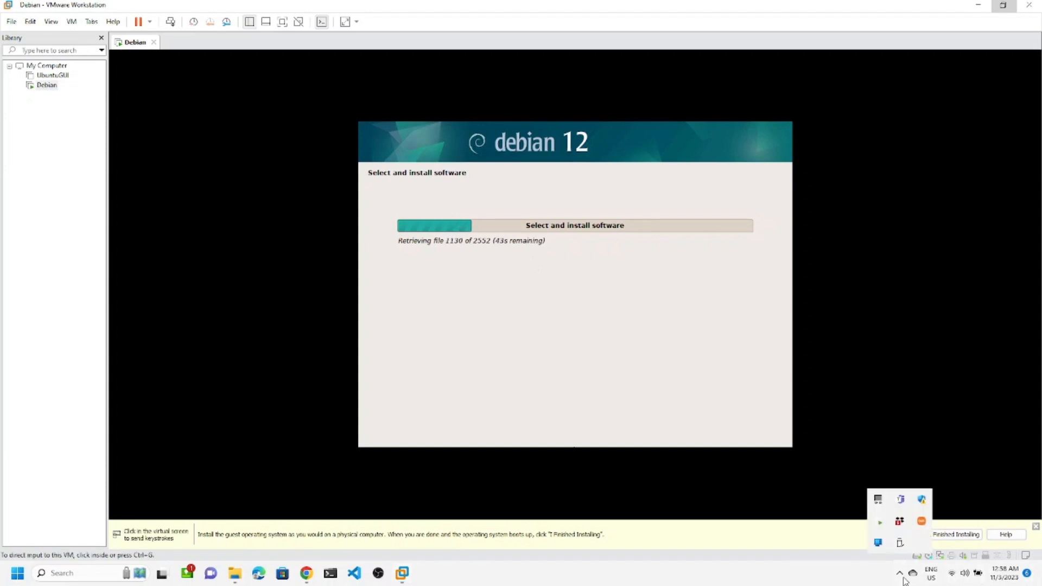
click(604, 269)
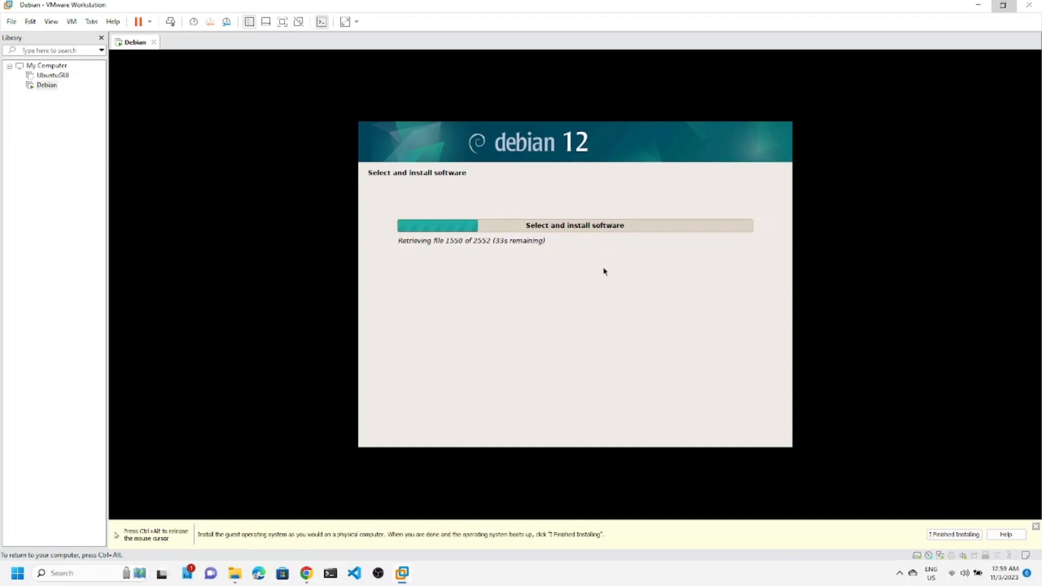
key(ctrl+alt)
click(381, 202)
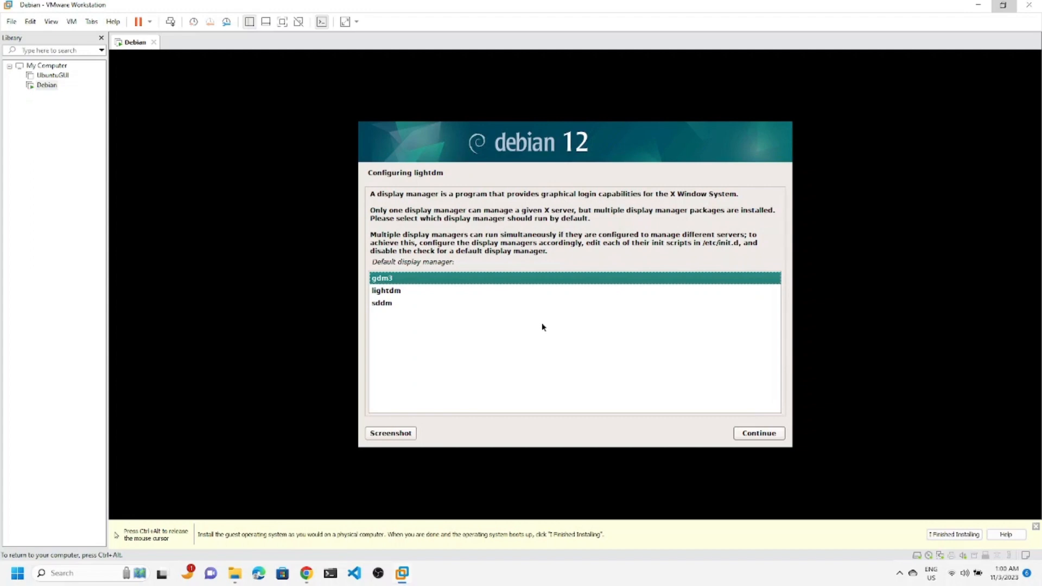
Choose lightdm as the default display manager and continue.
click(390, 288)
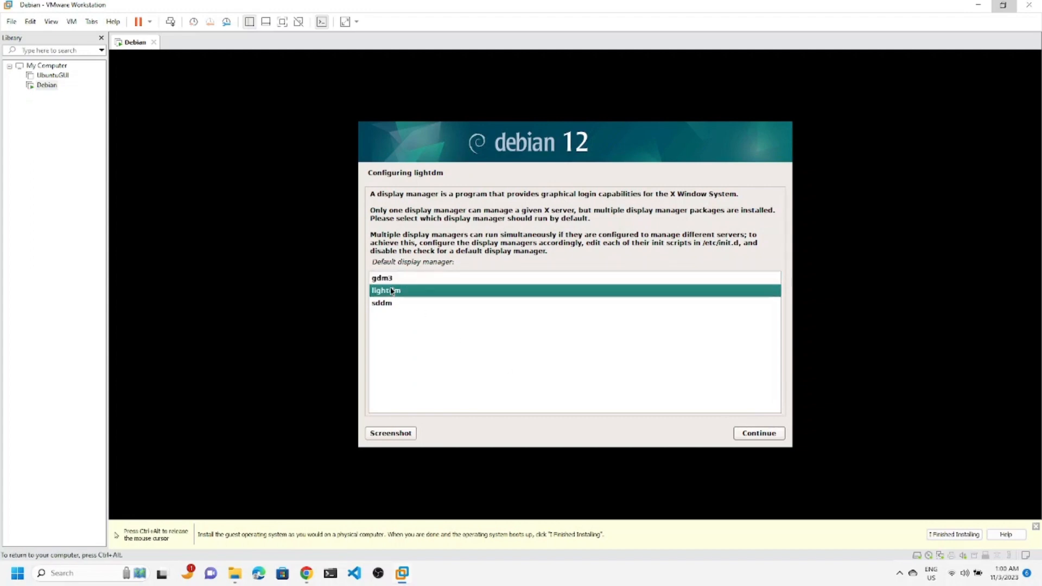
key(Return)
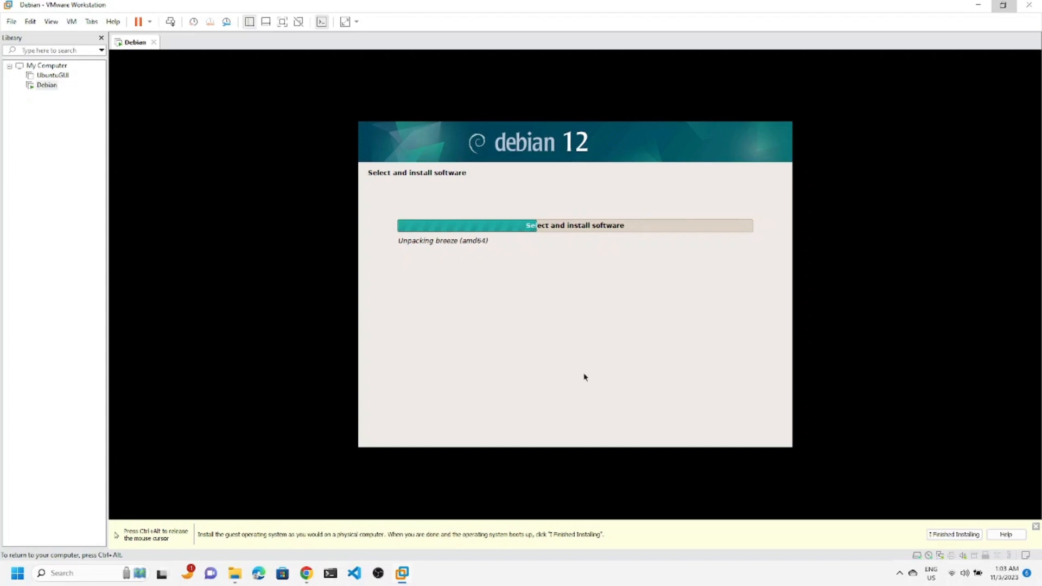
key(ctrl+alt)
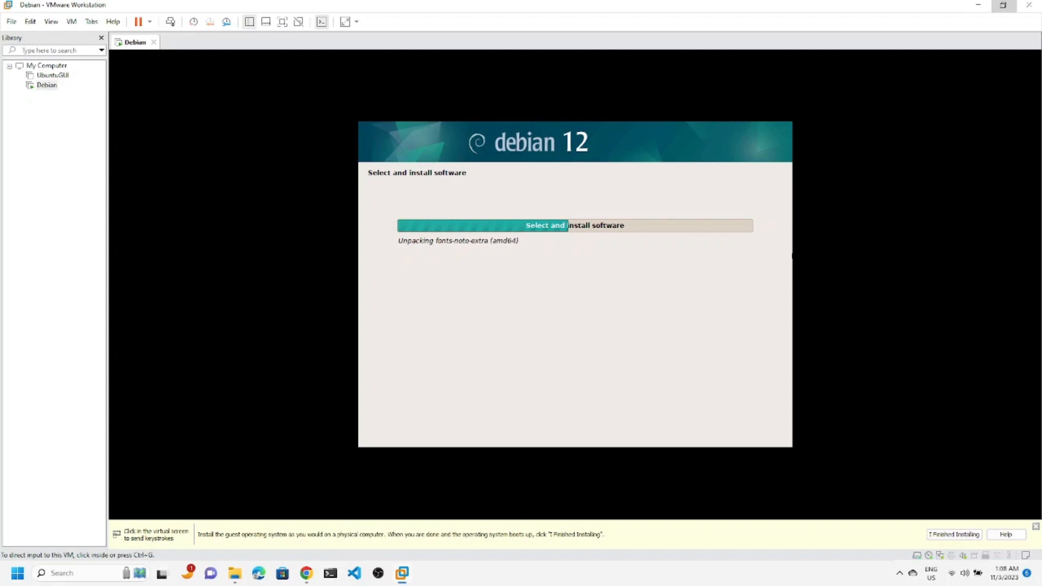
click(517, 256)
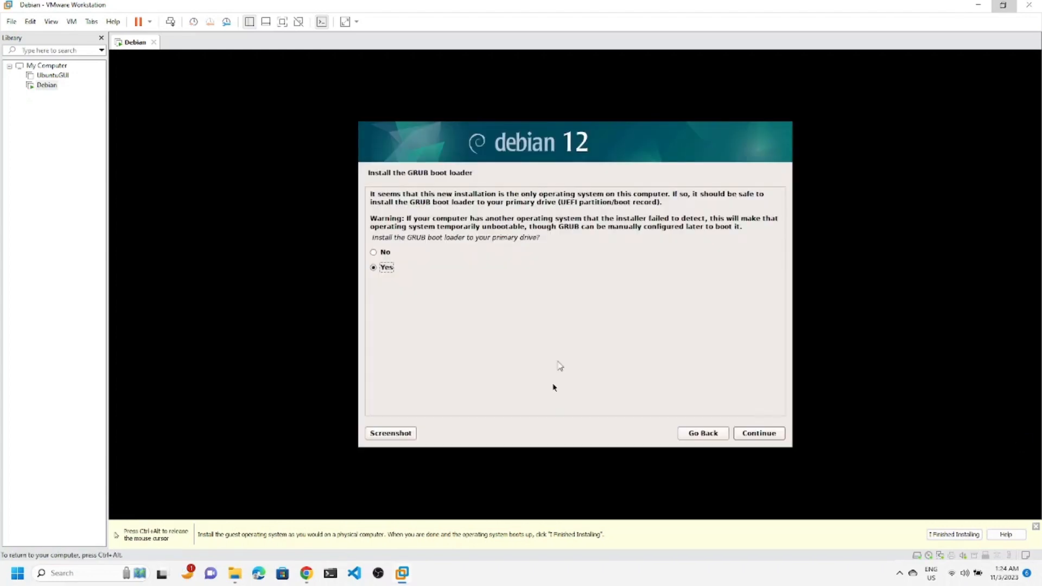
Agree to install GRUB and select /dev/sda as the boot loader device.
click(759, 433)
click(759, 433)
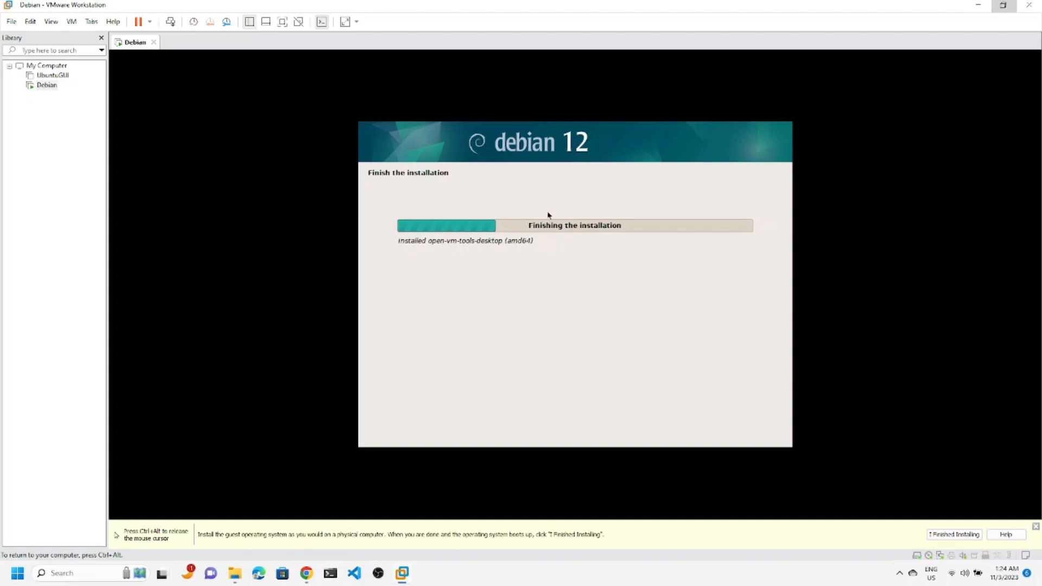
Dismiss the install hint bar, hide the Library sidebar, and show the VM full screen.
click(955, 535)
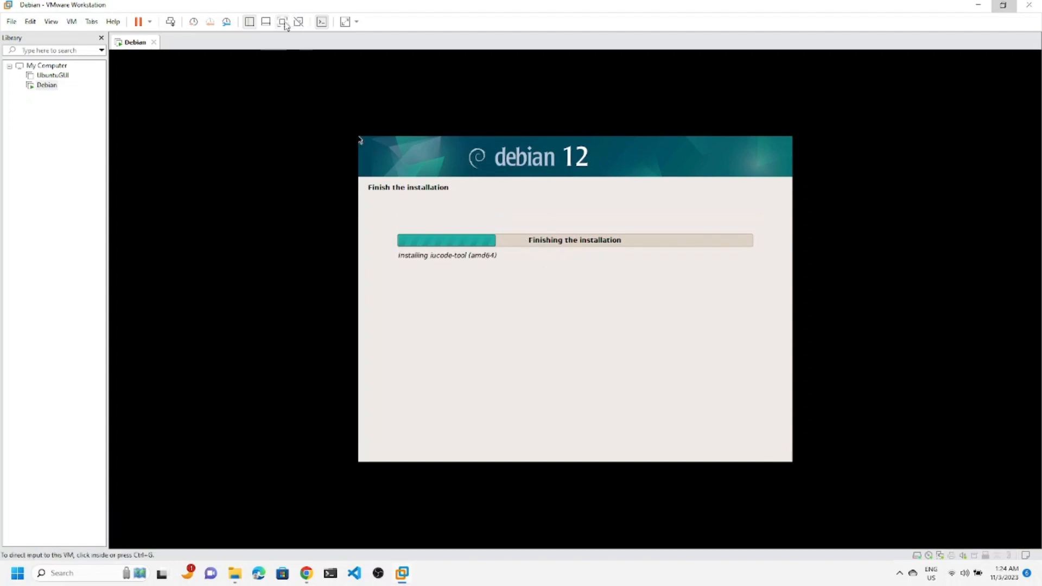
click(249, 21)
click(282, 21)
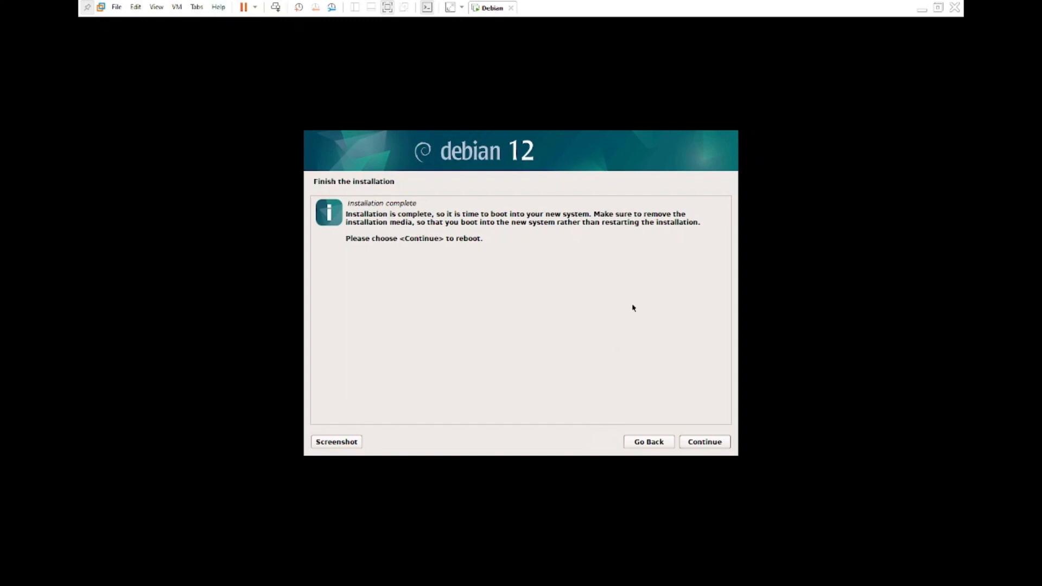
Continue from Installation complete to reboot into the new Debian 12 system.
click(706, 447)
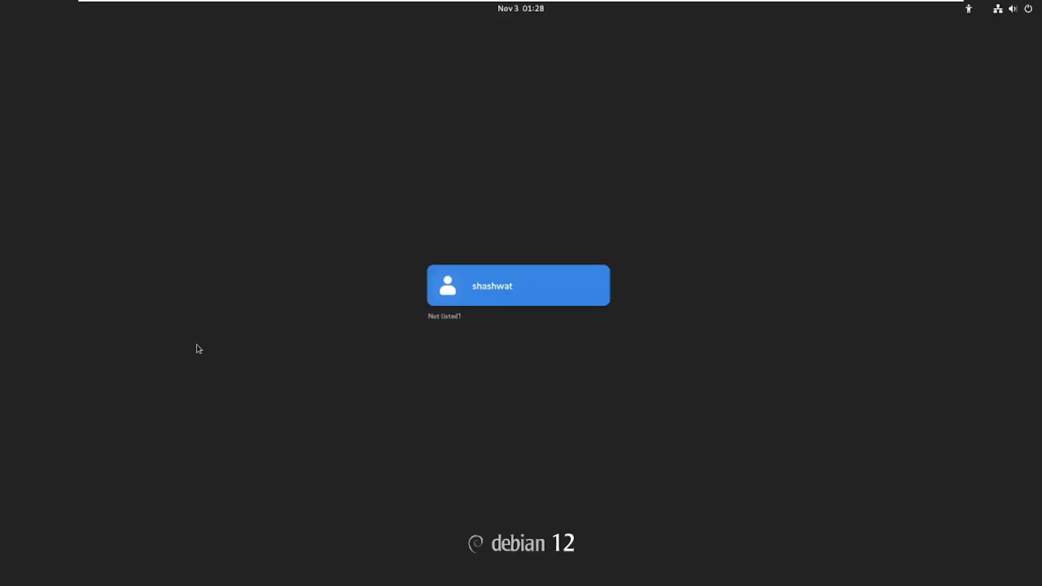
Sign in as the new user with their password and a session picked from the gear menu.
click(519, 299)
text(••••••)
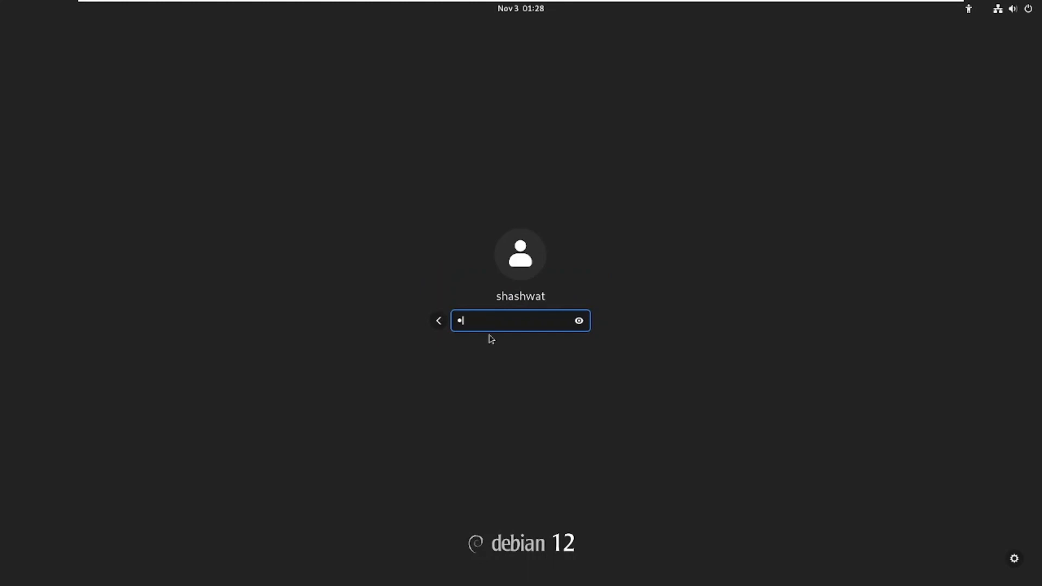
click(1015, 559)
click(942, 375)
key(Return)
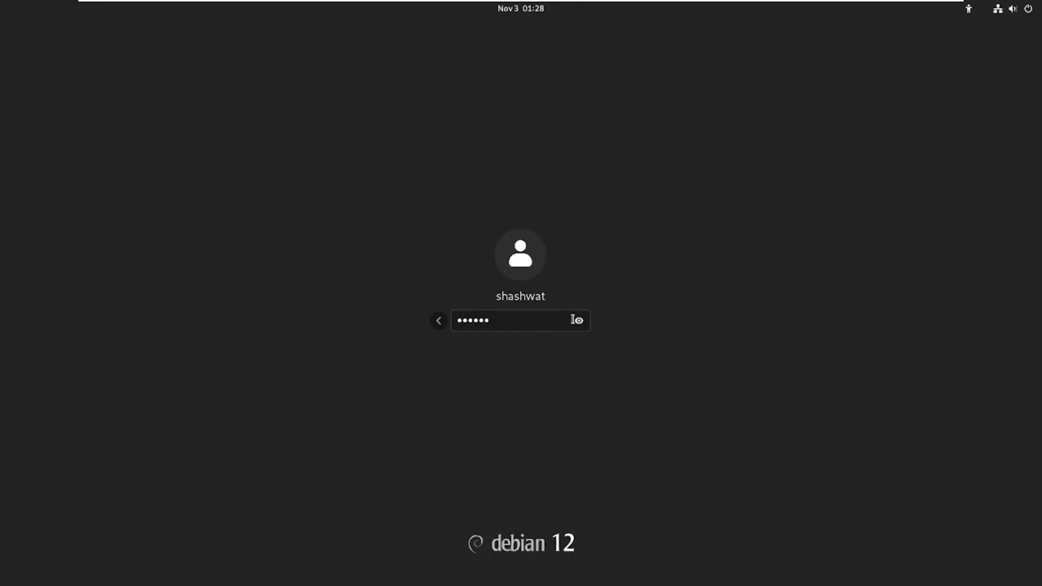
key(Return)
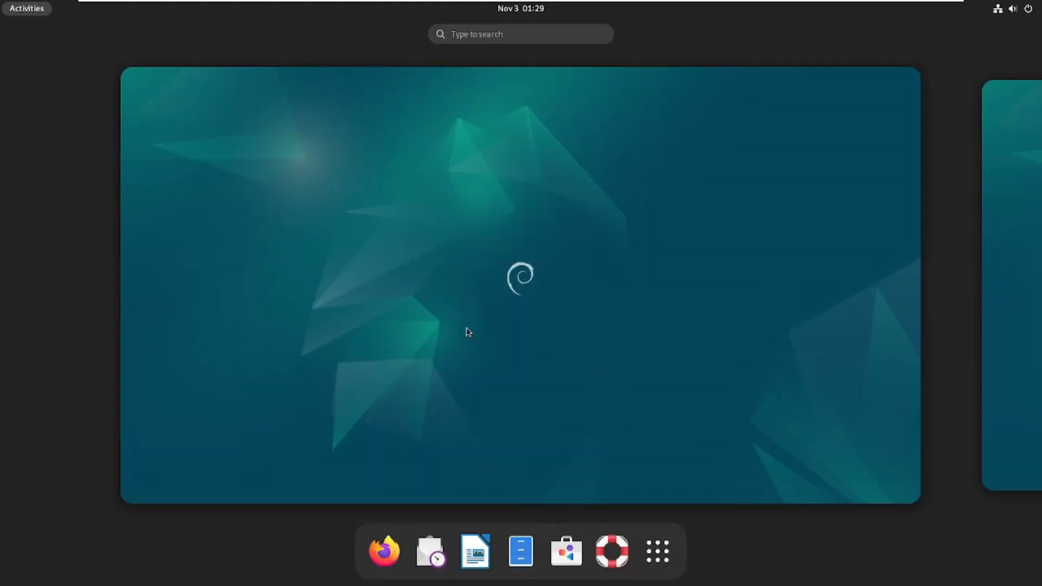
Accept English, keyboard layout and privacy defaults, skip Online Accounts, and start using Debian.
click(467, 327)
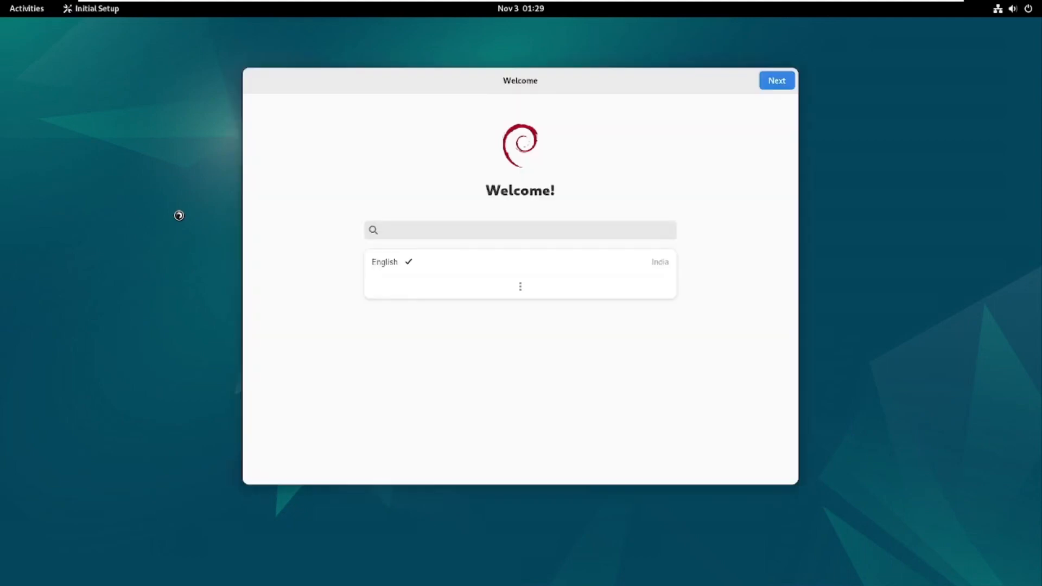
click(777, 81)
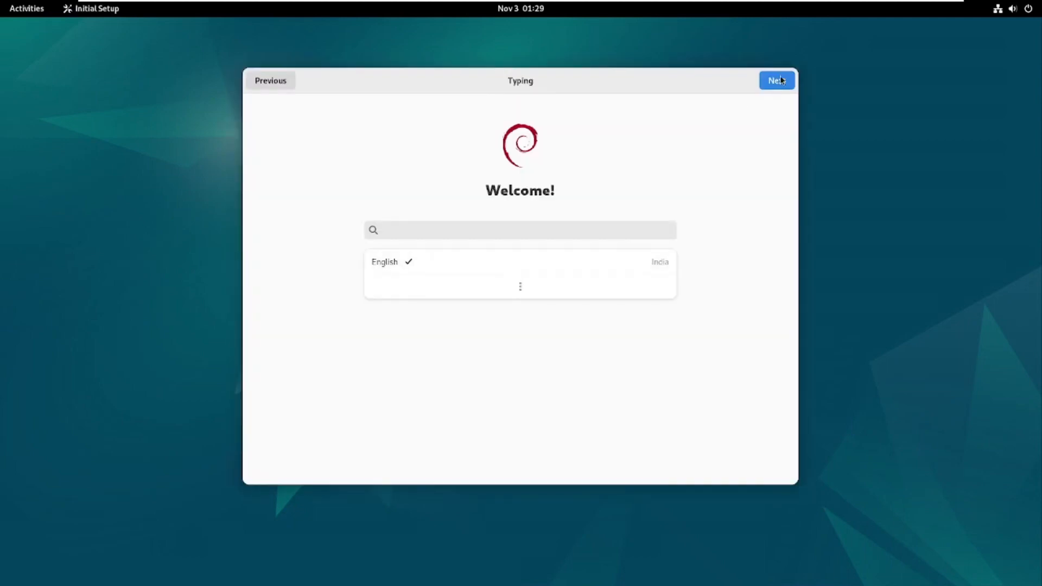
click(775, 83)
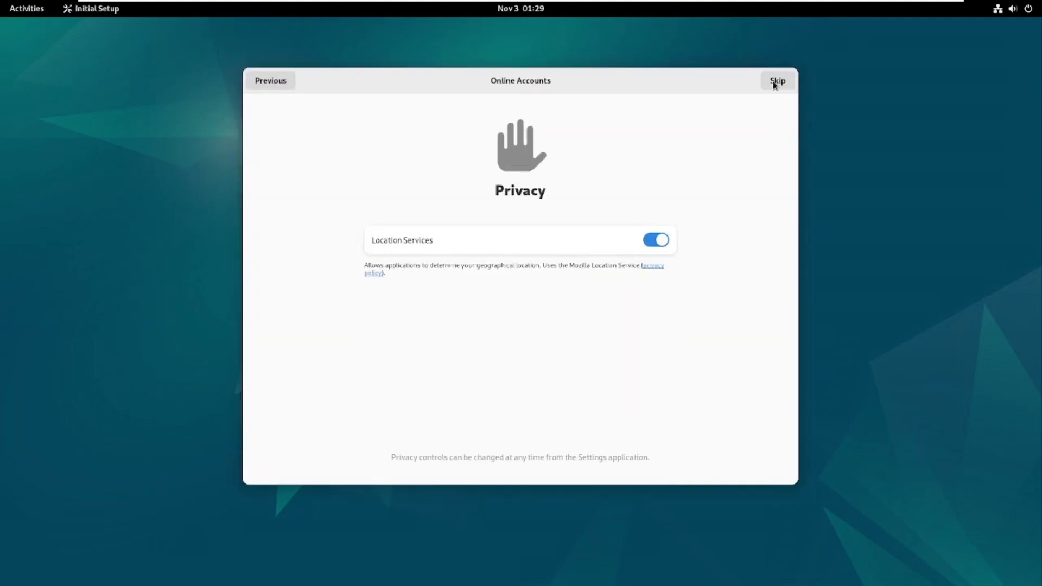
click(265, 83)
click(779, 83)
click(774, 84)
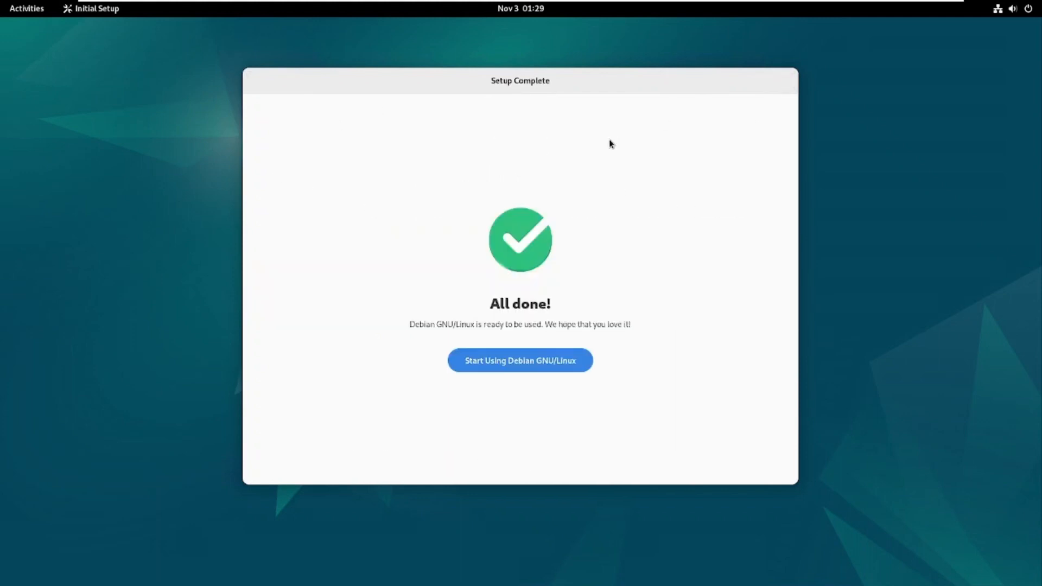
click(495, 371)
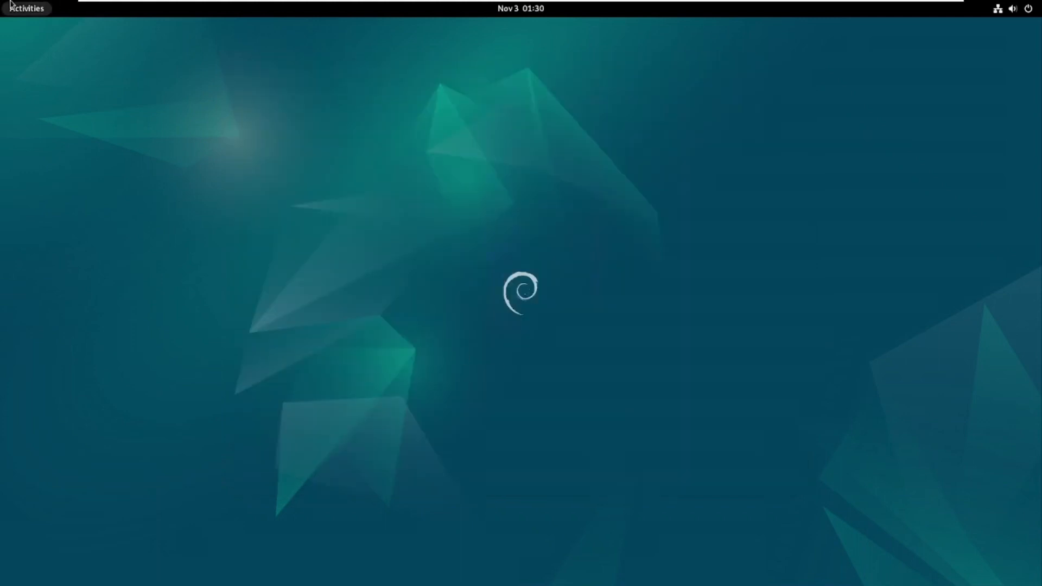
click(22, 8)
click(656, 561)
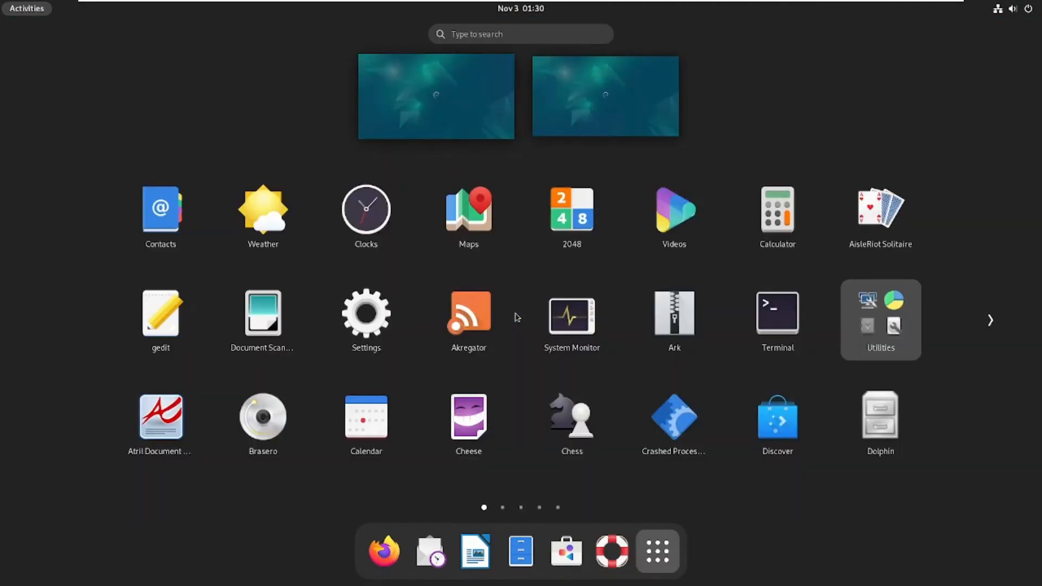
scroll(380, 288, down, 1)
scroll(369, 304, up, 1)
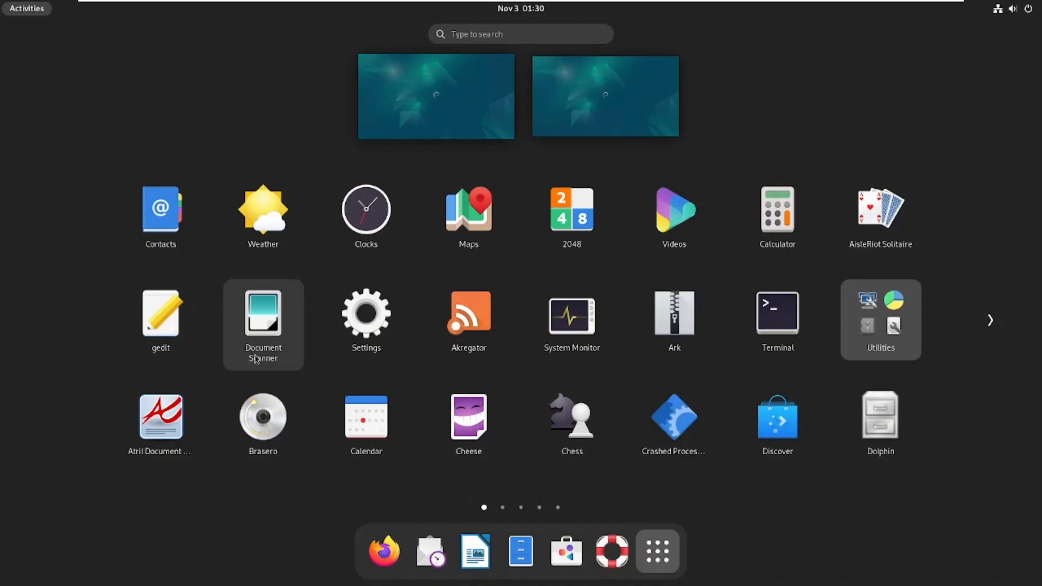
click(570, 342)
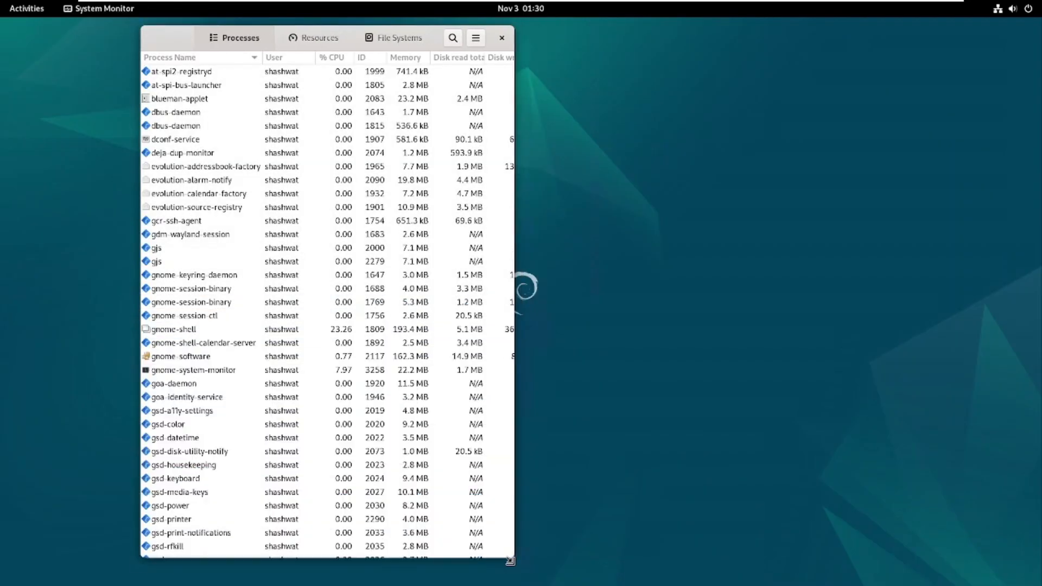
click(342, 36)
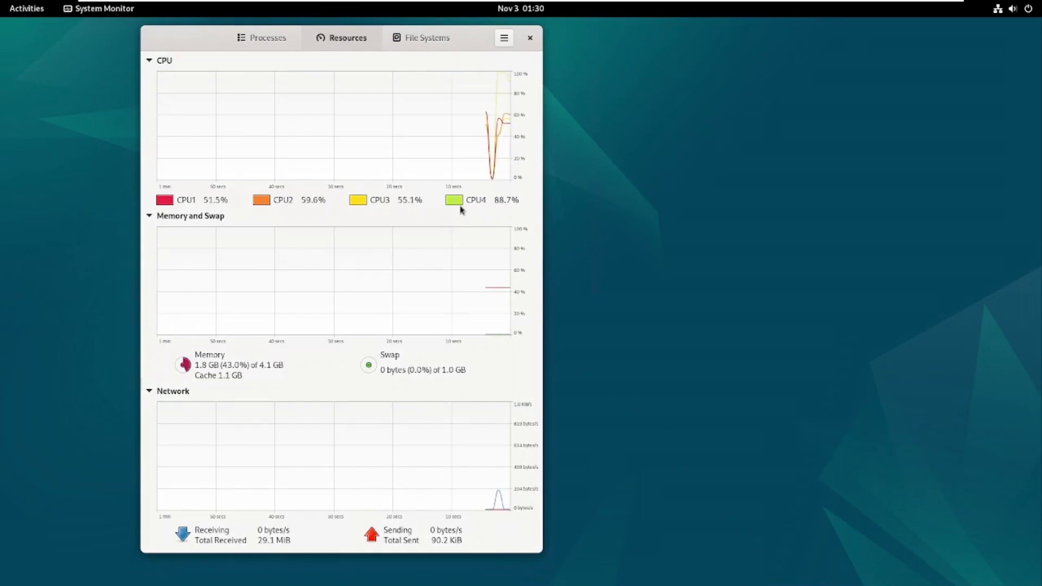
click(185, 367)
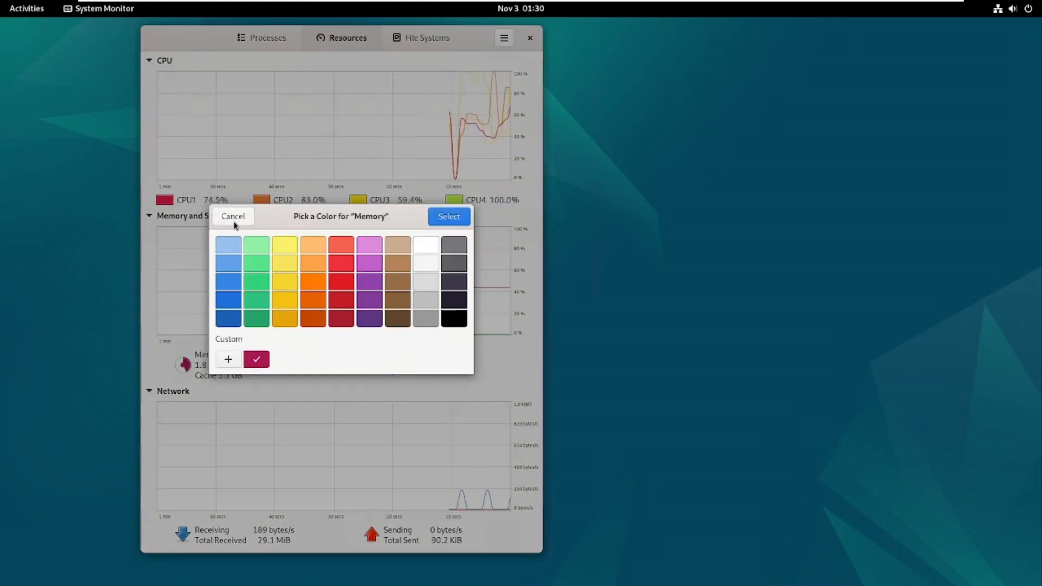
click(233, 217)
click(368, 365)
key(Escape)
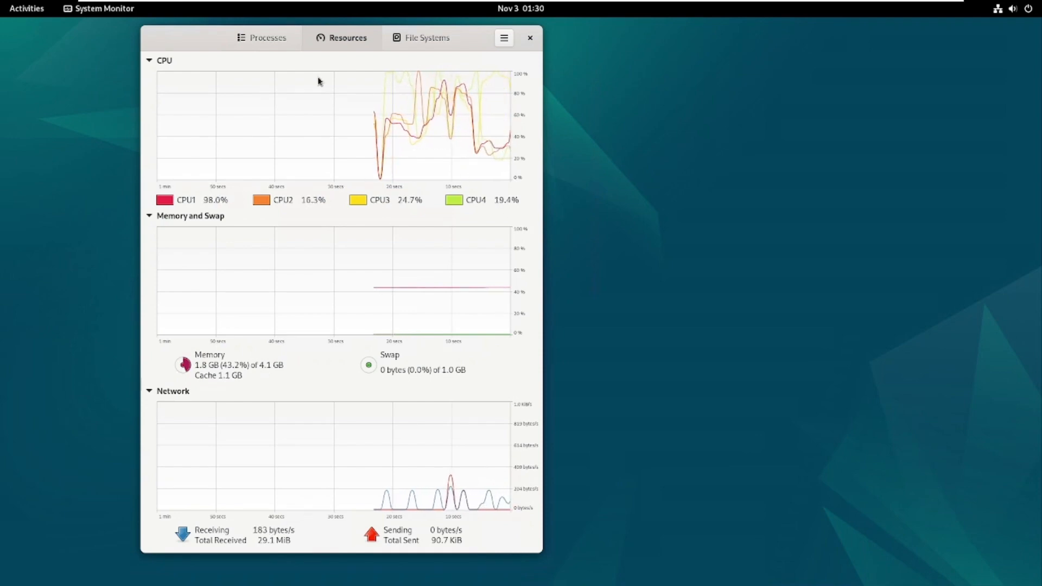
click(262, 37)
click(424, 83)
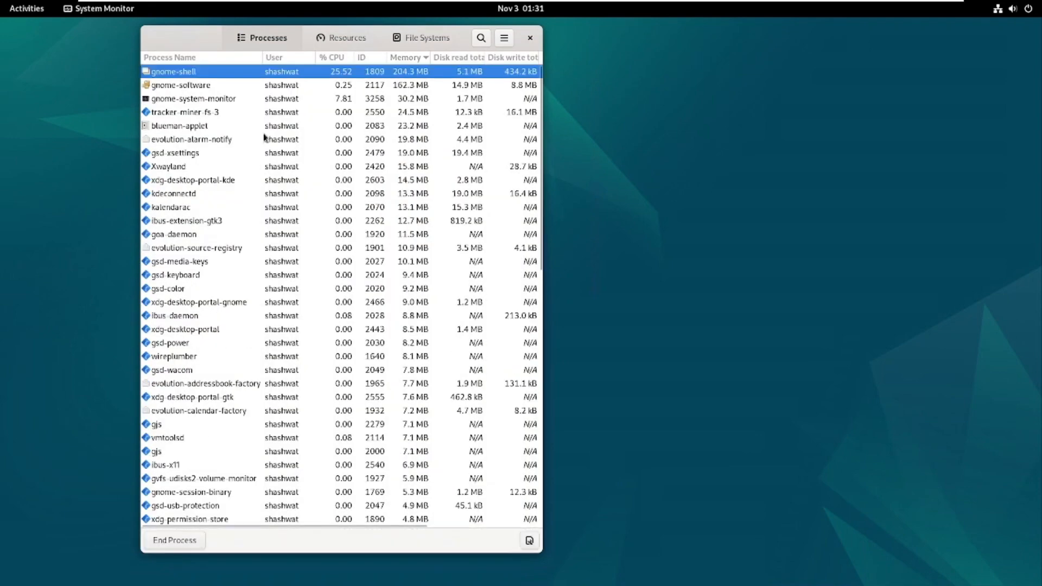
click(334, 57)
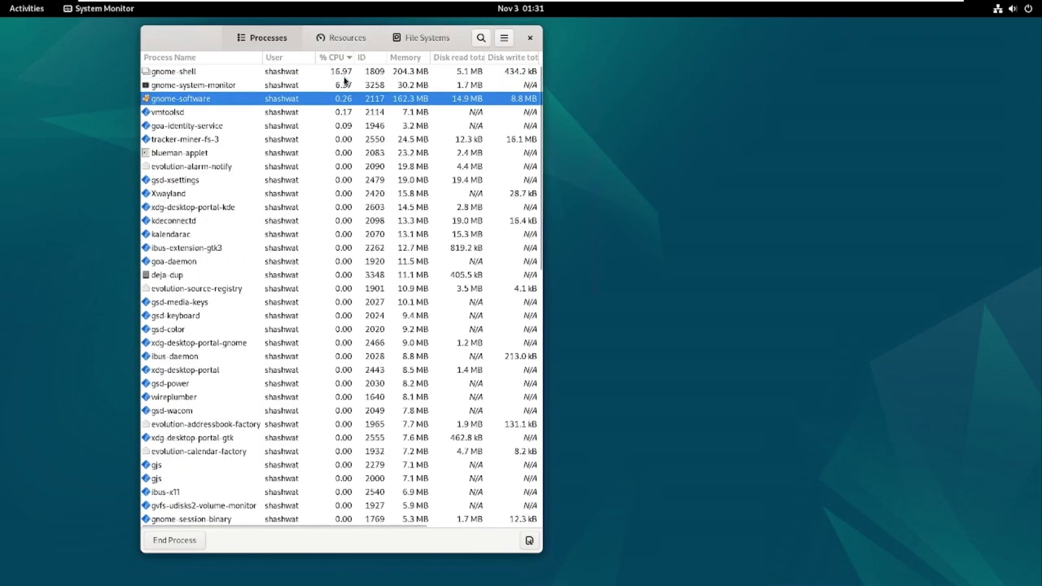
click(191, 74)
click(531, 39)
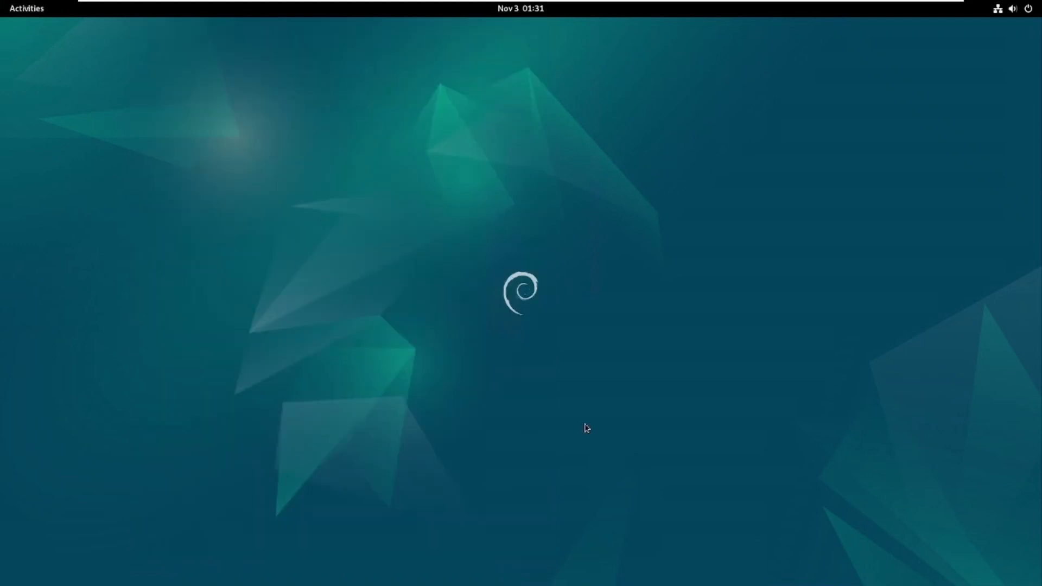
Launch LibreOffice Impress from the third page of the app grid.
click(27, 8)
click(657, 551)
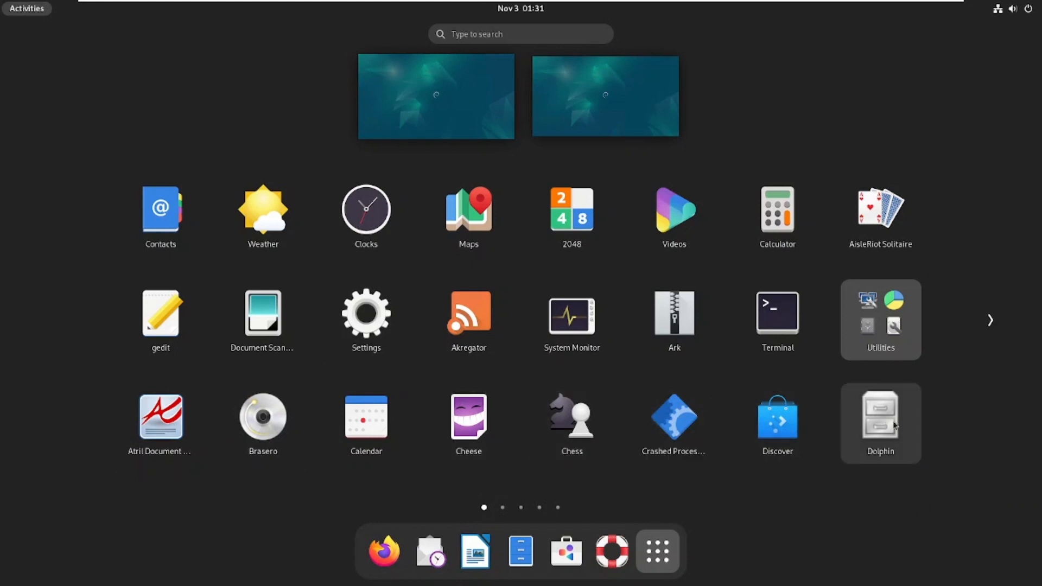
click(991, 322)
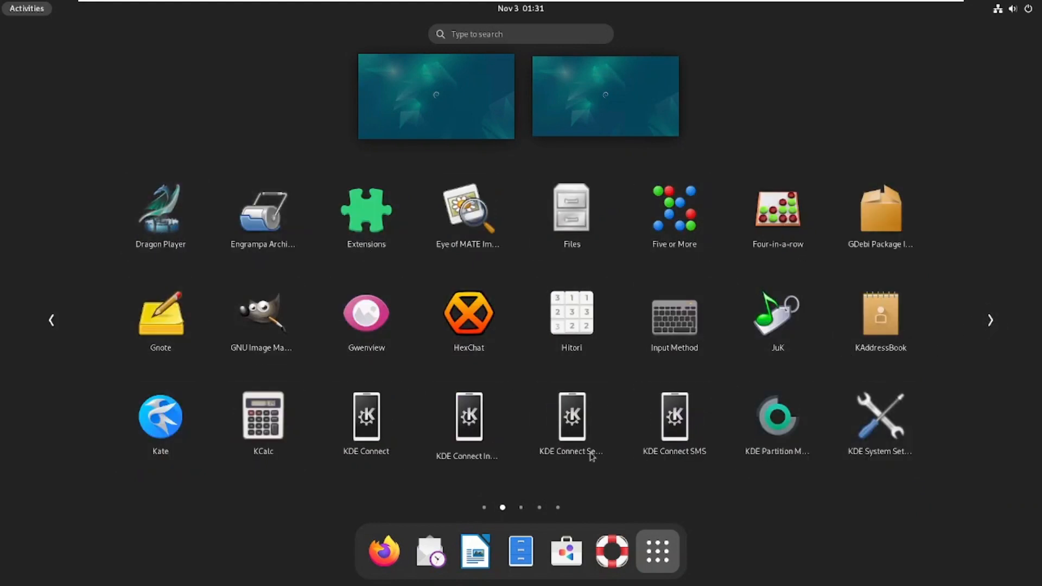
click(993, 319)
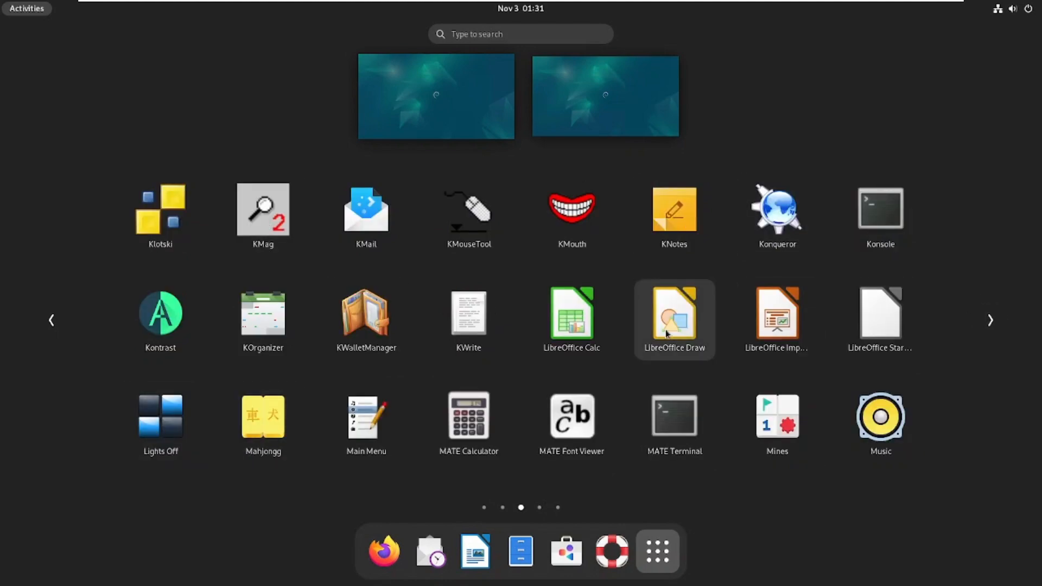
click(785, 326)
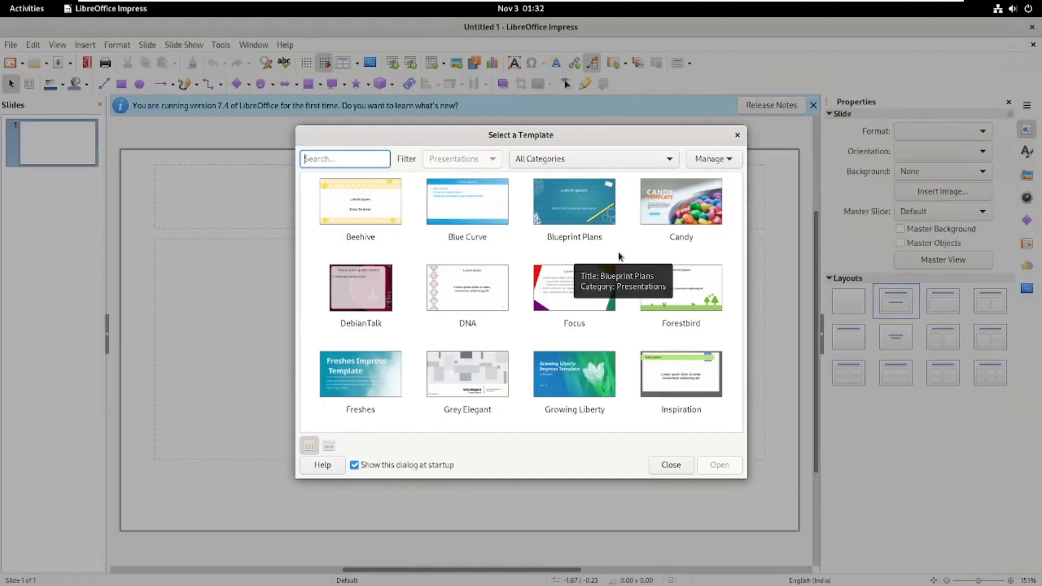
Create a presentation from the Lights template, view slides 2 and 3, then close Impress.
scroll(616, 260, down, 5)
click(352, 217)
click(667, 471)
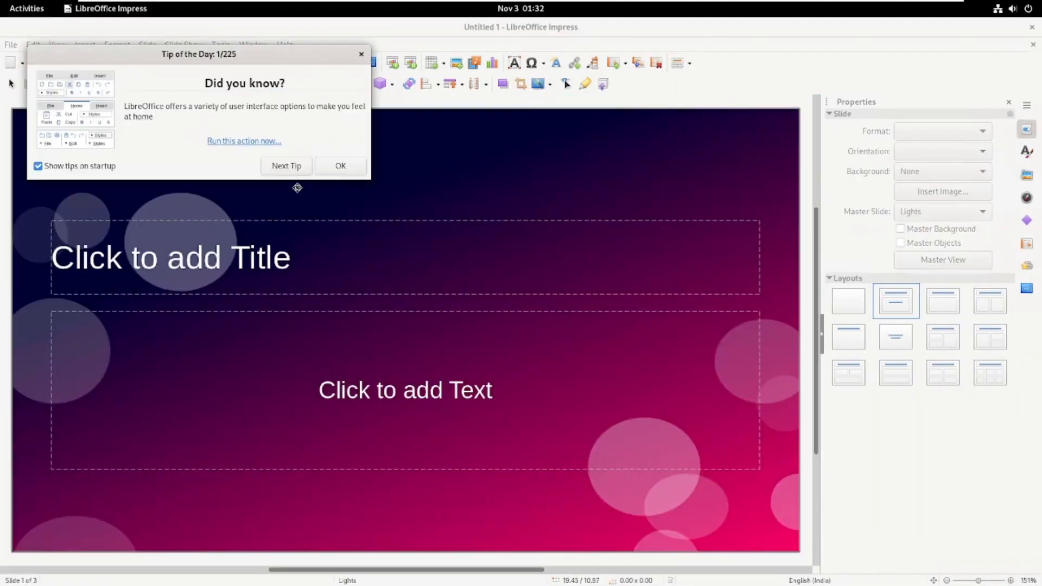
click(345, 166)
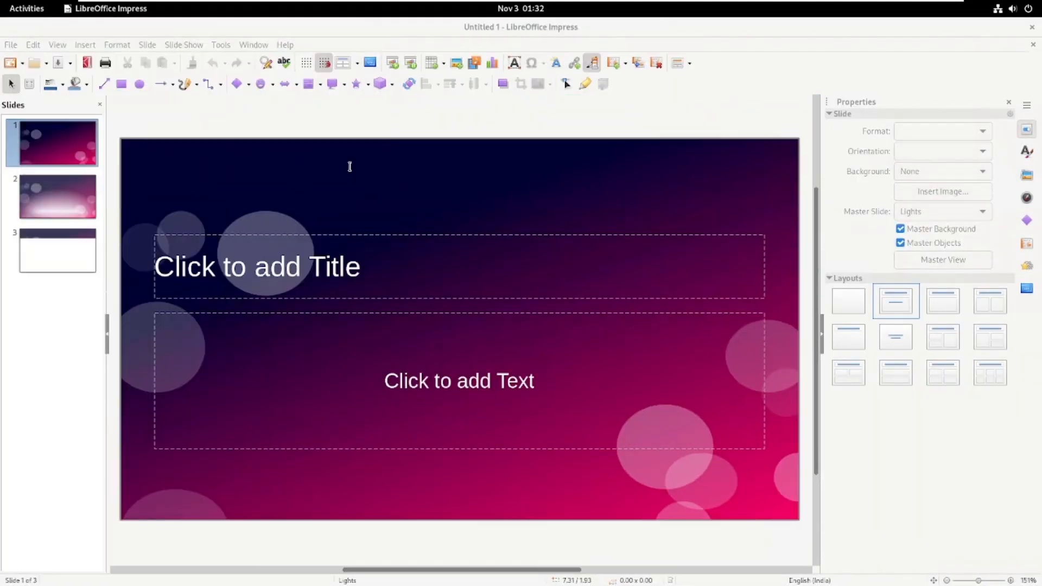
click(73, 210)
click(75, 255)
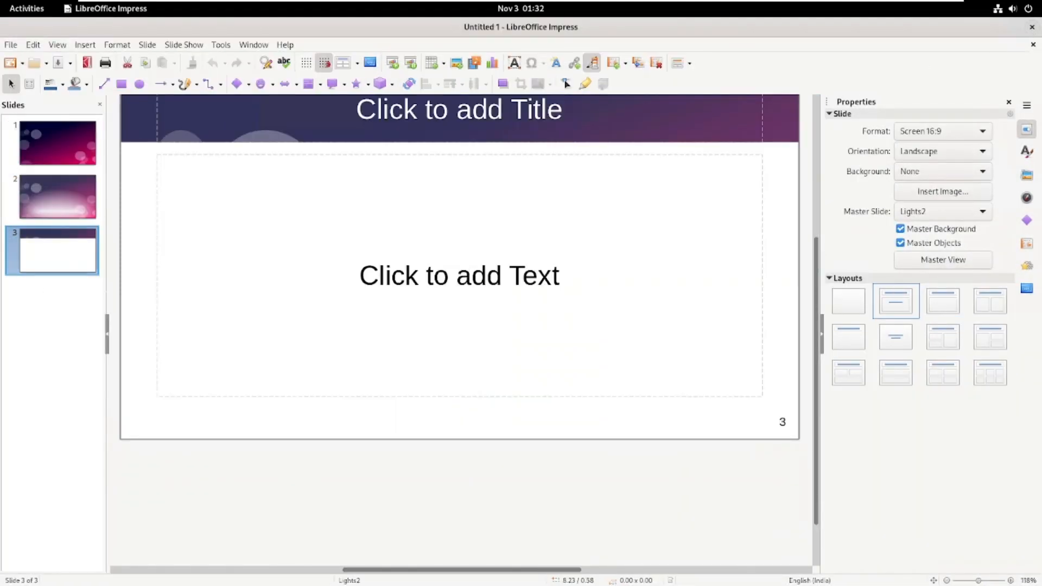
click(1032, 27)
click(22, 10)
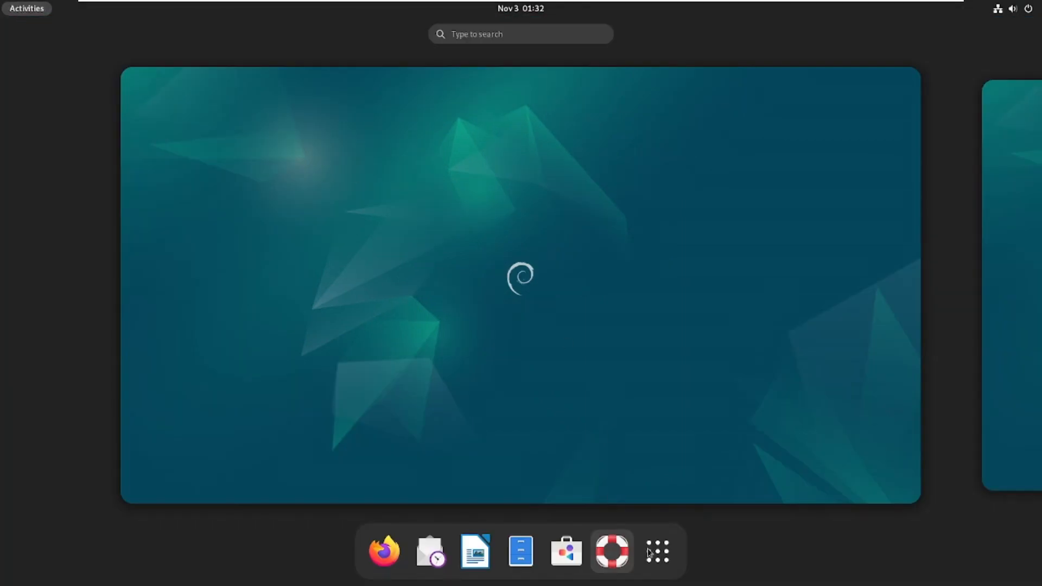
Launch Disk Usage Analyzer from Utilities, scan debianos, and enlarge and reposition its window.
click(658, 552)
click(877, 337)
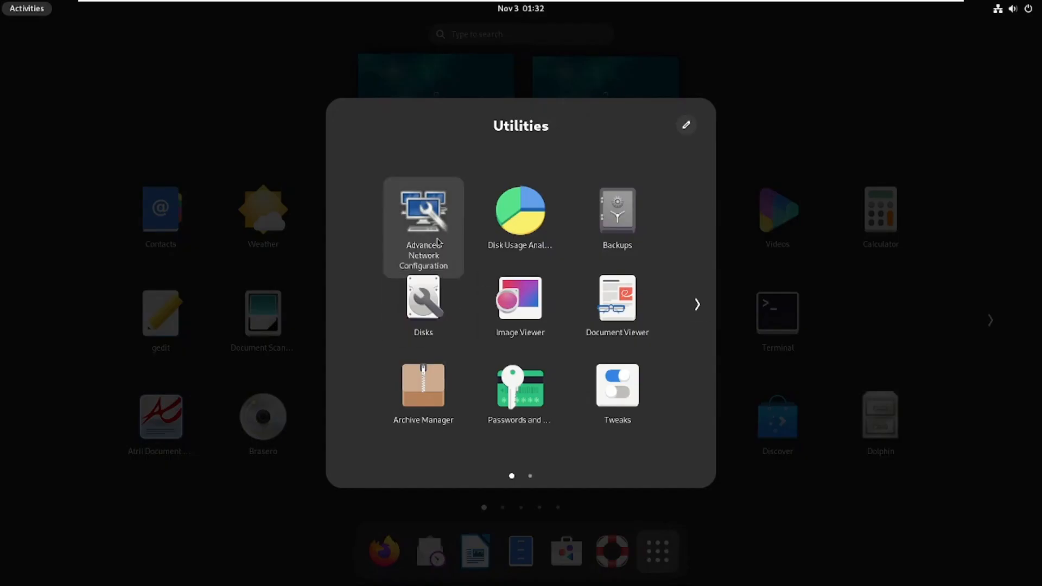
click(528, 254)
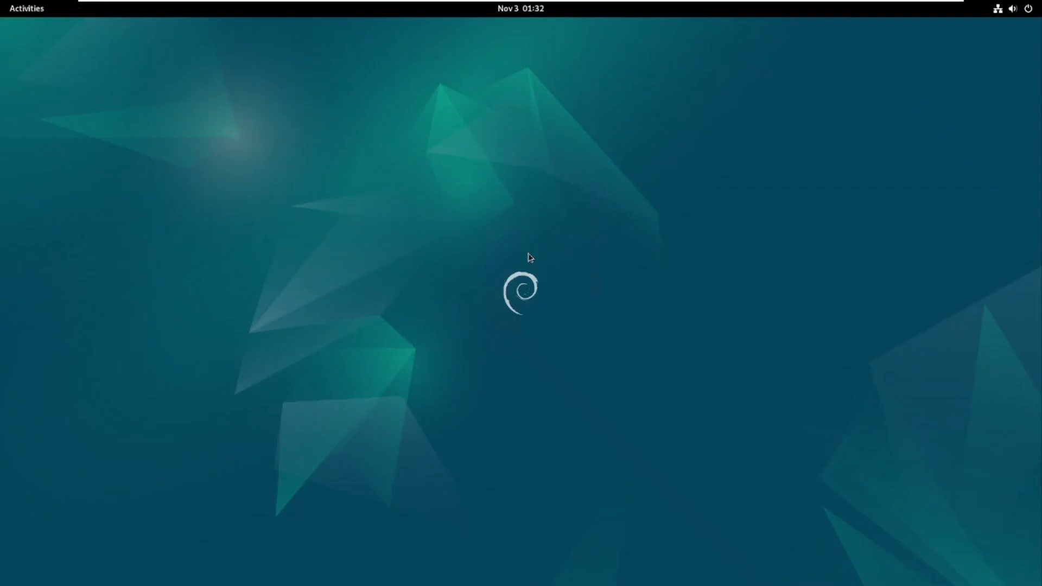
click(481, 225)
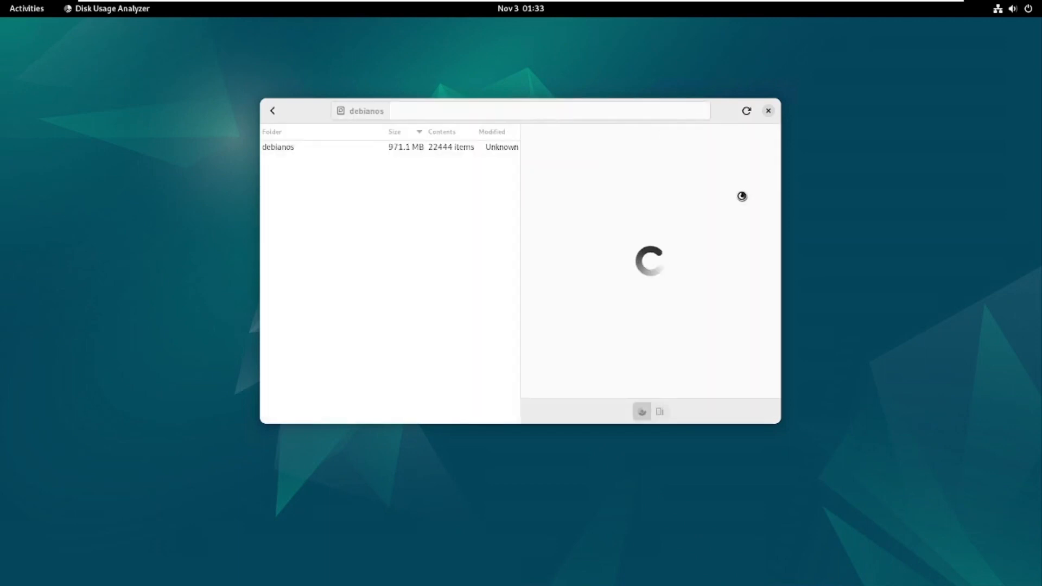
drag(777, 424, 938, 551)
drag(381, 116, 340, 81)
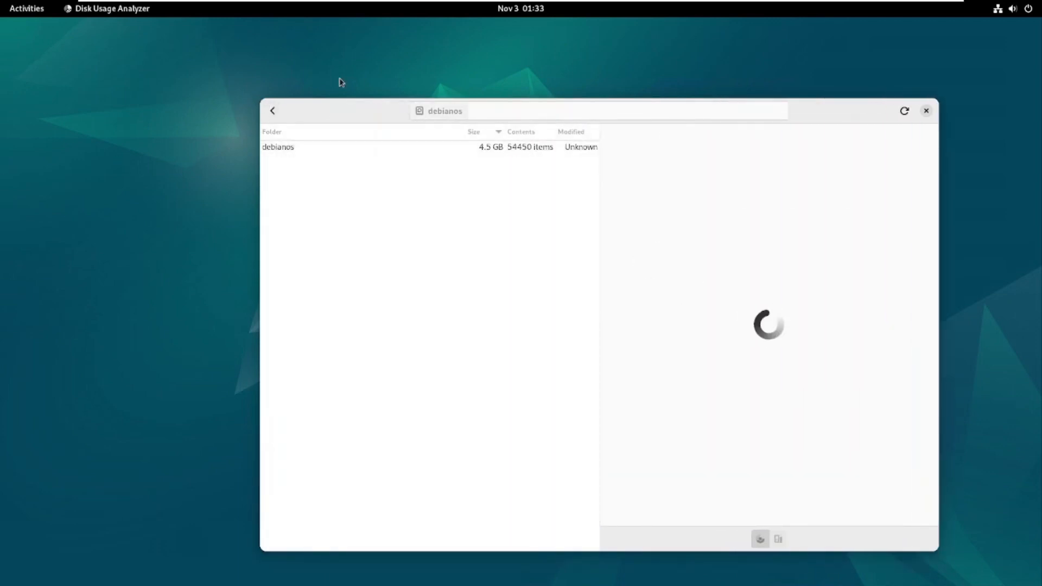
Return to the Utilities app folder through the Activities app grid.
click(25, 11)
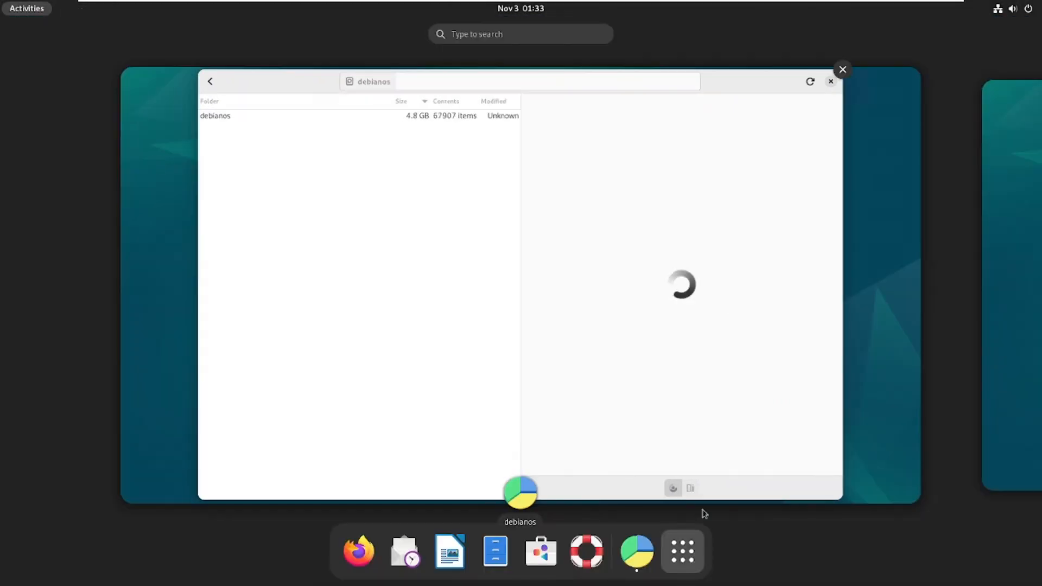
click(683, 552)
click(893, 328)
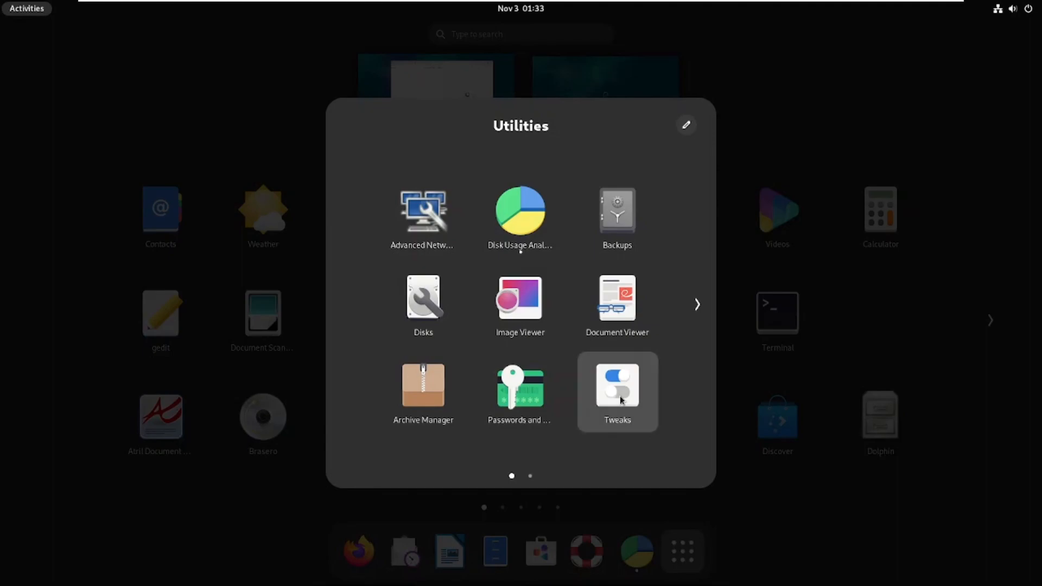
Launch Tweaks and check the system volume level in quick settings.
click(518, 228)
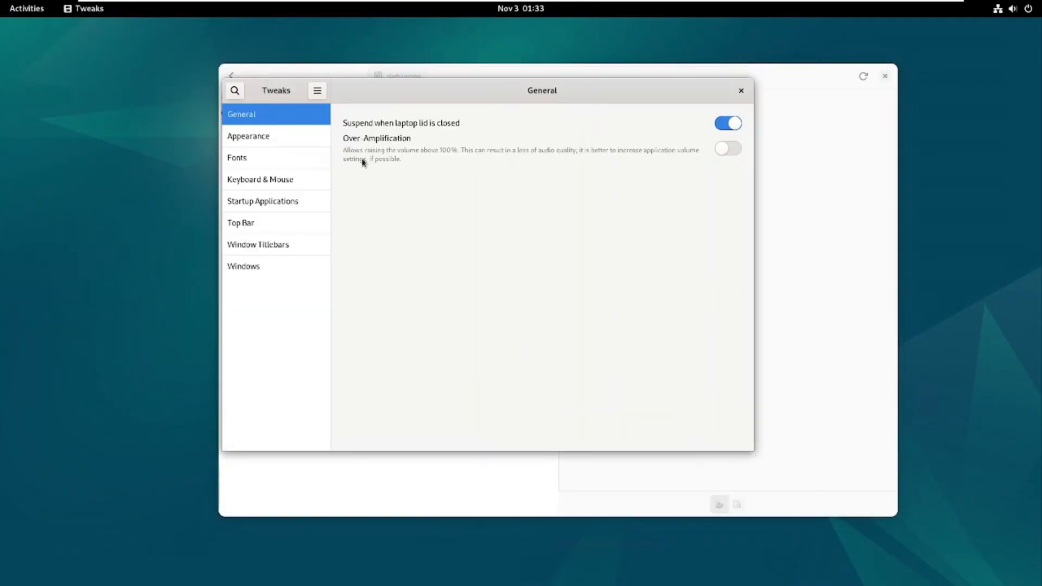
click(1015, 11)
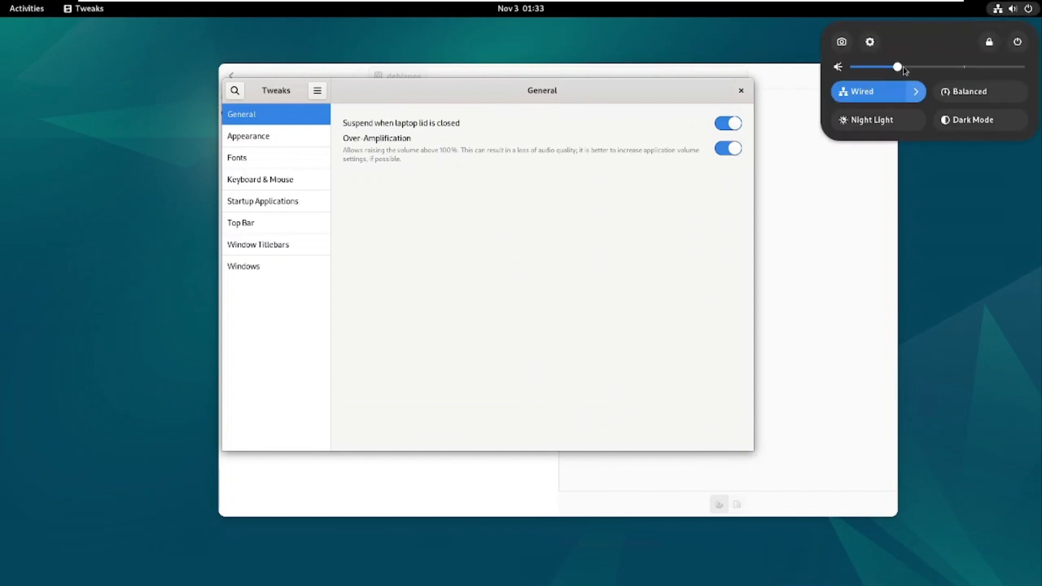
click(729, 151)
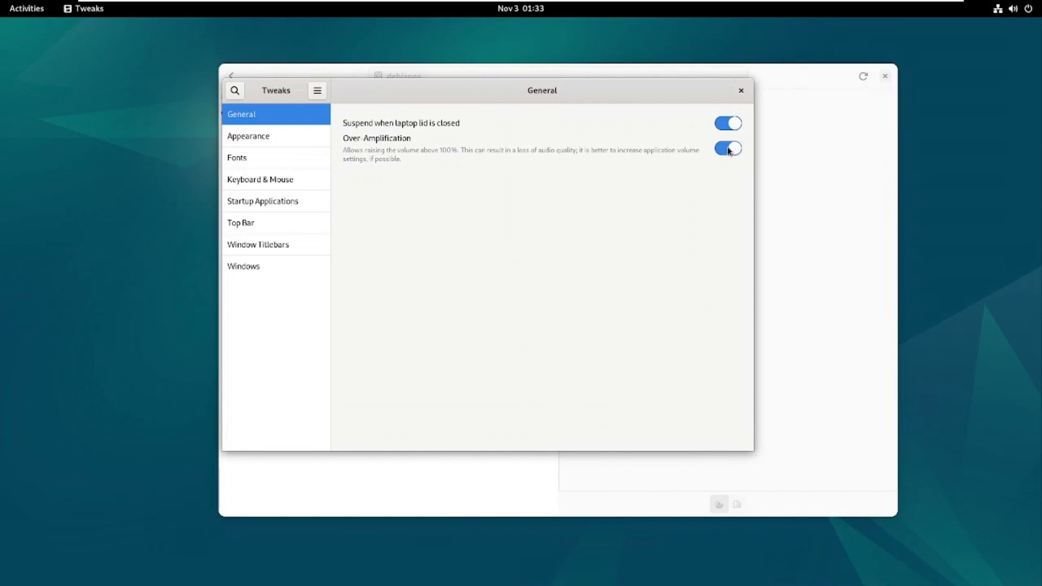
click(1027, 12)
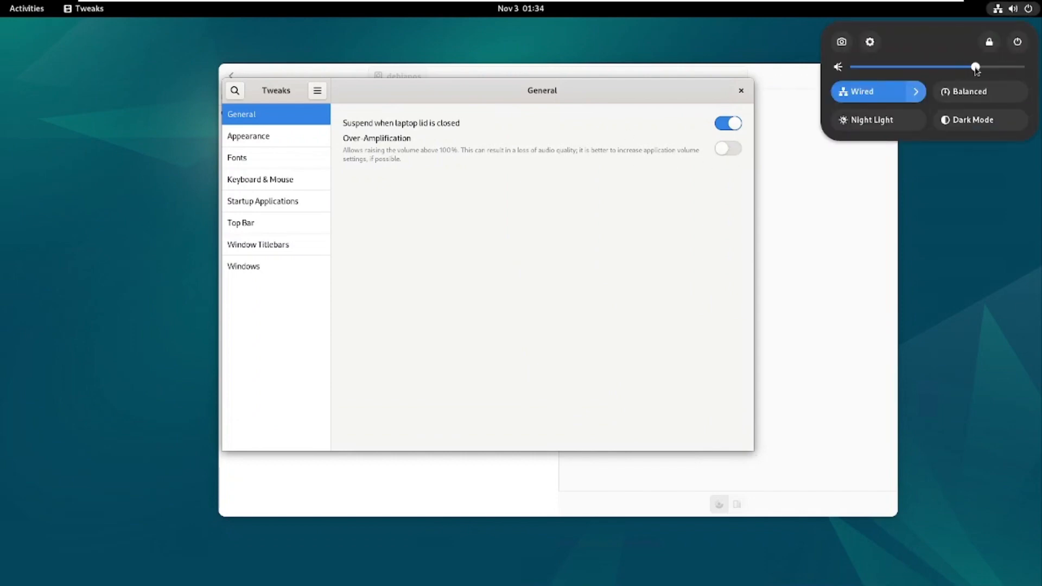
click(975, 206)
Try the Breeze_cursors, Breeze_Snow, KDE_Classic and Mate cursor themes under Appearance.
click(296, 142)
click(700, 149)
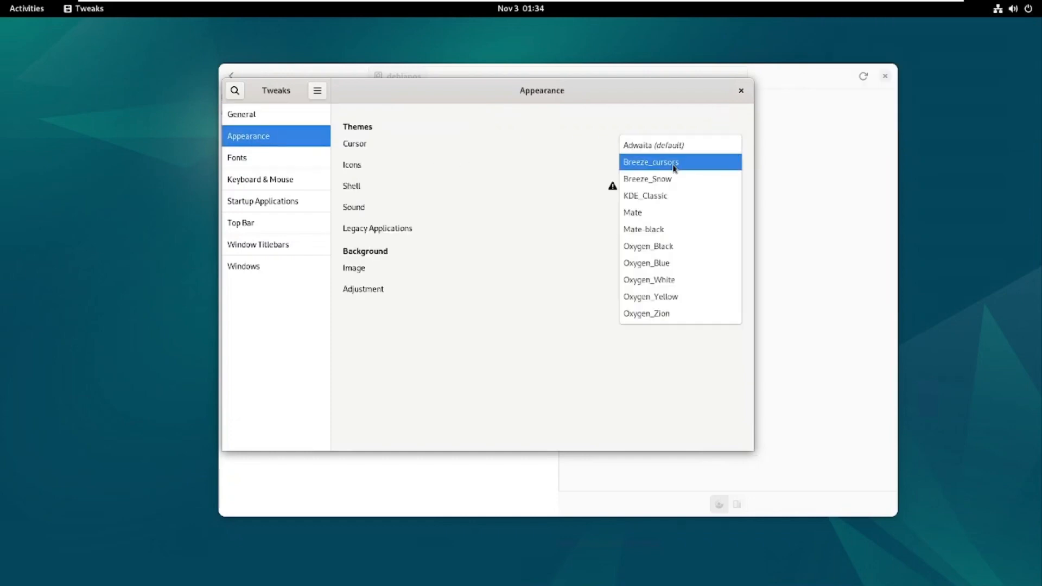
click(676, 162)
click(678, 154)
click(674, 151)
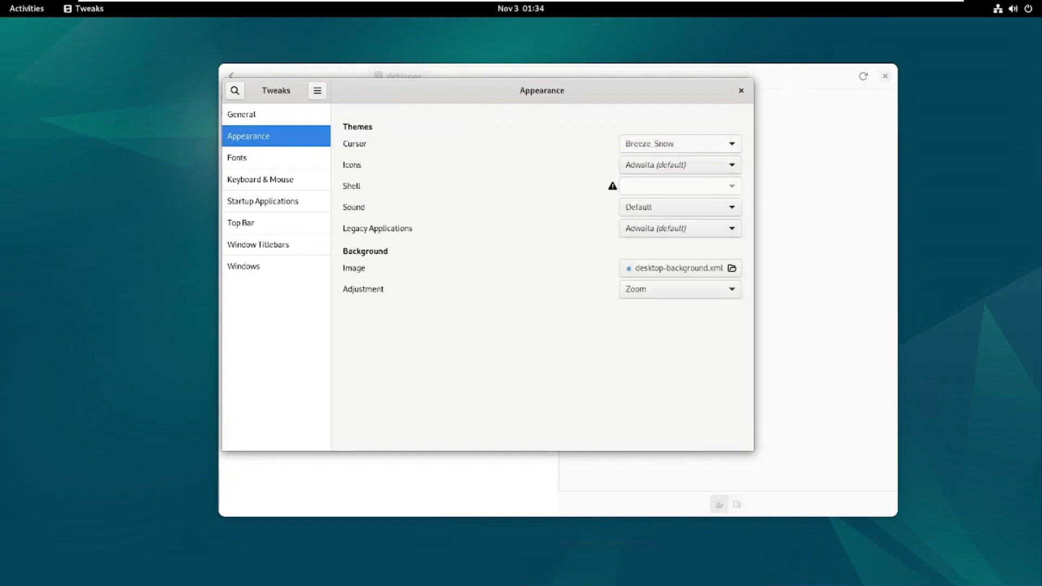
click(673, 151)
click(673, 165)
click(675, 145)
click(675, 145)
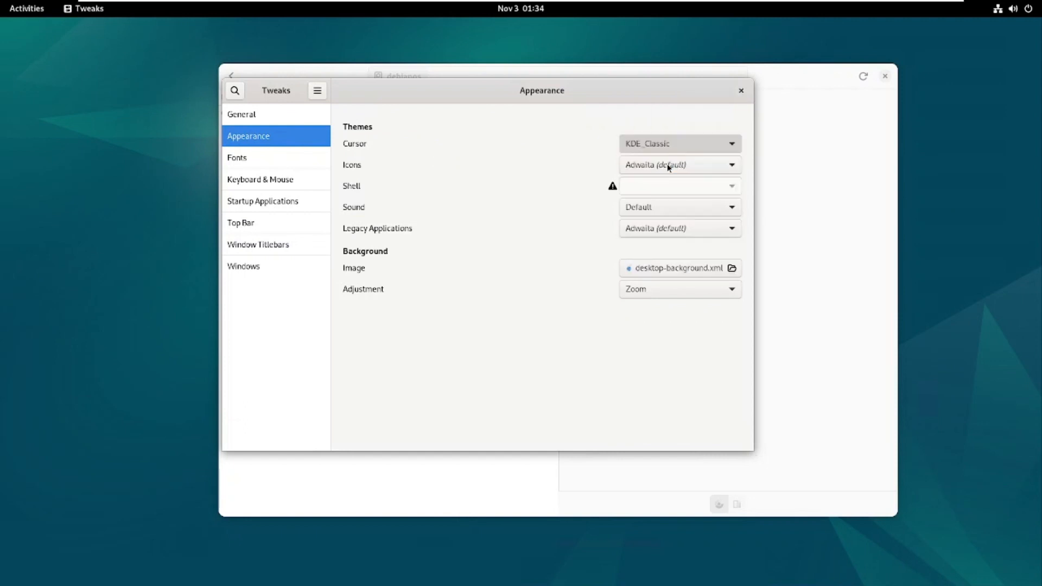
Try Oxygen_Black, Oxygen_Blue and Oxygen_White cursors, then restore the default Adwaita cursor.
scroll(679, 143, down, 1)
click(679, 143)
click(658, 184)
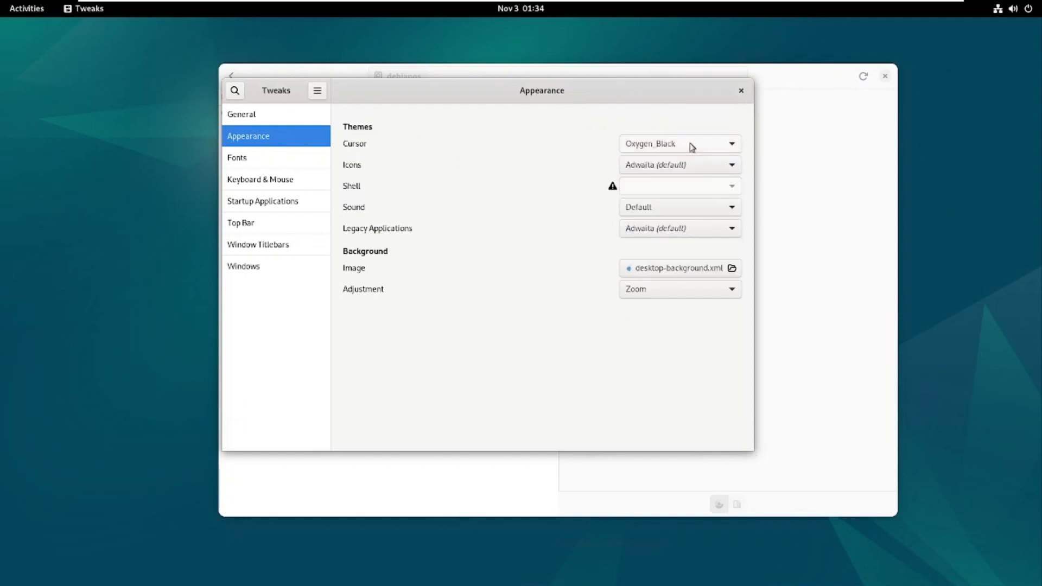
click(689, 146)
click(678, 159)
click(678, 150)
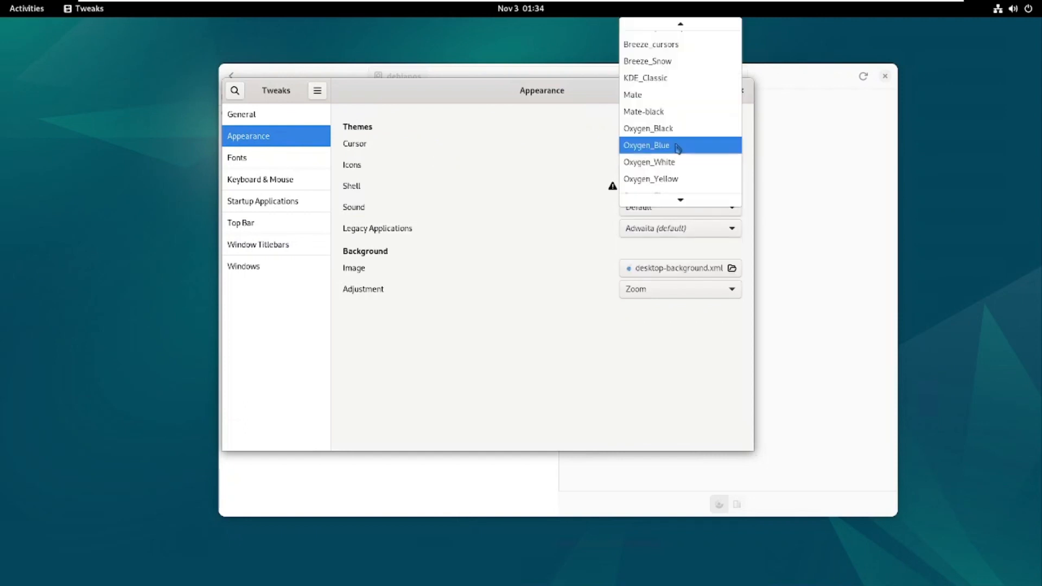
click(660, 162)
click(668, 152)
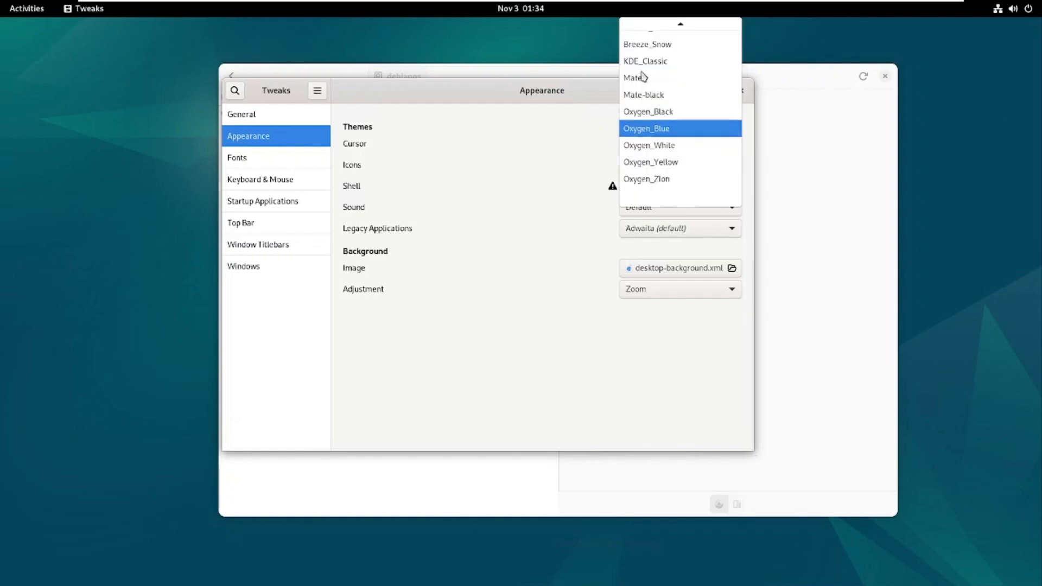
click(654, 27)
Browse icon themes, Fonts, Keyboard & Mouse and Startup Applications without changing anything.
click(677, 166)
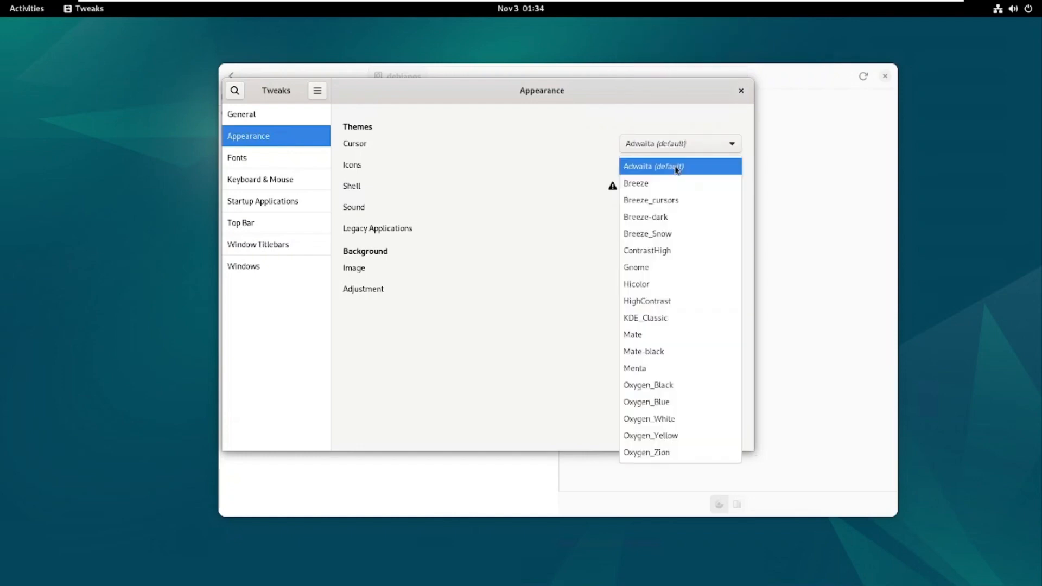
click(550, 167)
click(271, 161)
click(278, 188)
click(270, 202)
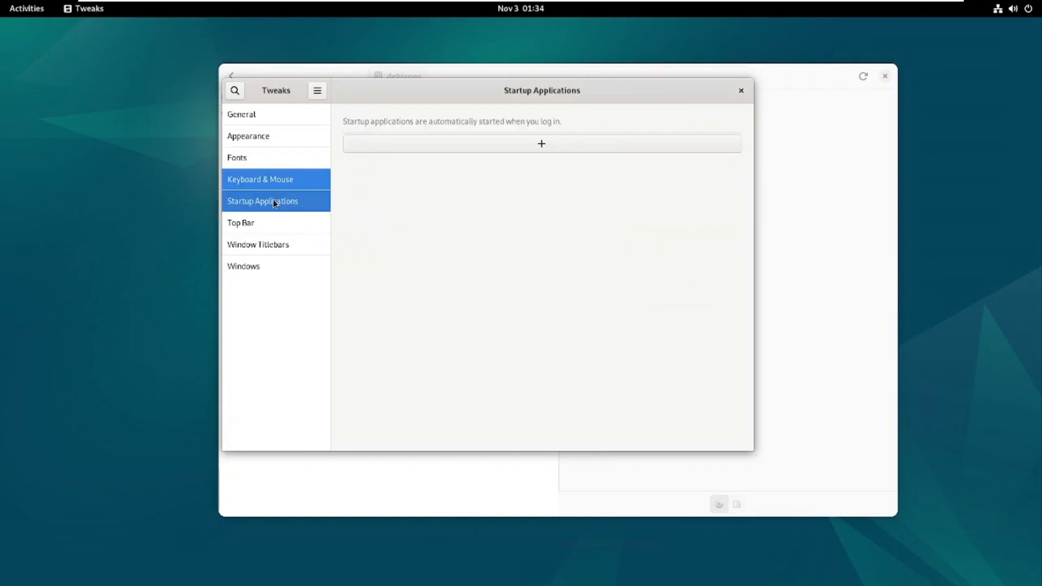
click(589, 143)
scroll(475, 282, down, 5)
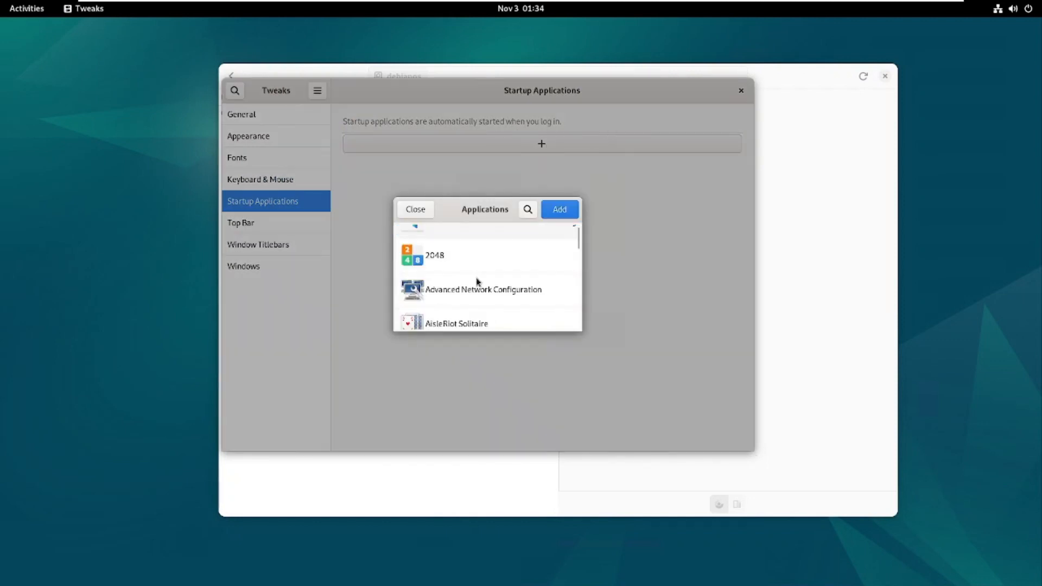
key(Escape)
In Top Bar settings, enable clock seconds and calendar week numbers.
click(240, 231)
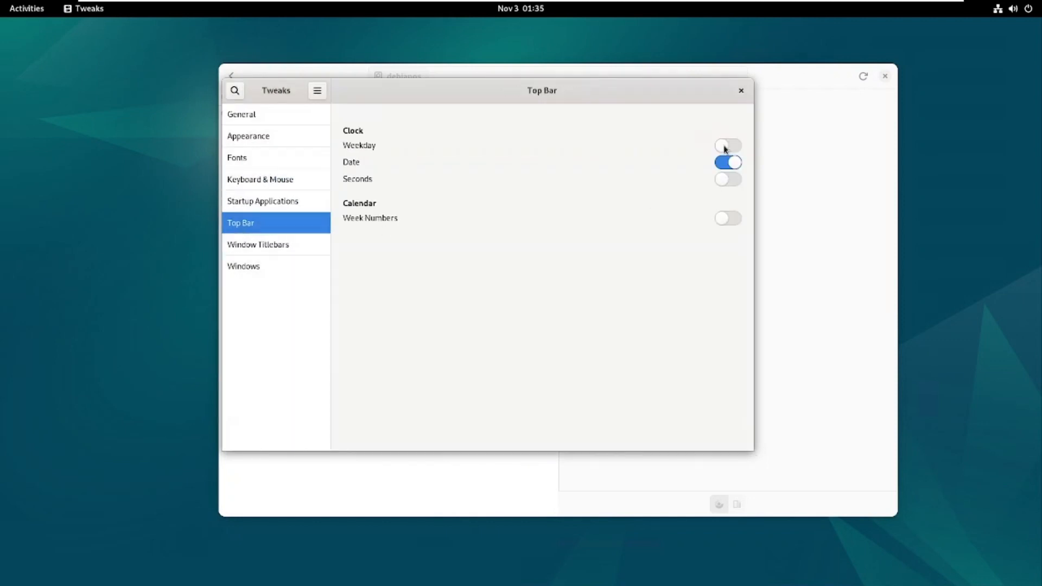
click(728, 180)
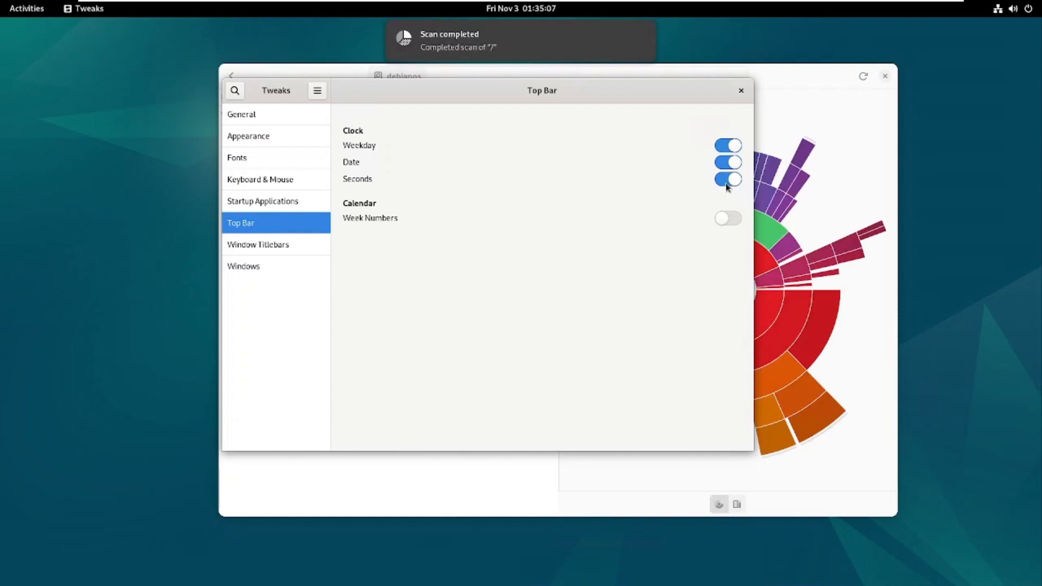
click(733, 226)
Move Tweaks aside, drill into usr/share in Disk Usage Analyzer, then return to debianos.
drag(520, 92, 365, 99)
click(728, 332)
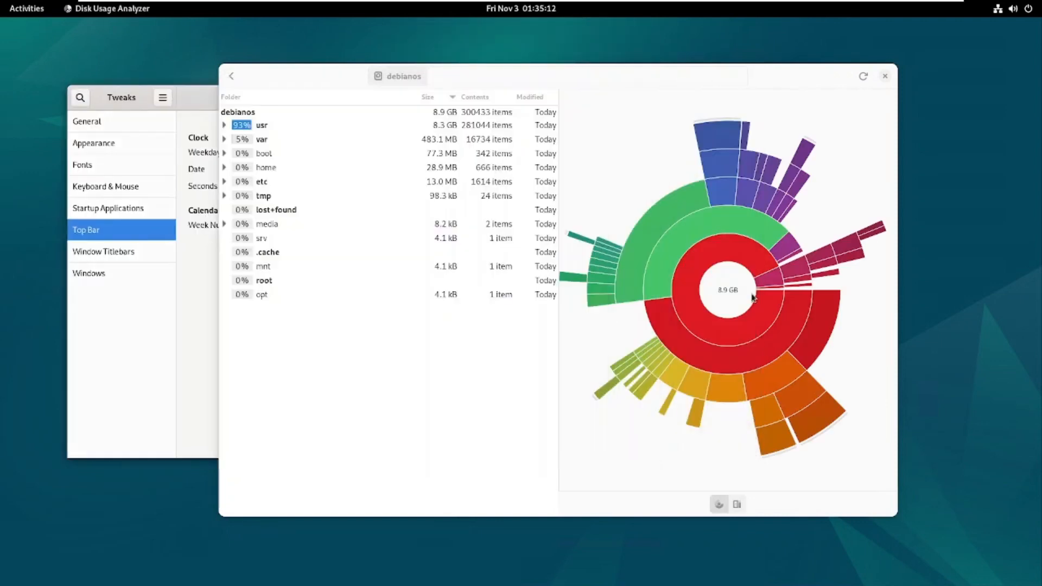
click(729, 333)
click(729, 325)
click(736, 308)
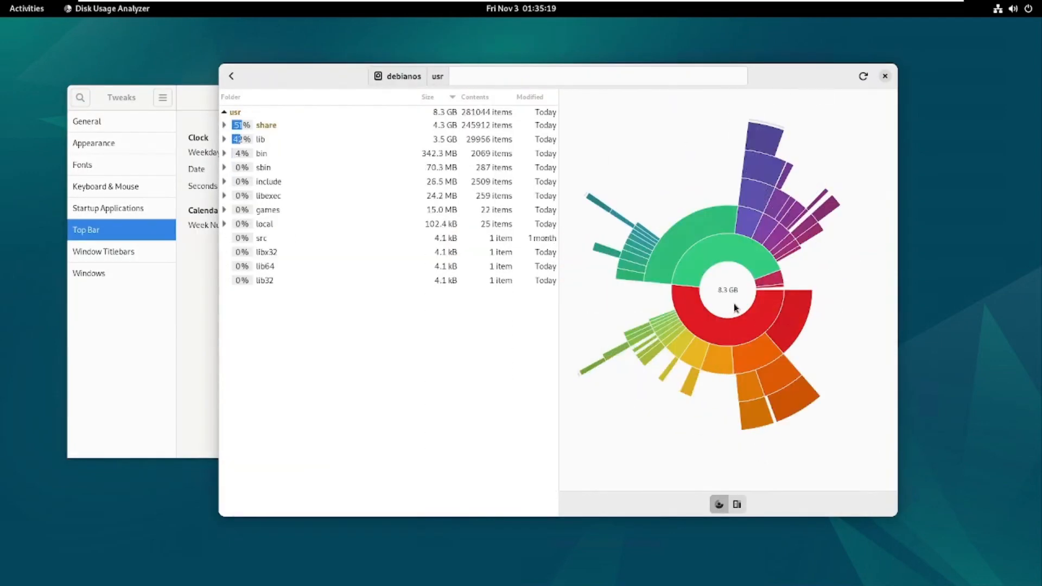
click(735, 308)
Drill down to usr/share/fonts/opentype/noto, climb back up to debianos, and close Disk Usage Analyzer.
click(783, 442)
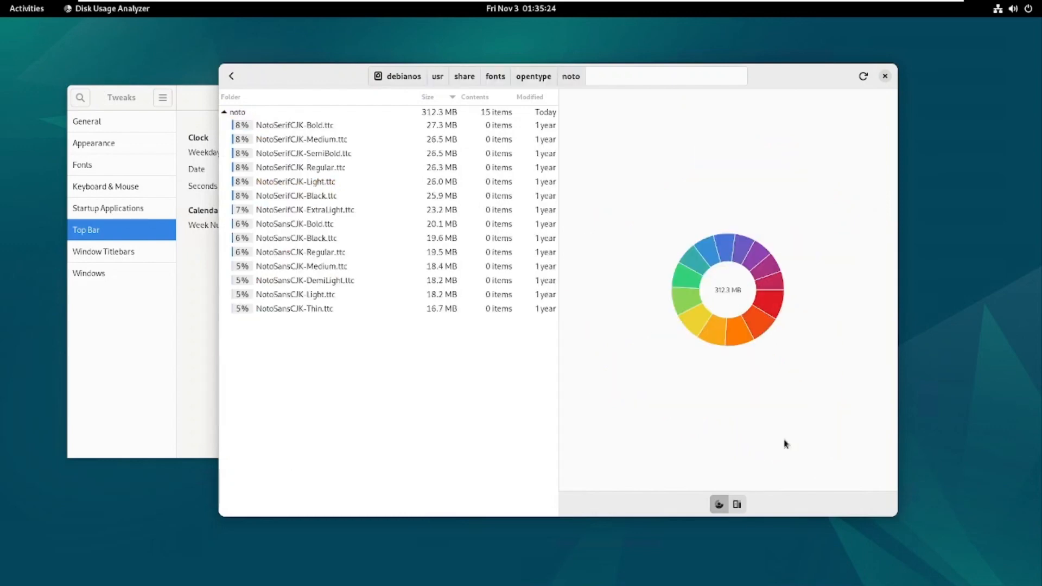
click(730, 294)
click(730, 294)
click(730, 294)
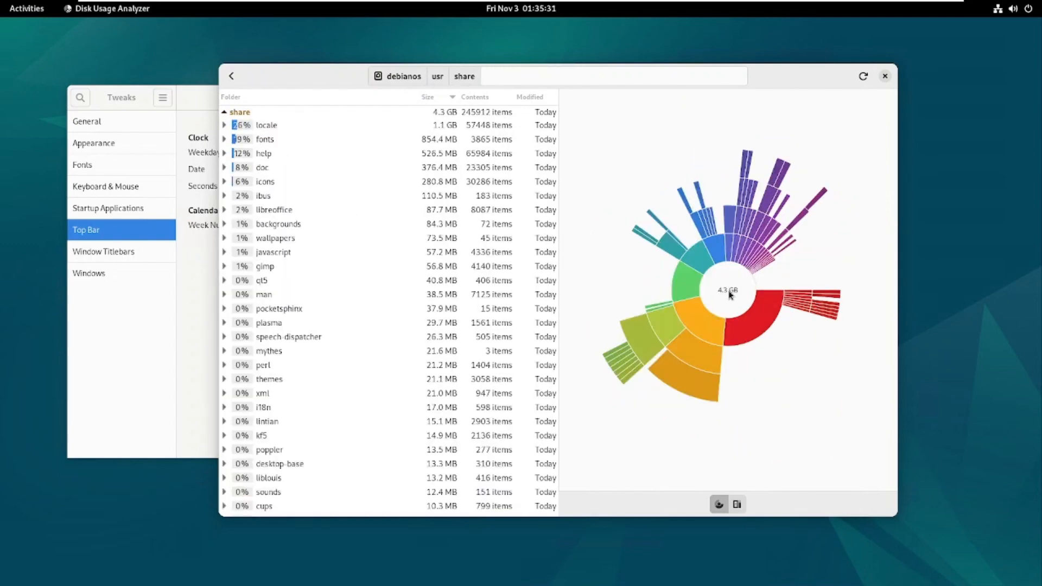
click(730, 294)
click(730, 294)
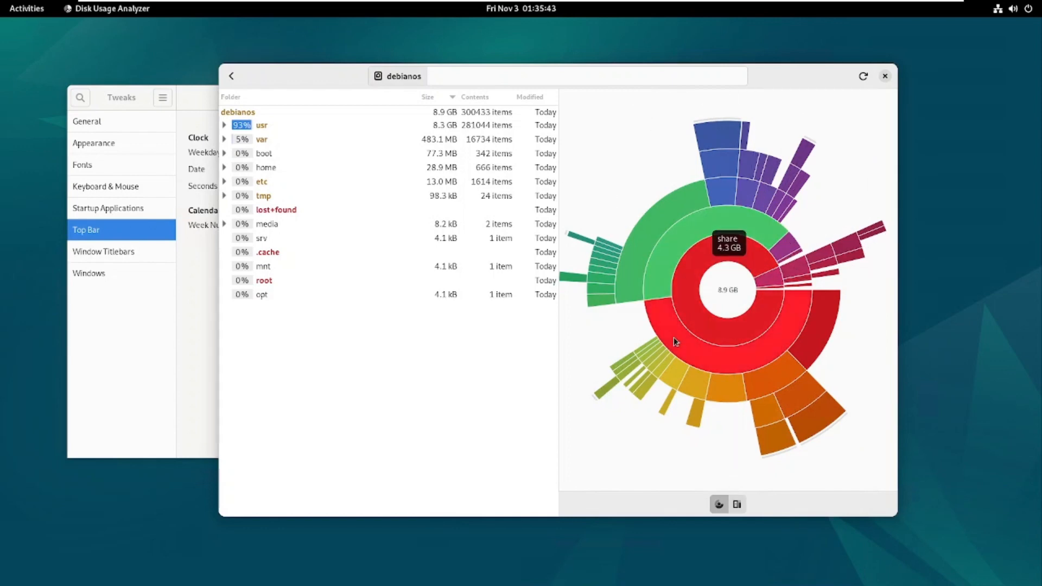
click(885, 76)
View the Window Titlebars and Windows pages in Tweaks, and launch LibreOffice Writer.
click(136, 253)
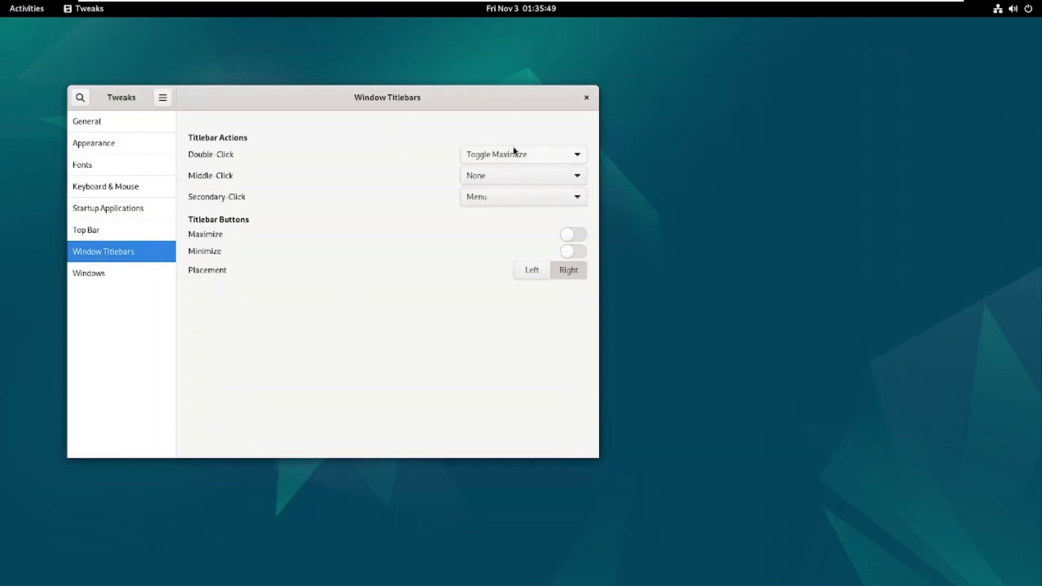
click(90, 277)
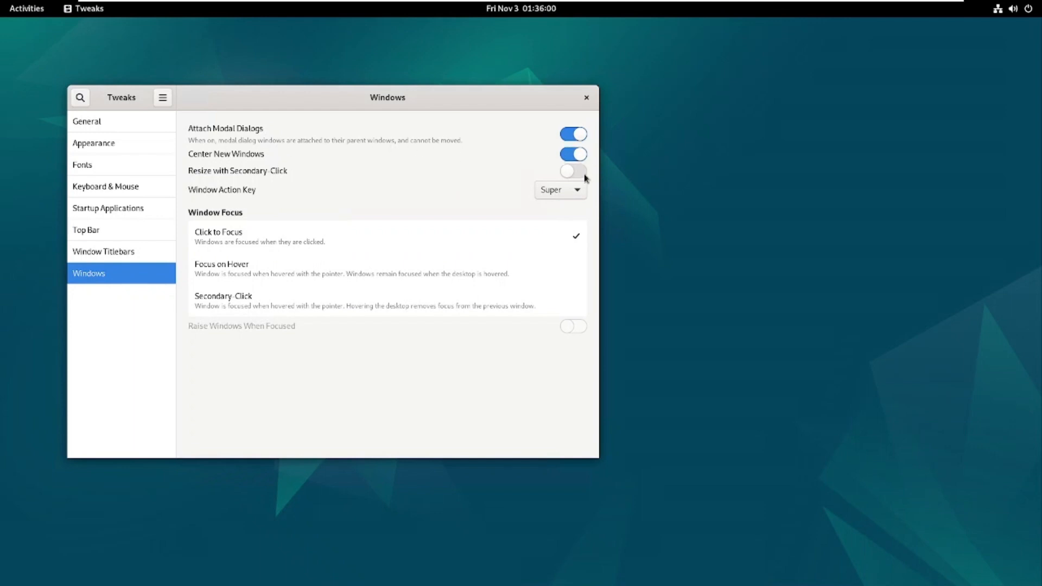
click(24, 13)
click(449, 554)
Check the Window Action Key choices, keep Super, and close Tweaks.
click(565, 190)
click(567, 189)
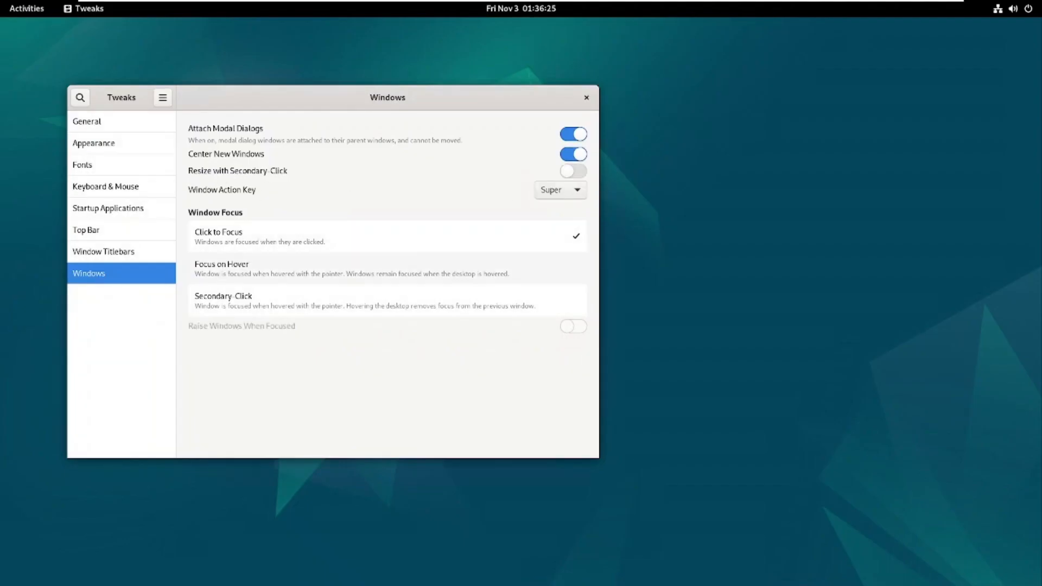
click(587, 97)
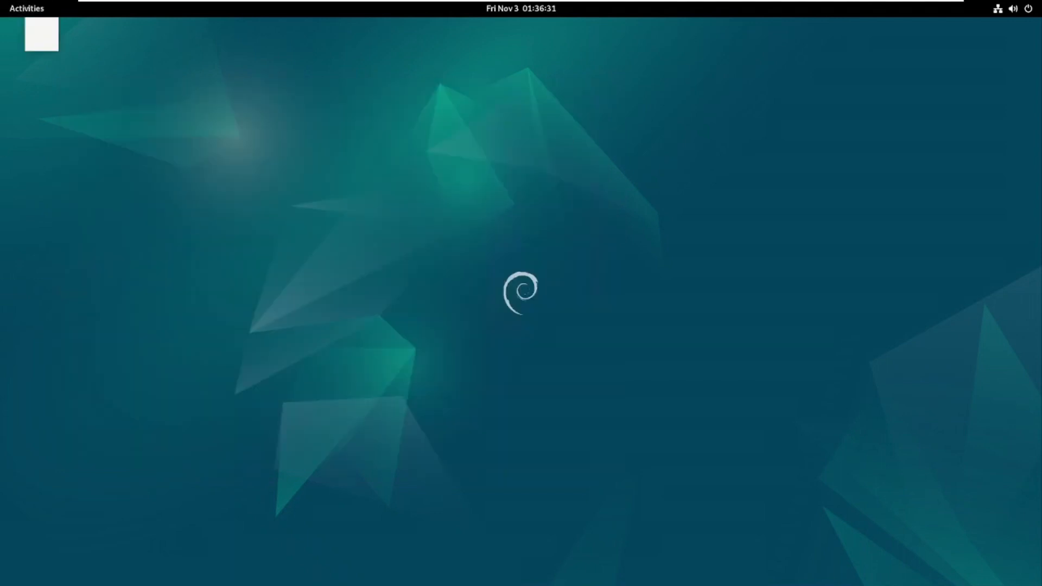
Launch the Logs viewer from the Utilities group in Show Applications.
click(24, 8)
click(658, 553)
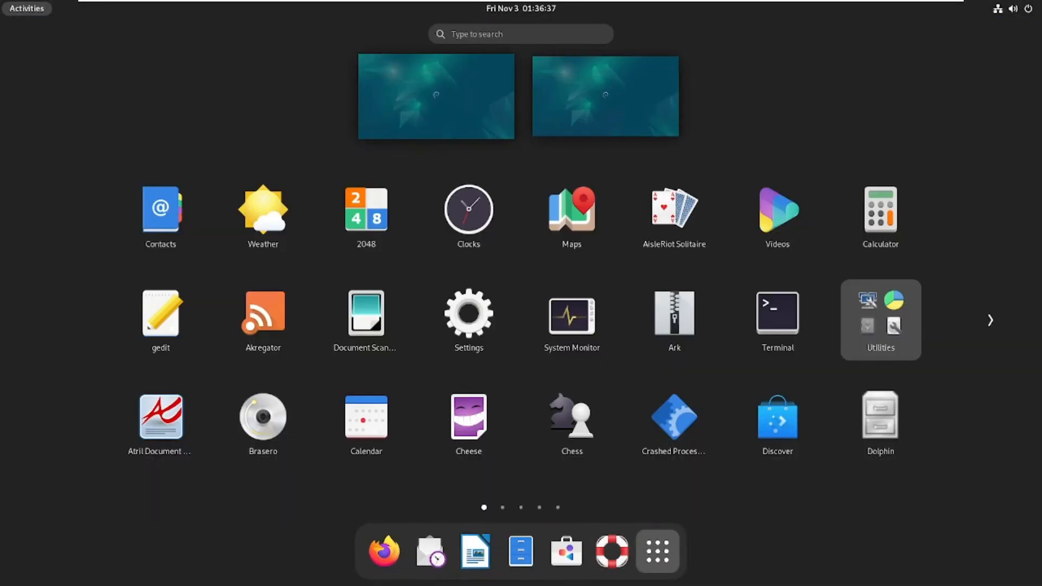
click(874, 342)
scroll(588, 388, down, 1)
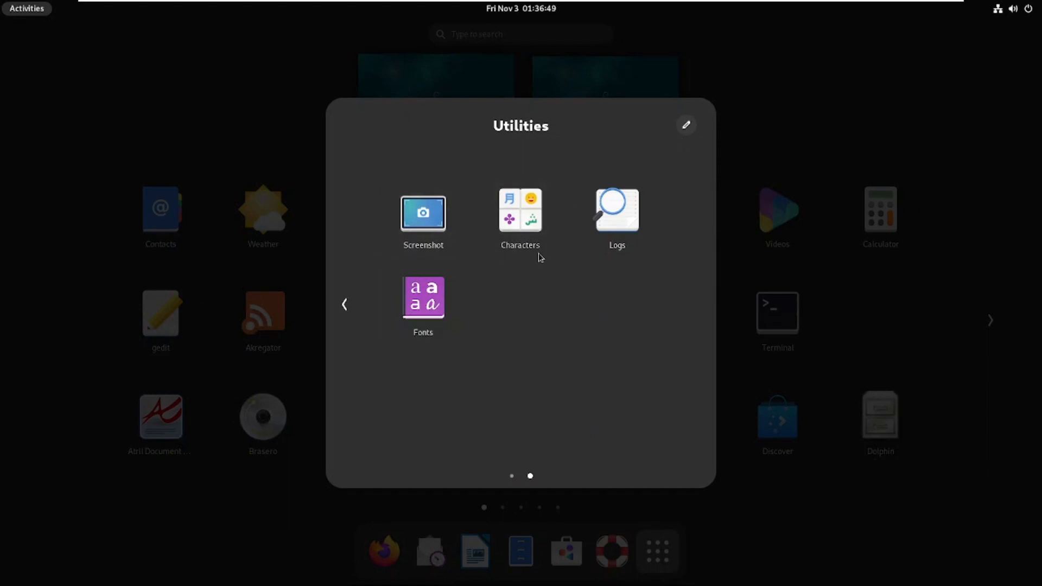
click(607, 233)
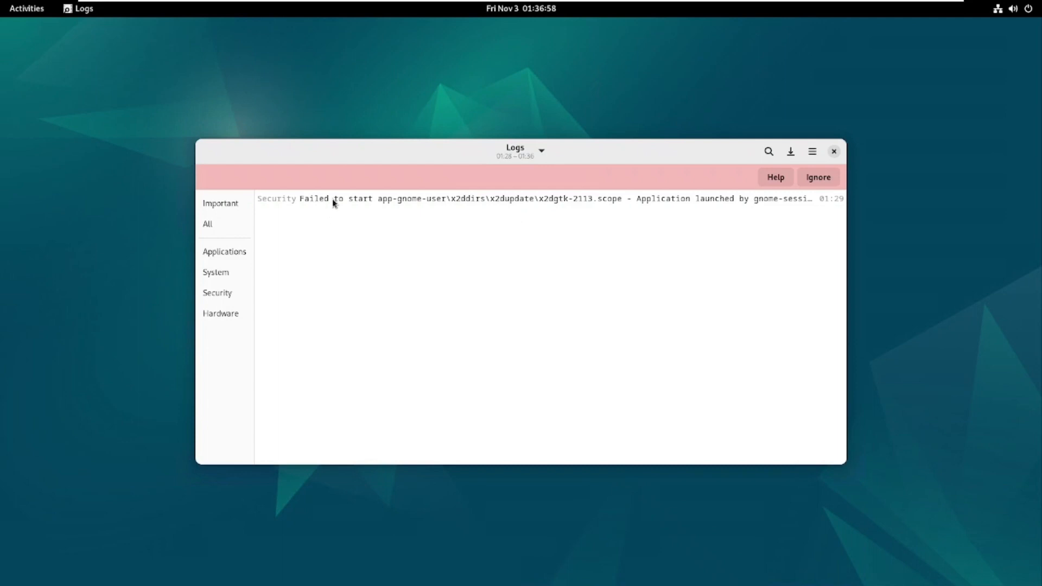
Maximize Logs and browse All and Applications entries, including the Tweaks startup entry.
click(332, 199)
click(214, 223)
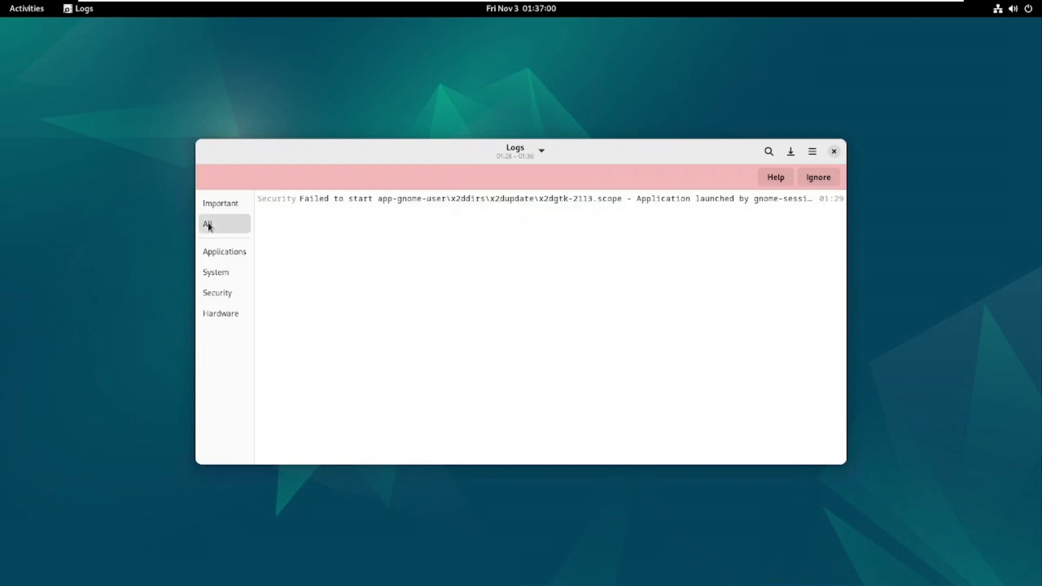
double_click(708, 160)
scroll(747, 157, down, 5)
click(29, 130)
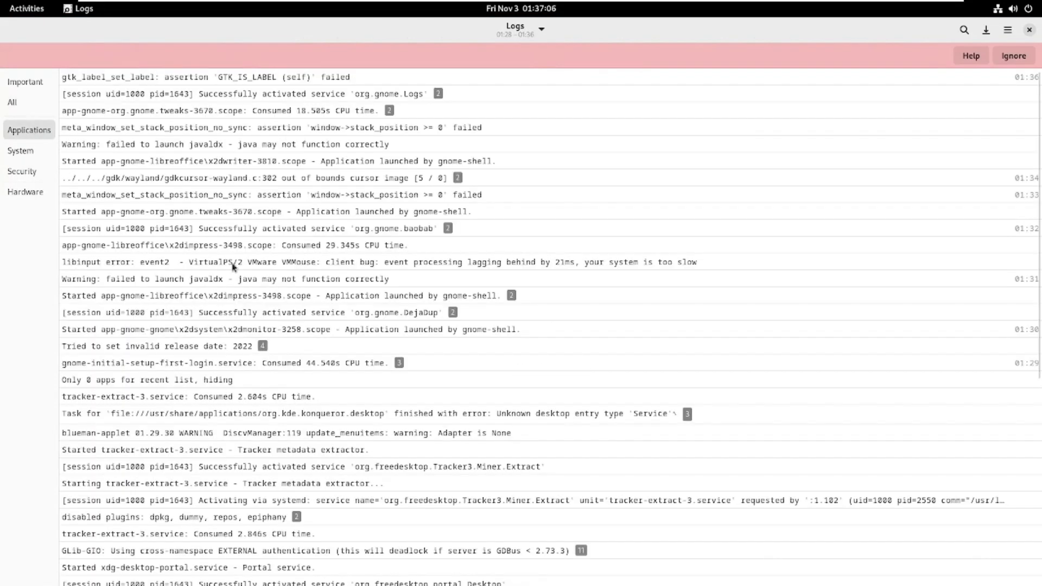
click(551, 211)
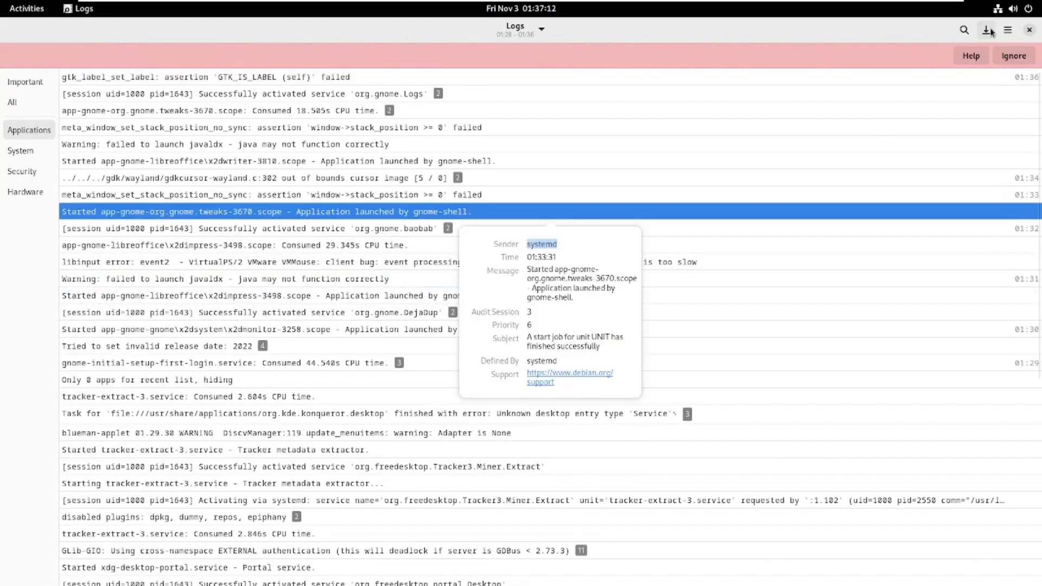
click(1008, 30)
Filter Logs to Important entries, close it, and return to the activities overview.
click(1008, 30)
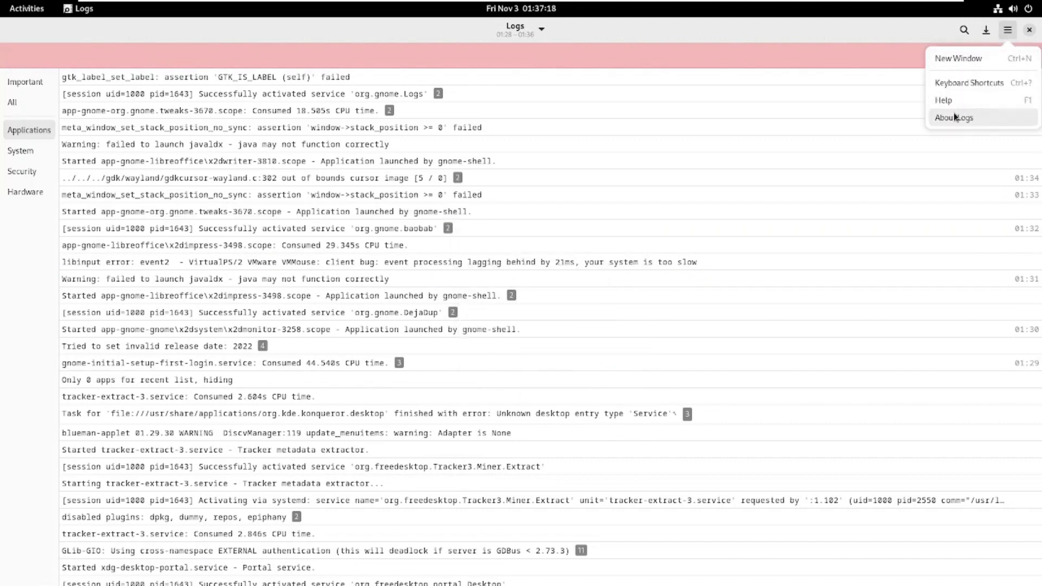
click(33, 81)
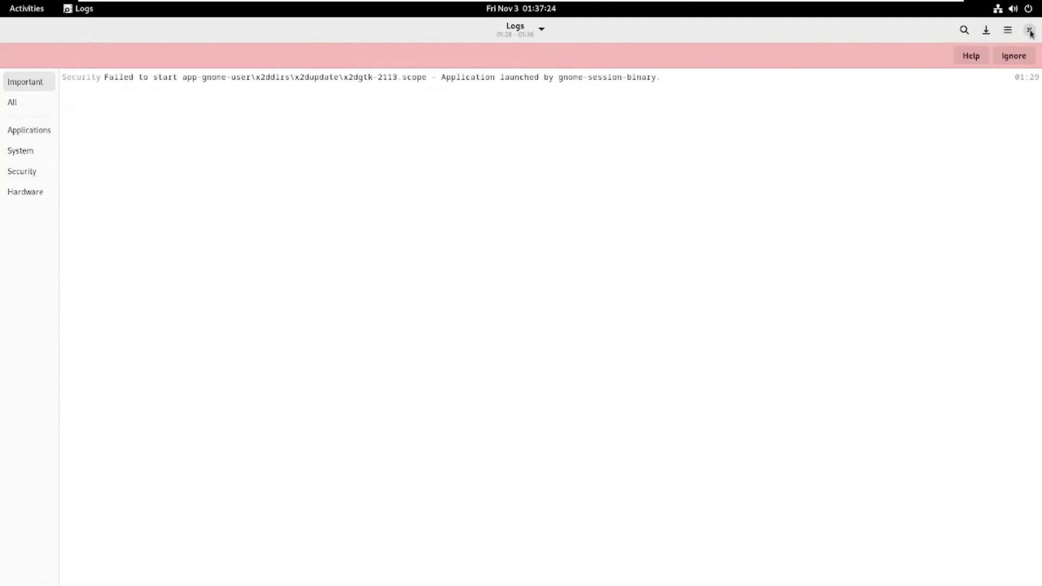
click(1030, 30)
click(11, 12)
Launch KDE Partition Manager from the app grid and authenticate with the administrator password.
click(658, 552)
click(990, 320)
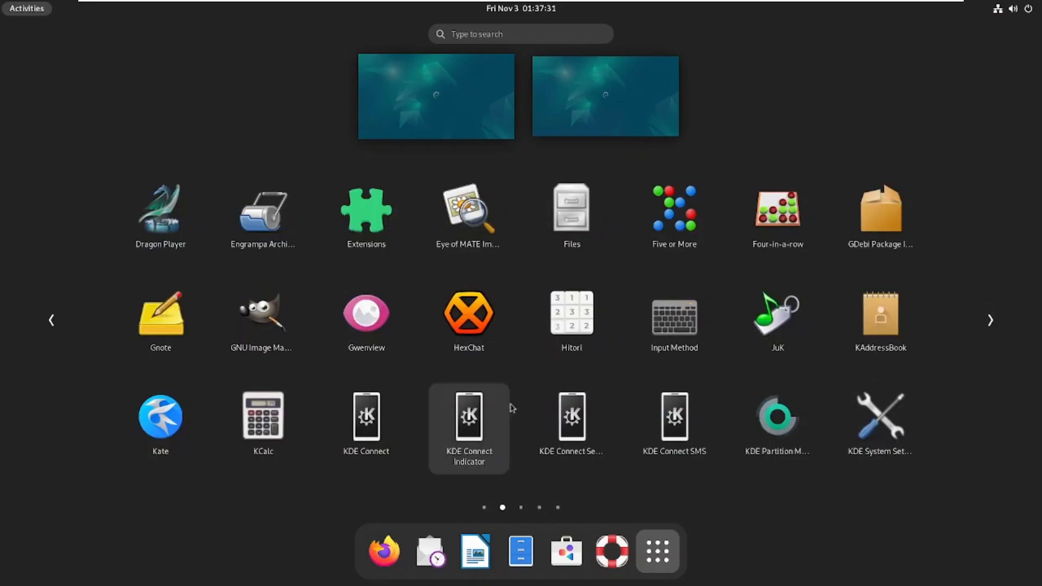
click(780, 419)
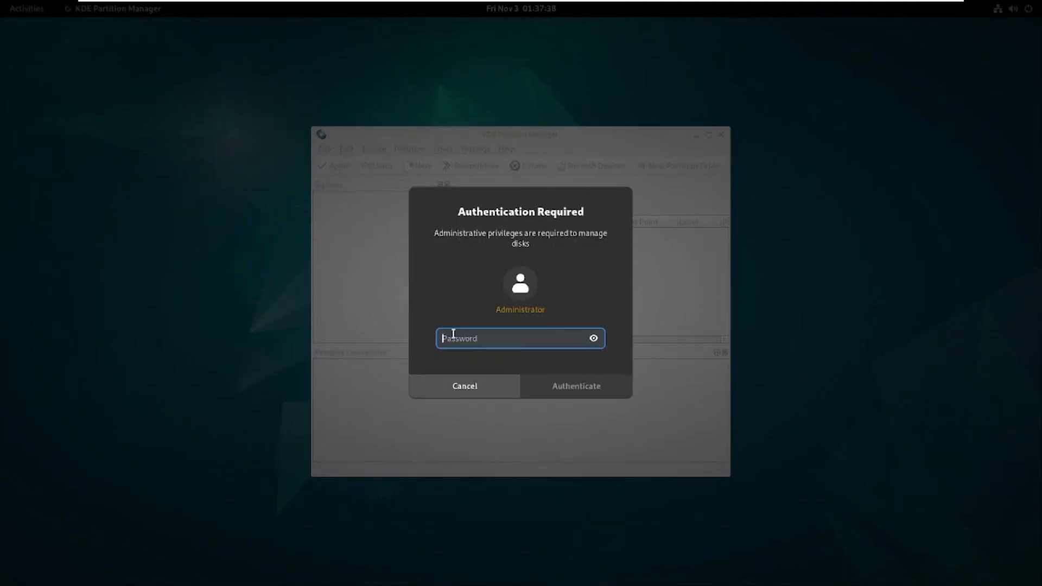
text(••••••)
key(Return)
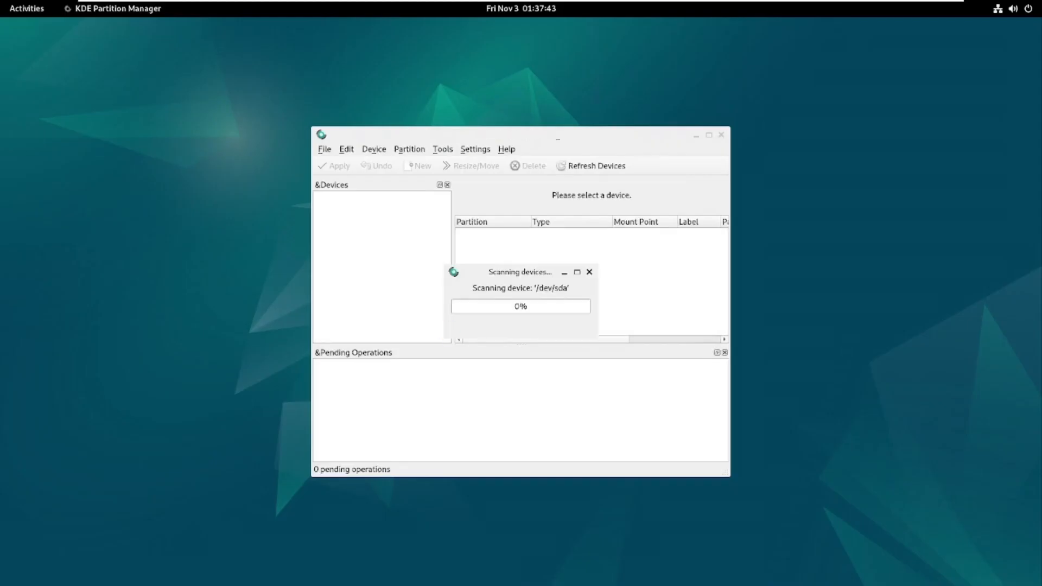
Inspect /dev/sda1's Resize/Move limits including Advanced settings, then cancel without changes.
click(709, 135)
click(631, 90)
right_click(630, 90)
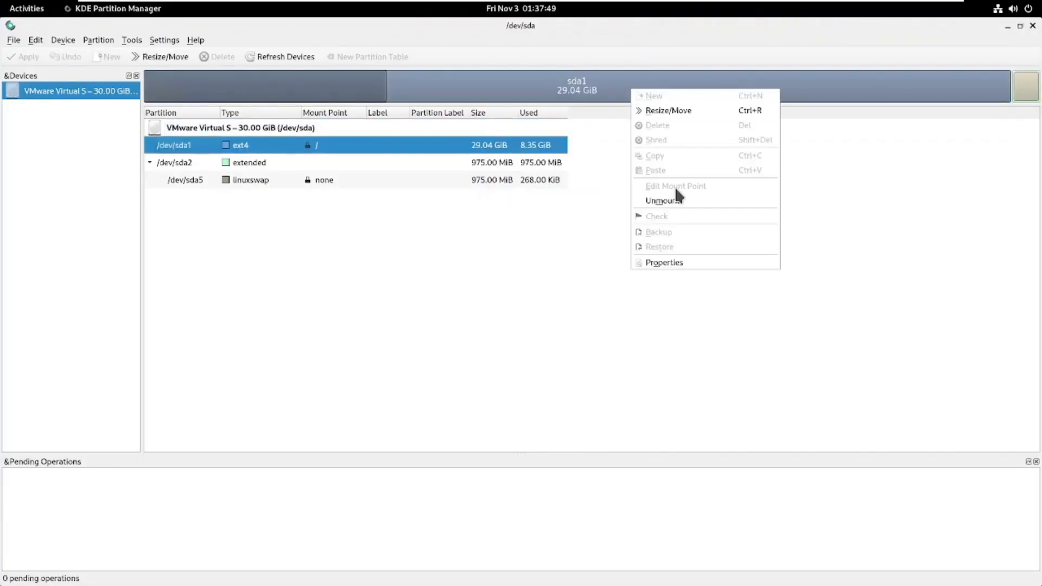
click(671, 111)
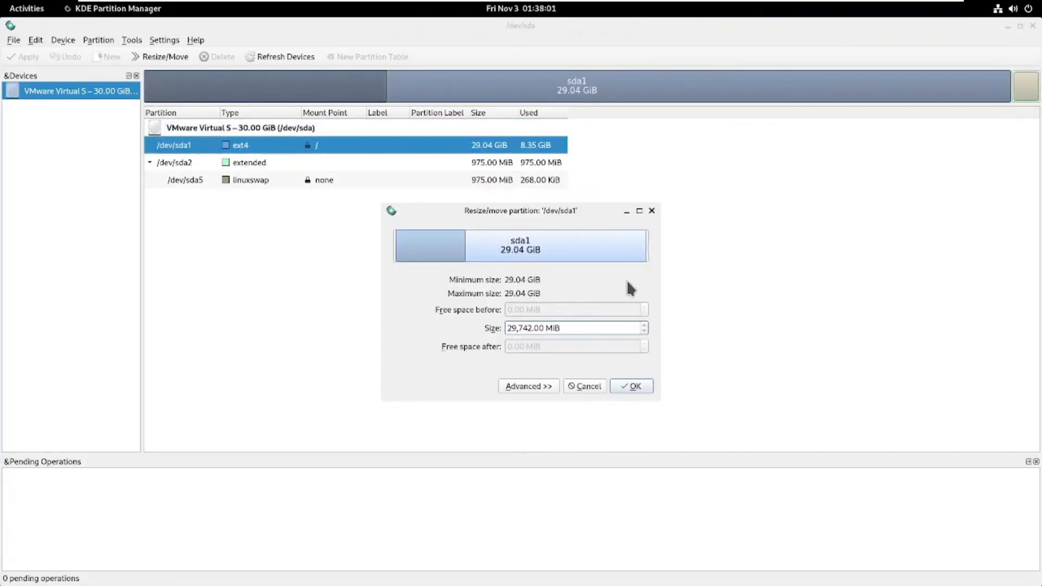
click(544, 387)
click(579, 475)
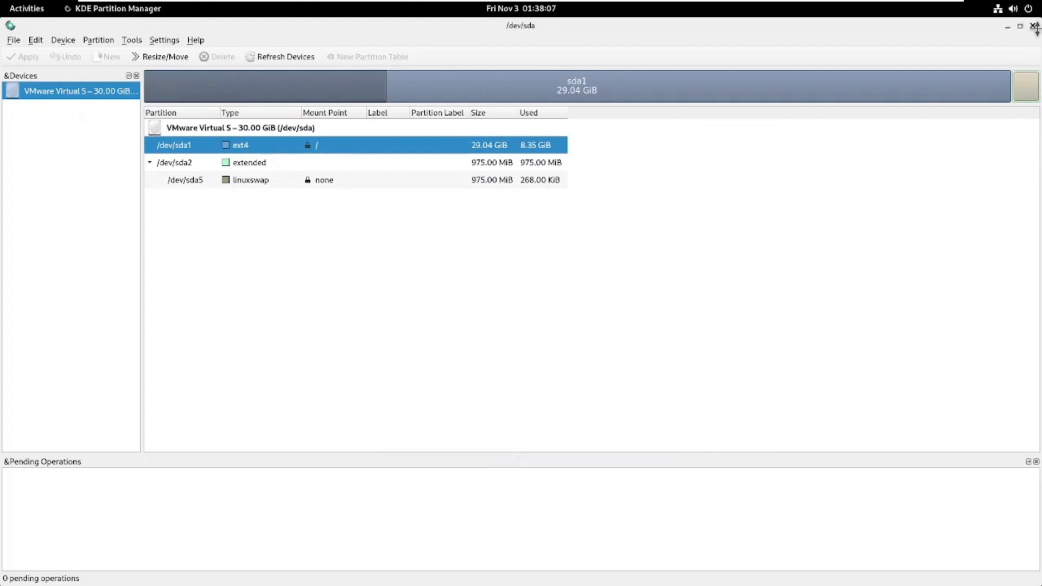
Close Partition Manager, page through the application grid, and launch GNOME Software.
click(1033, 26)
click(15, 13)
click(658, 545)
click(989, 321)
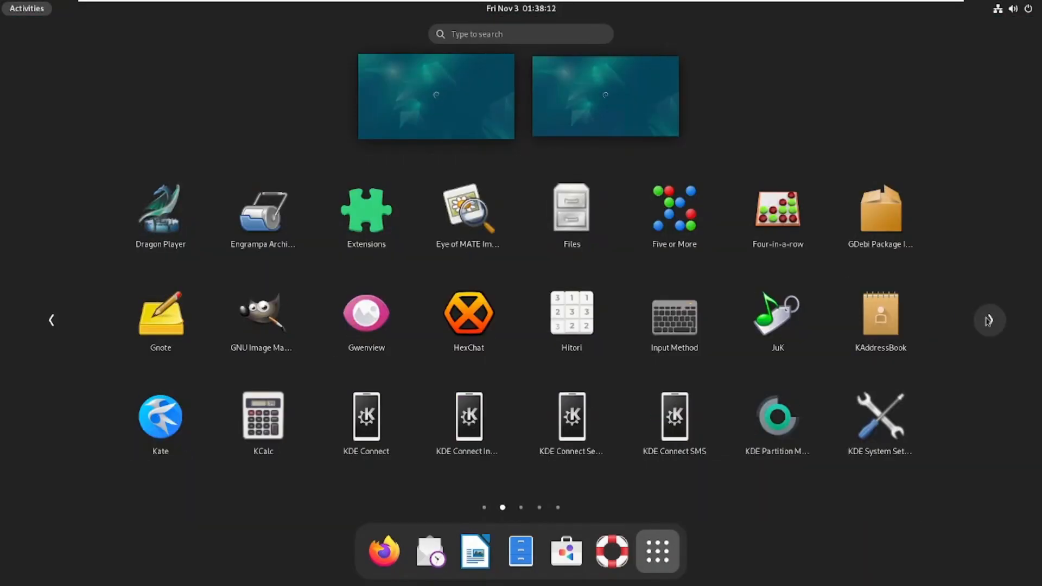
click(989, 321)
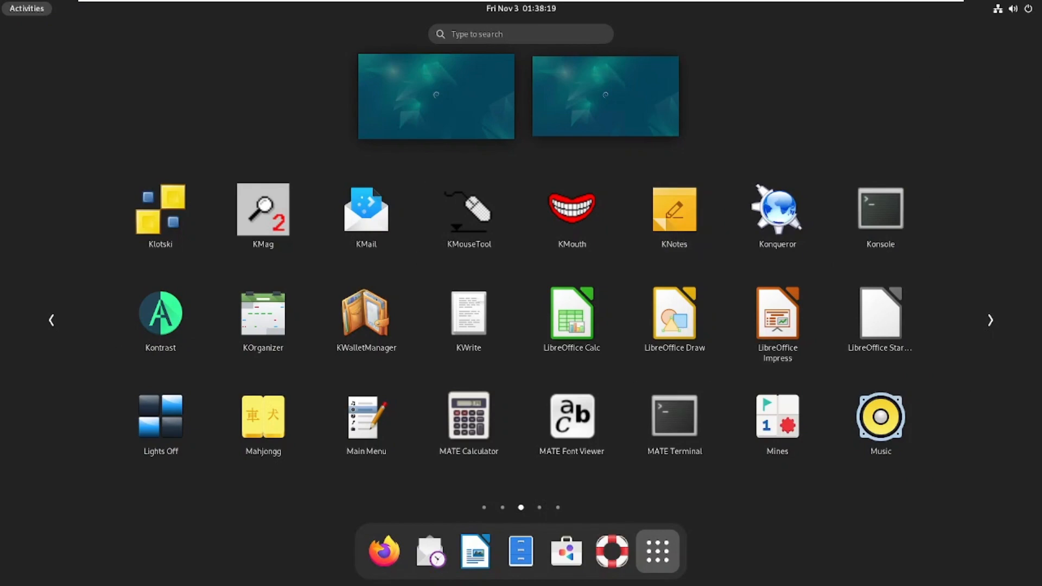
click(991, 321)
click(990, 322)
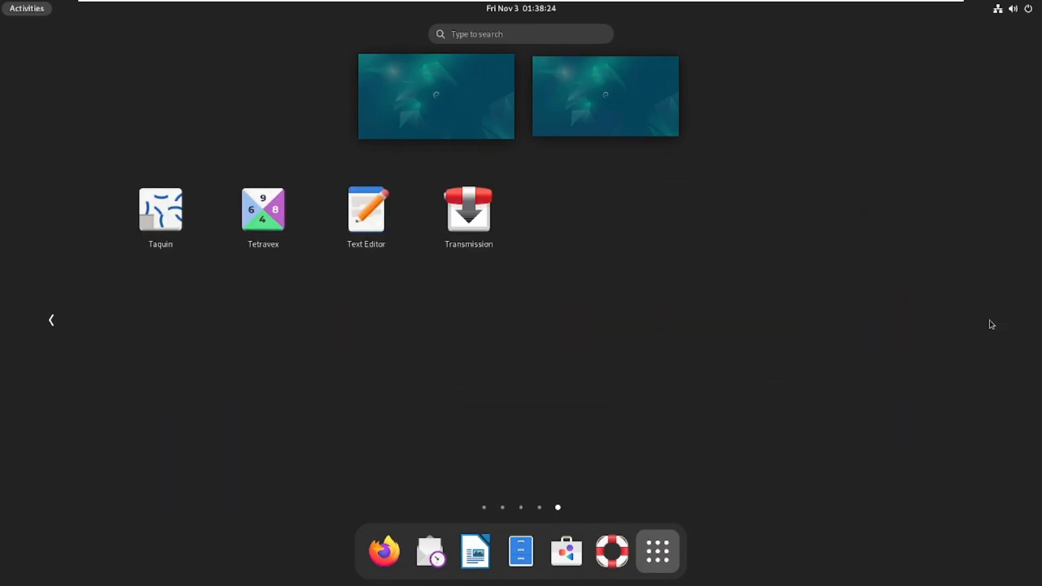
click(566, 551)
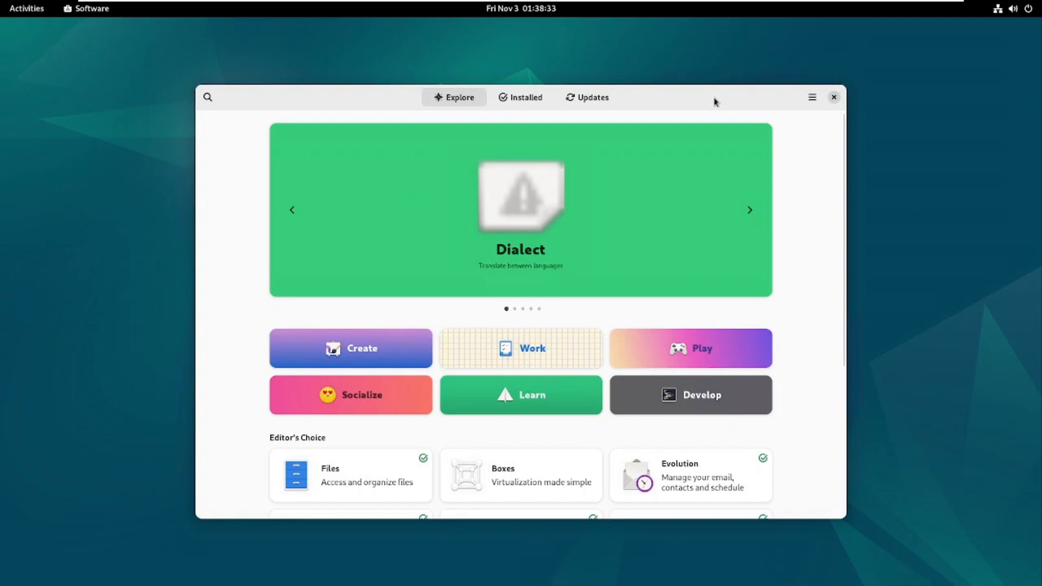
Maximize Software, browse the Create category and Explore, close it, and open Quick Settings.
double_click(714, 102)
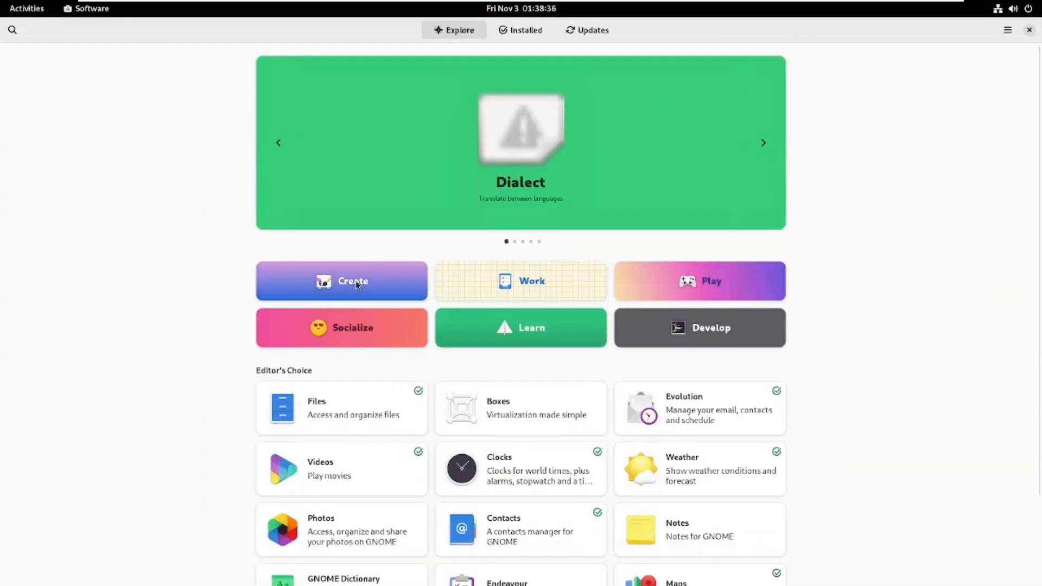
click(357, 287)
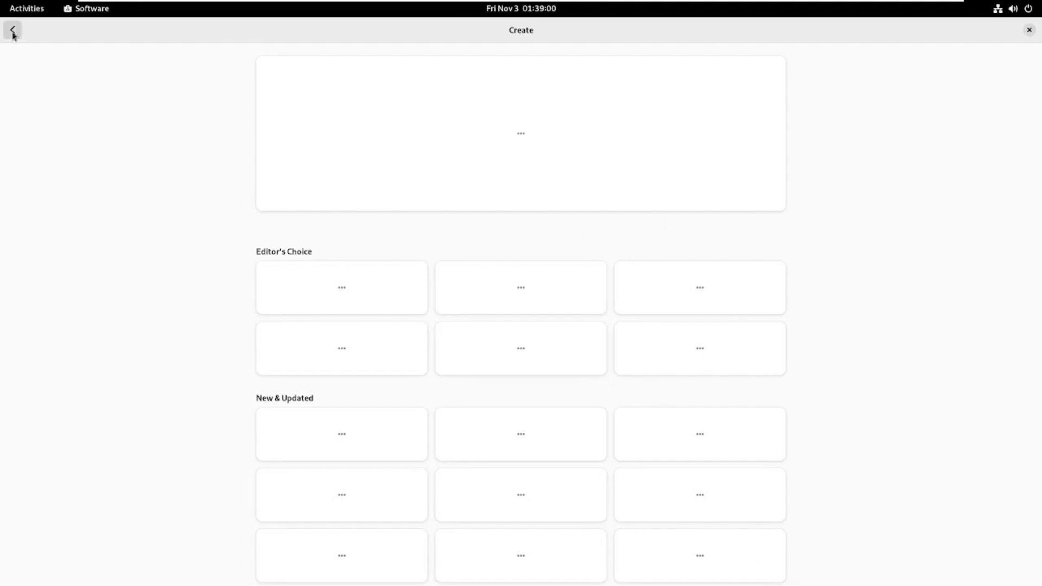
click(13, 31)
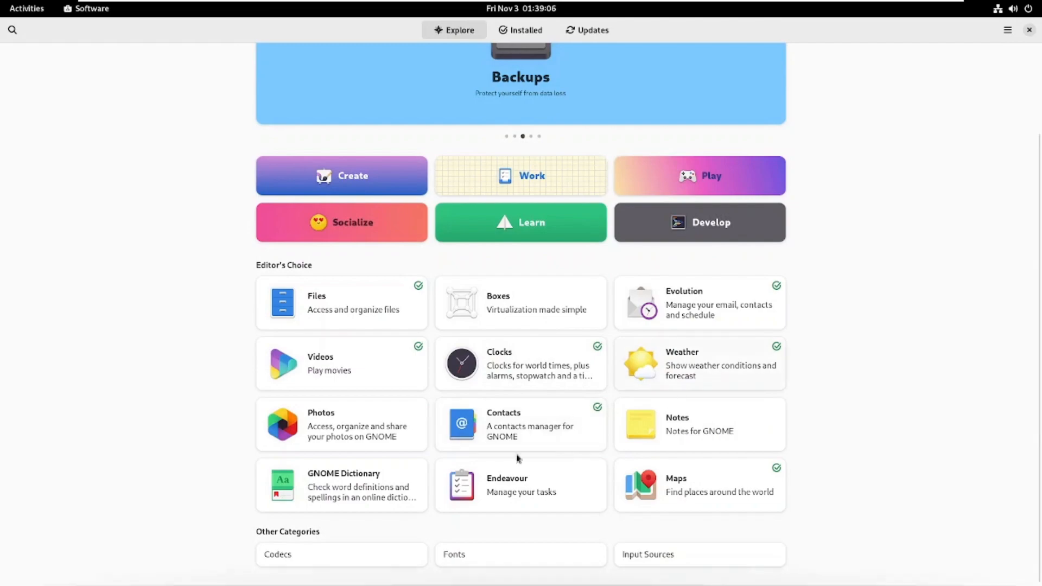
click(1029, 29)
click(1013, 8)
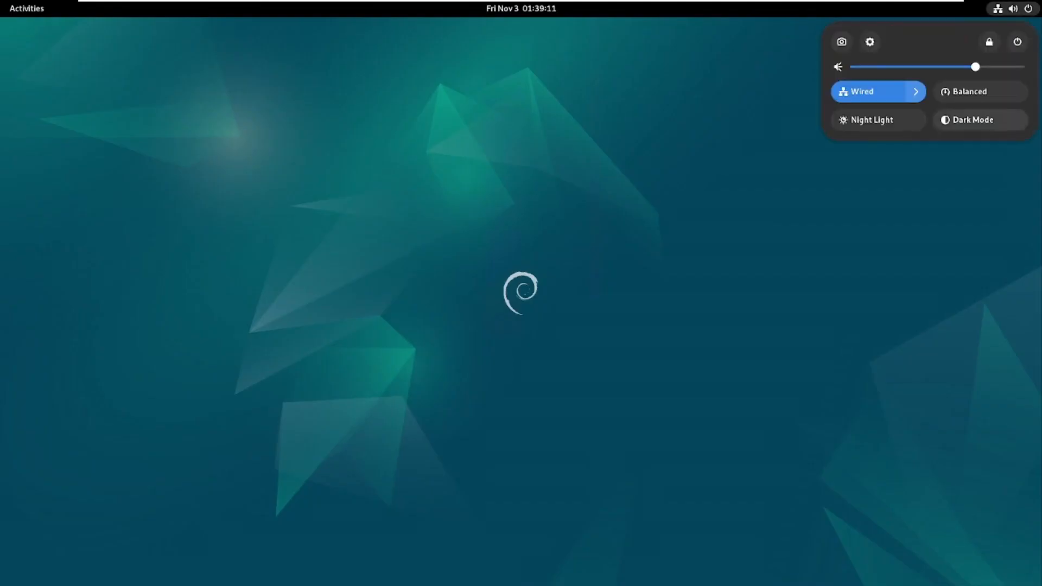
Open Settings via the wired connection options and view the Network, Bluetooth and Notifications pages.
click(916, 91)
click(870, 42)
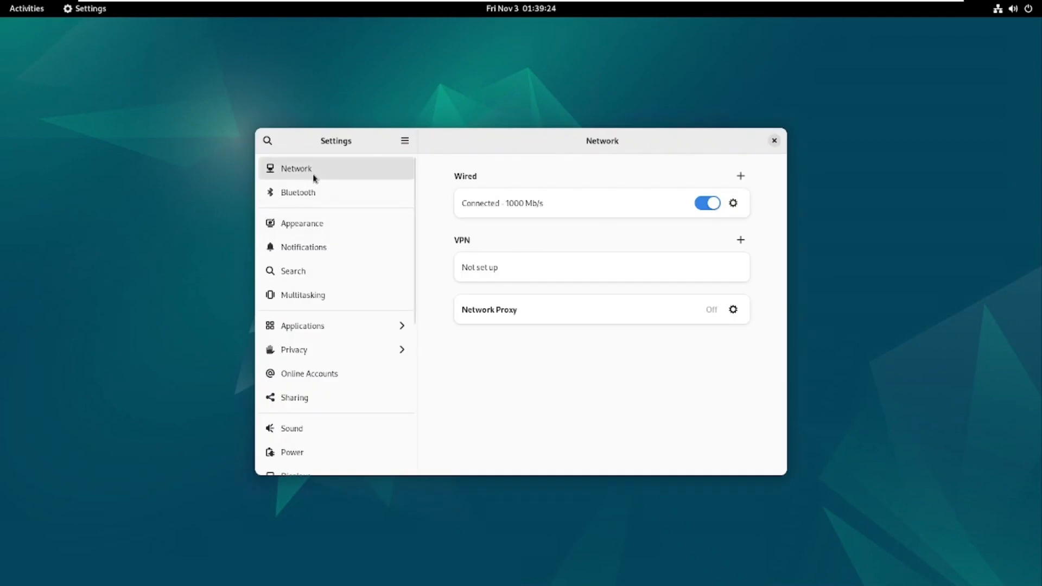
click(310, 202)
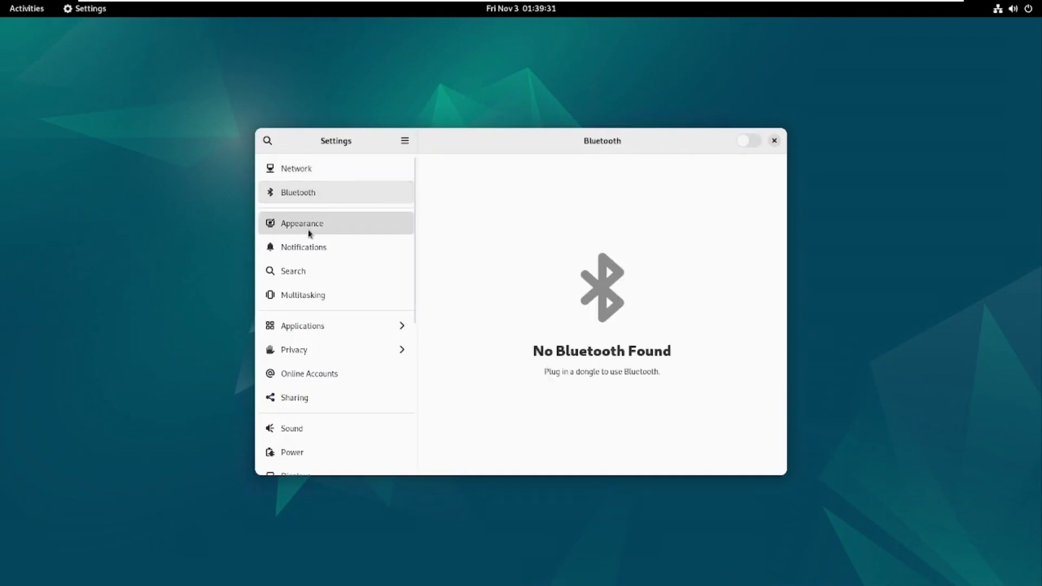
click(318, 254)
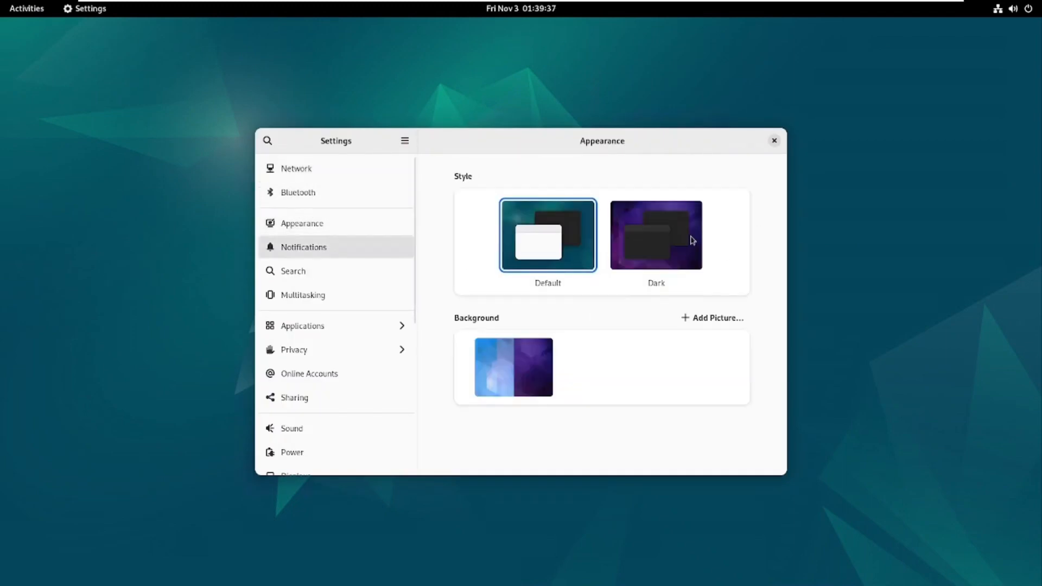
In Appearance, choose the Dark style and the red wavy background.
click(324, 225)
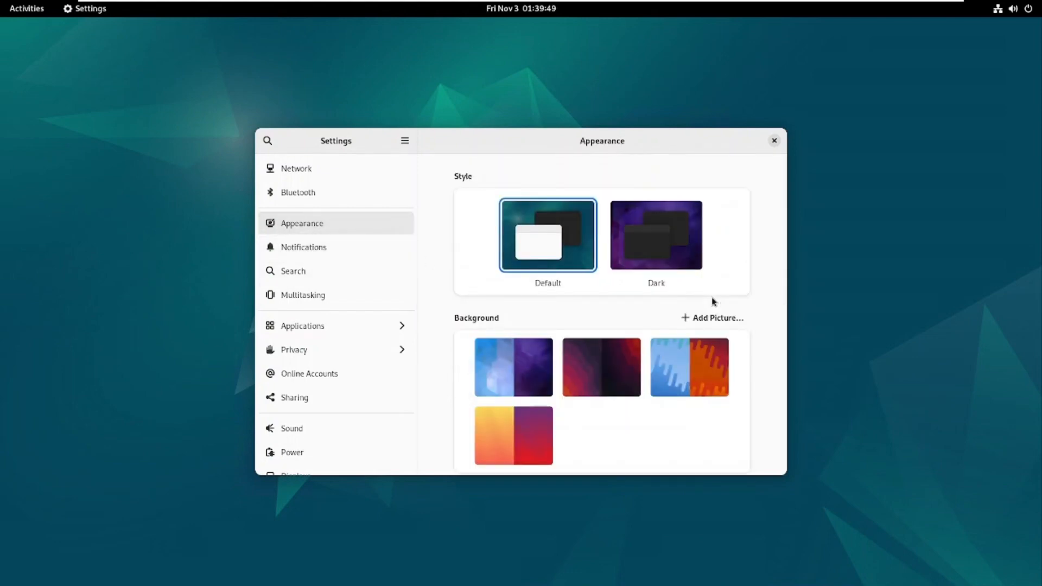
click(666, 255)
scroll(667, 255, down, 3)
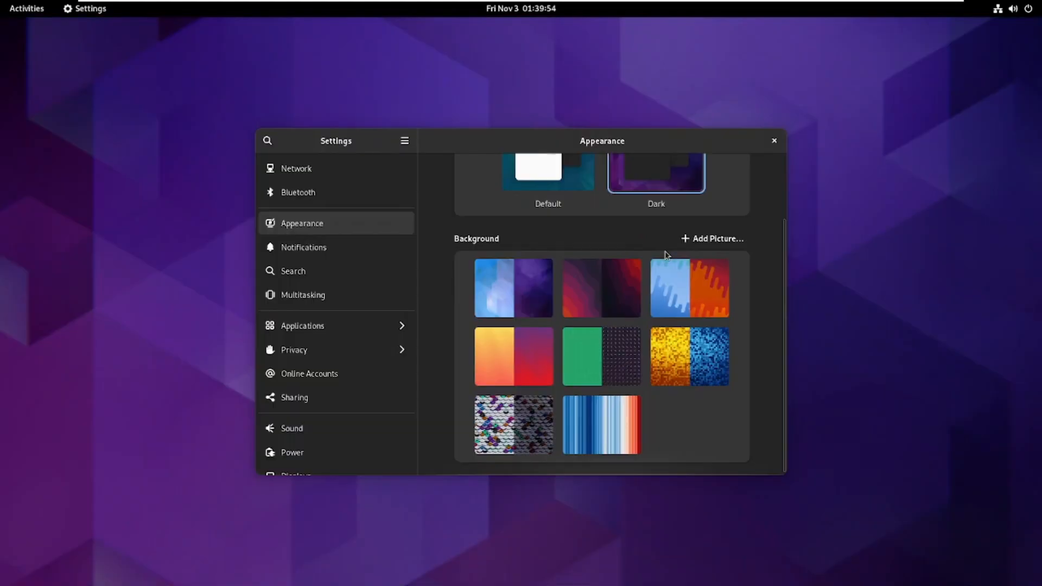
click(586, 308)
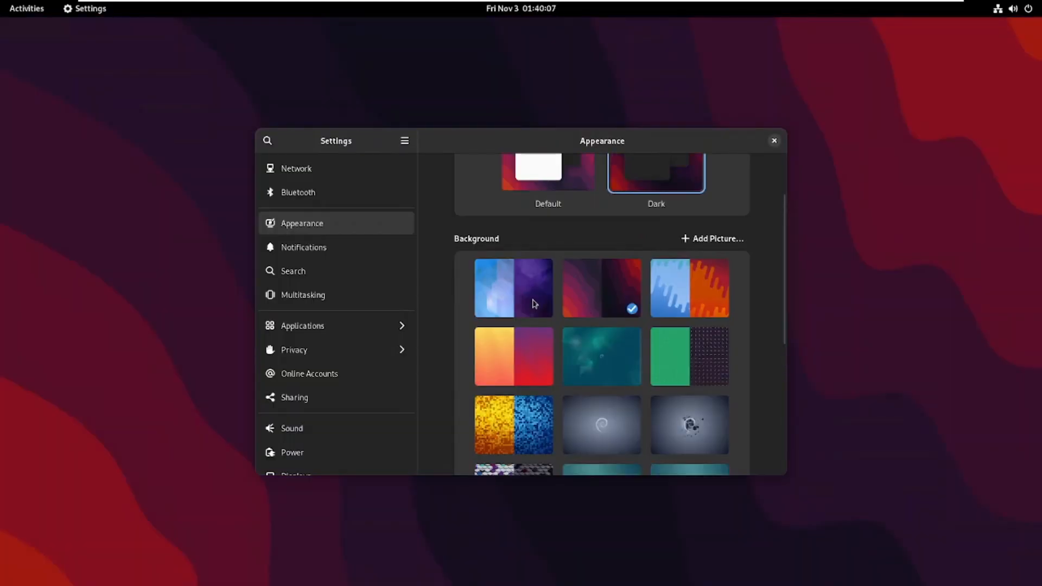
scroll(548, 311, down, 5)
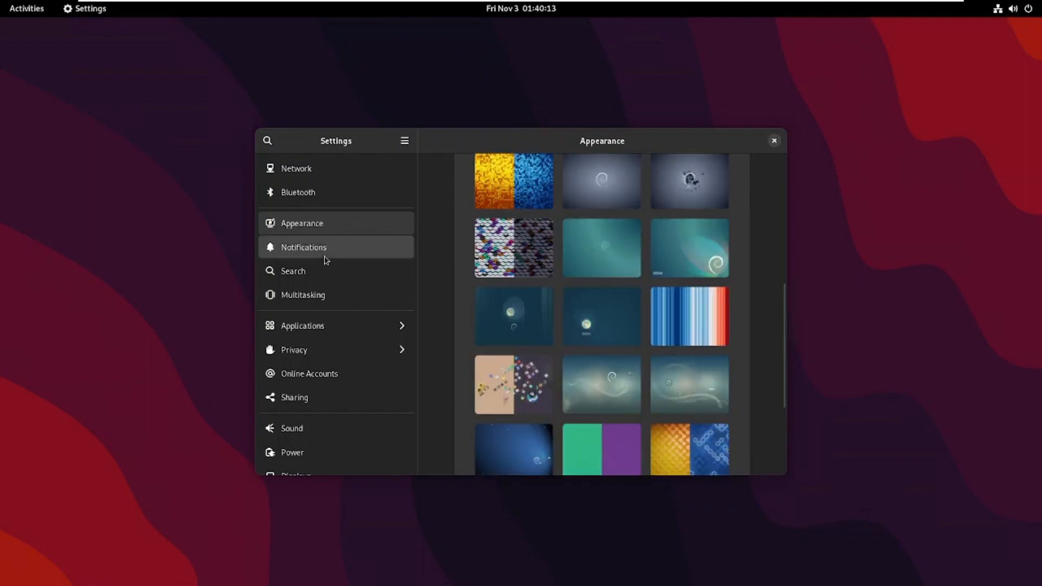
Look over Notifications and the per-application settings list, then close Settings.
click(324, 254)
scroll(560, 396, down, 4)
click(328, 331)
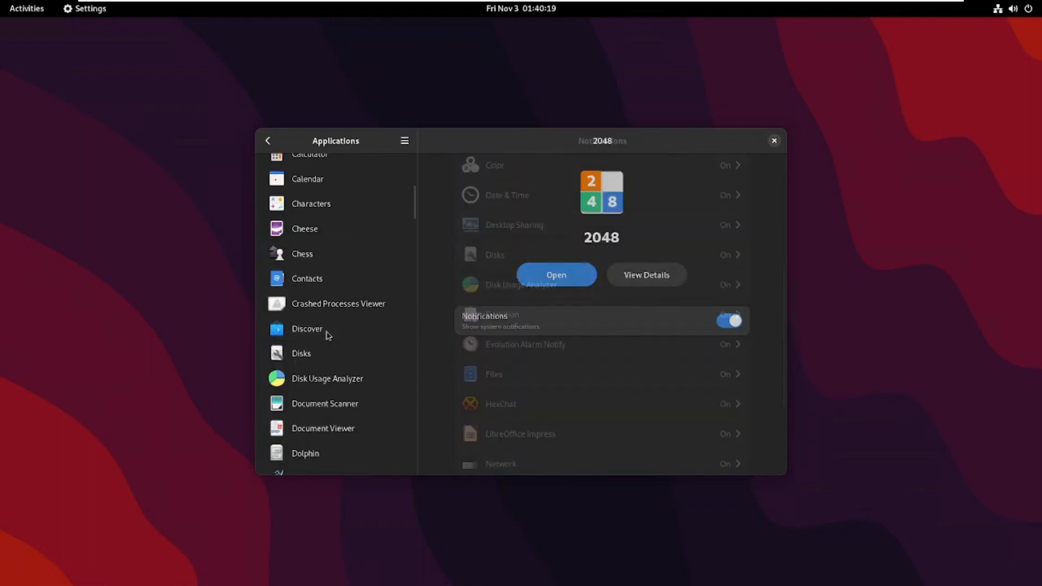
scroll(332, 325, down, 5)
click(774, 141)
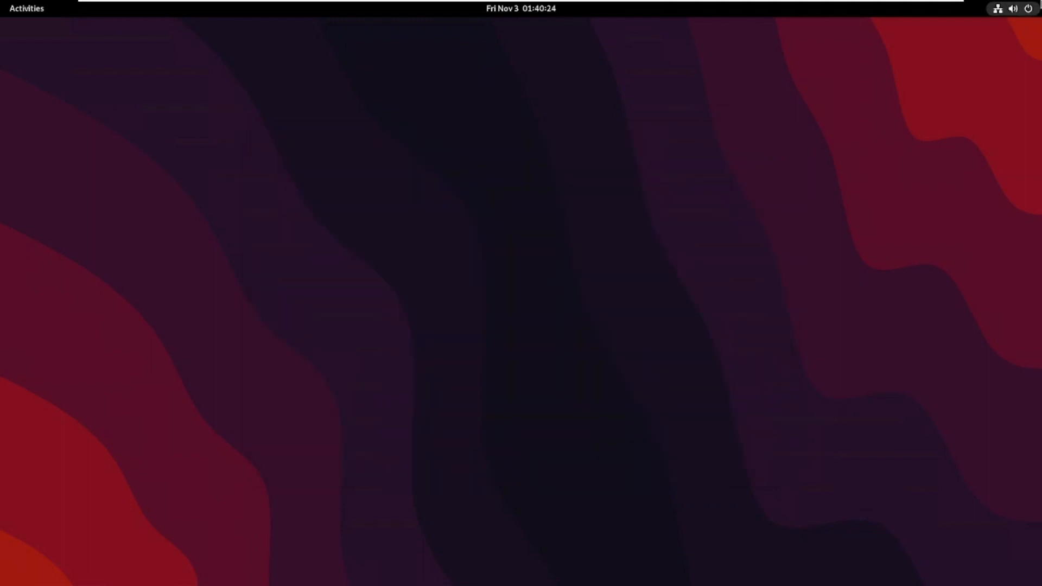
Log out of the GNOME session via Quick Settings > Power Off > Log Out.
click(1013, 8)
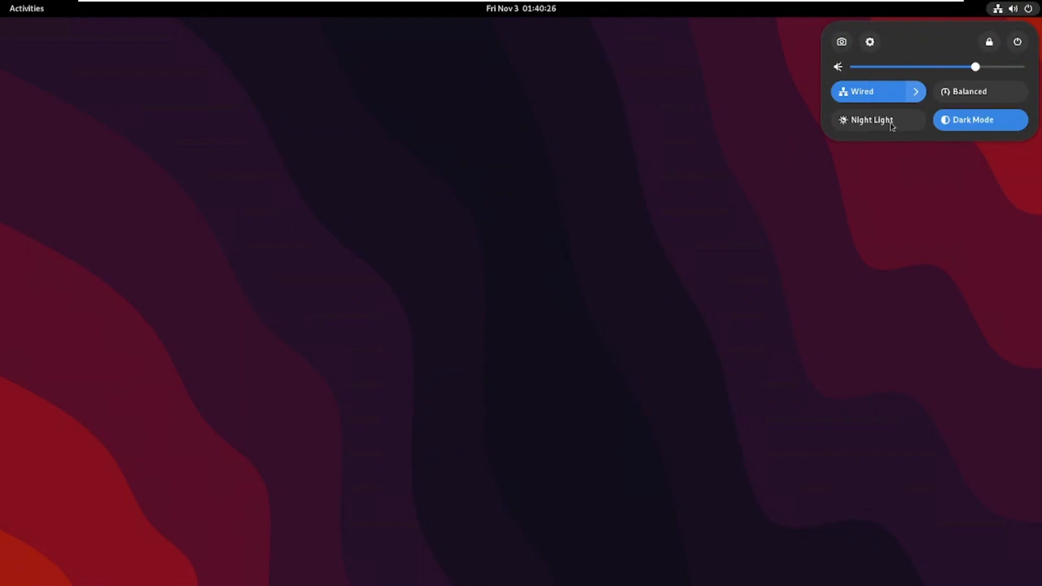
click(1018, 44)
click(895, 172)
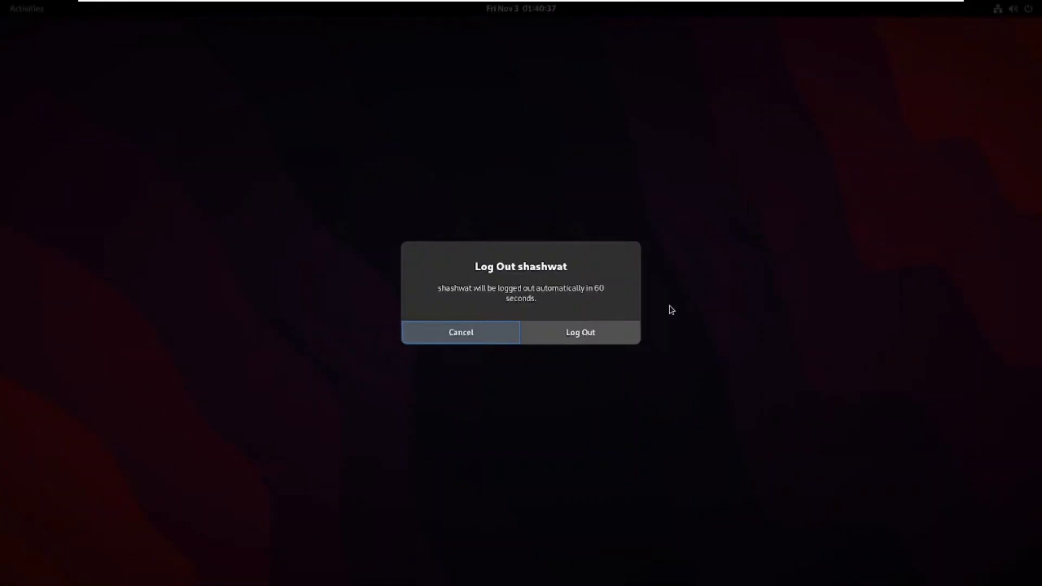
click(592, 332)
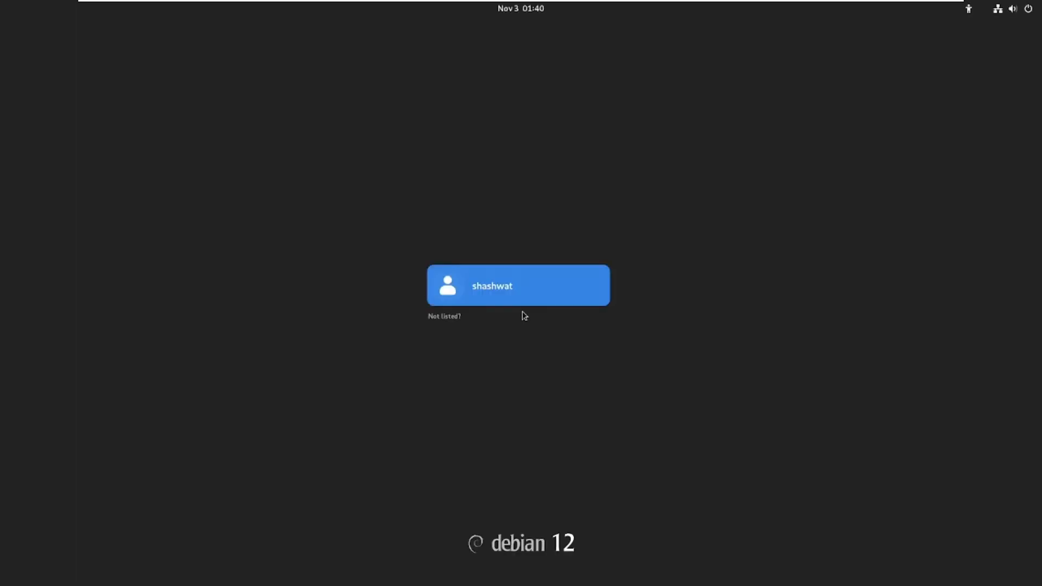
Sign back in at GDM choosing the Plasma (X11) session, and dismiss the IBus notification.
click(517, 292)
text(•••)
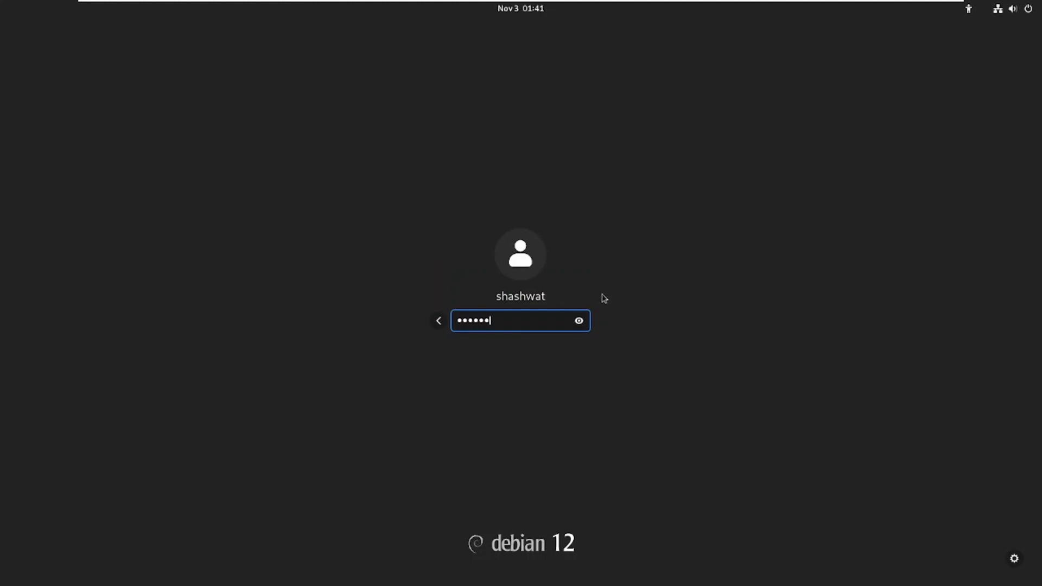
click(1014, 558)
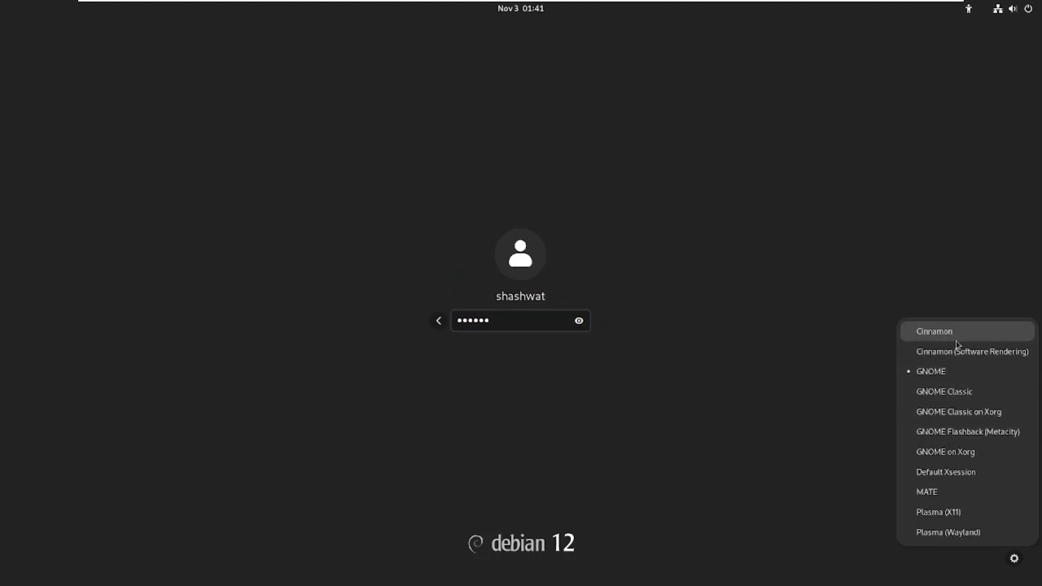
click(981, 517)
key(Return)
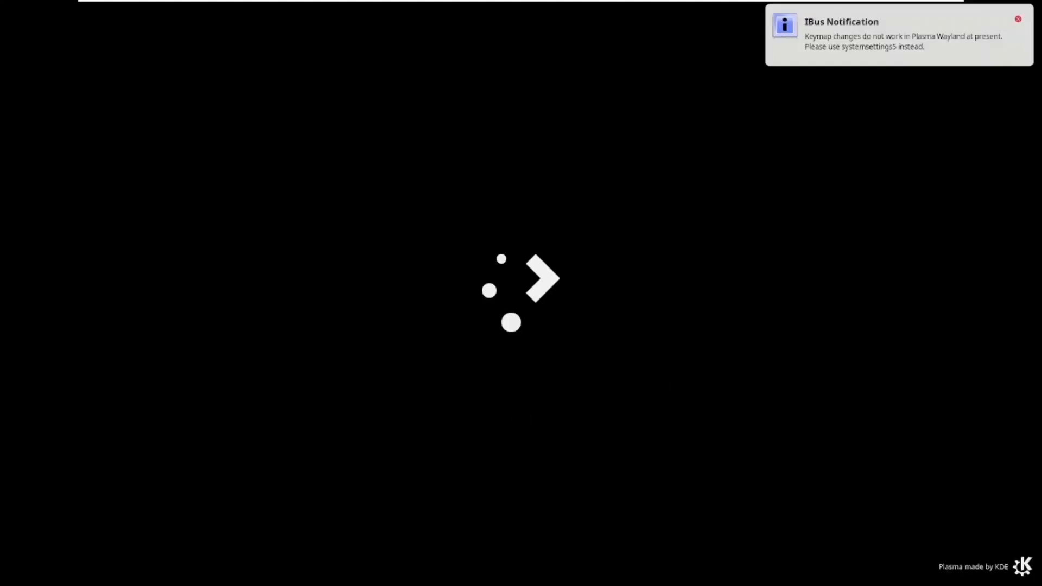
click(1019, 21)
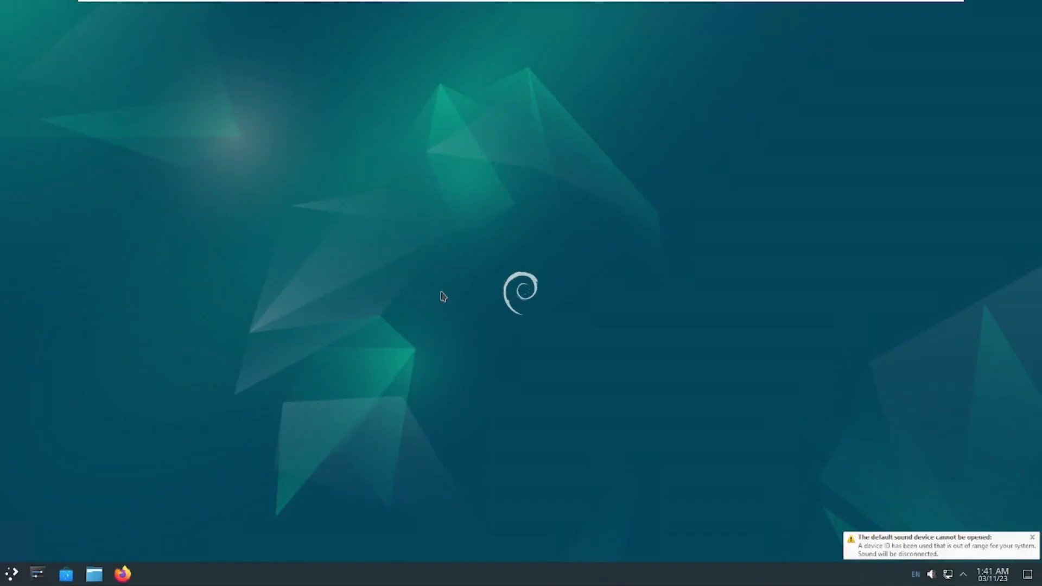
Dismiss the sound device warning, toggle Peek at Desktop, and show the calendar.
click(1030, 537)
click(1030, 577)
click(1030, 577)
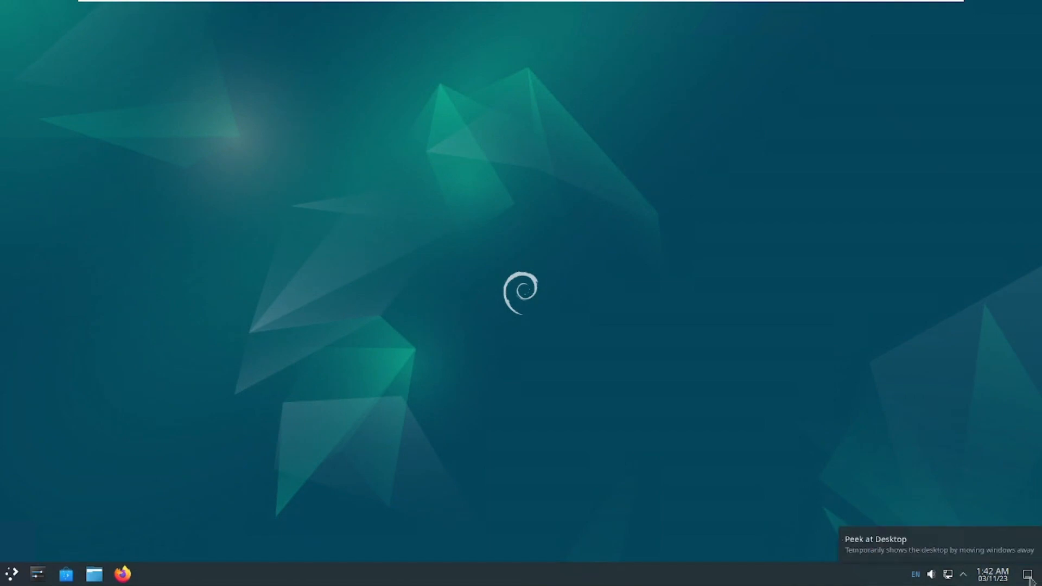
click(1026, 577)
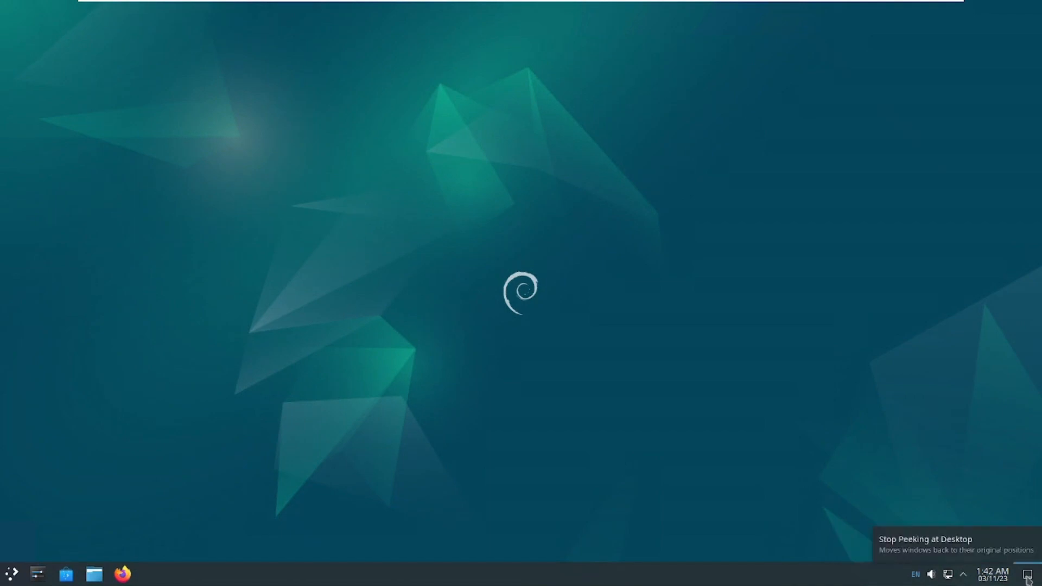
click(991, 575)
Check the status, network, volume and input method popups, keeping English (US).
click(964, 575)
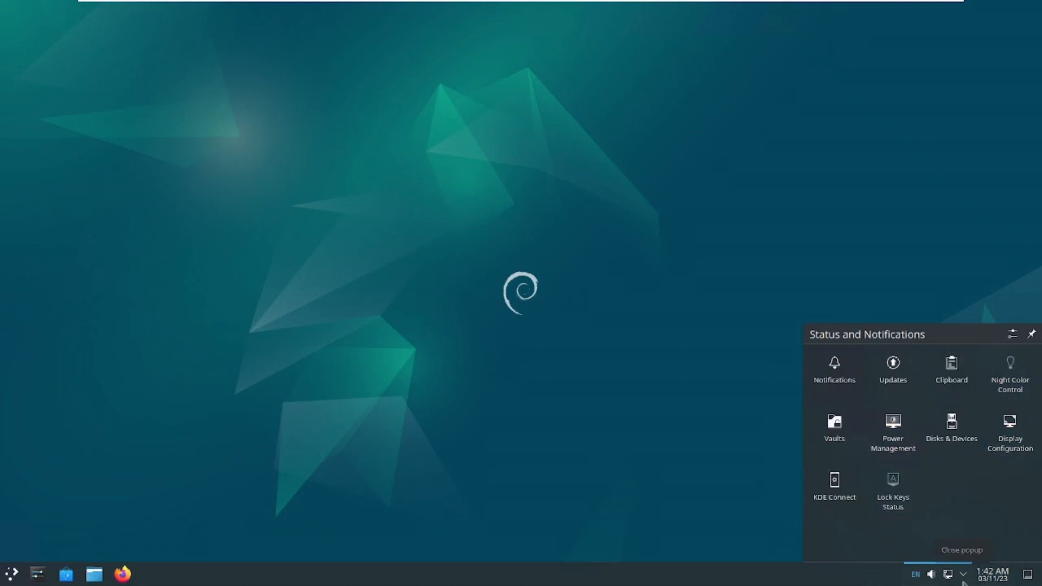
click(948, 579)
click(932, 579)
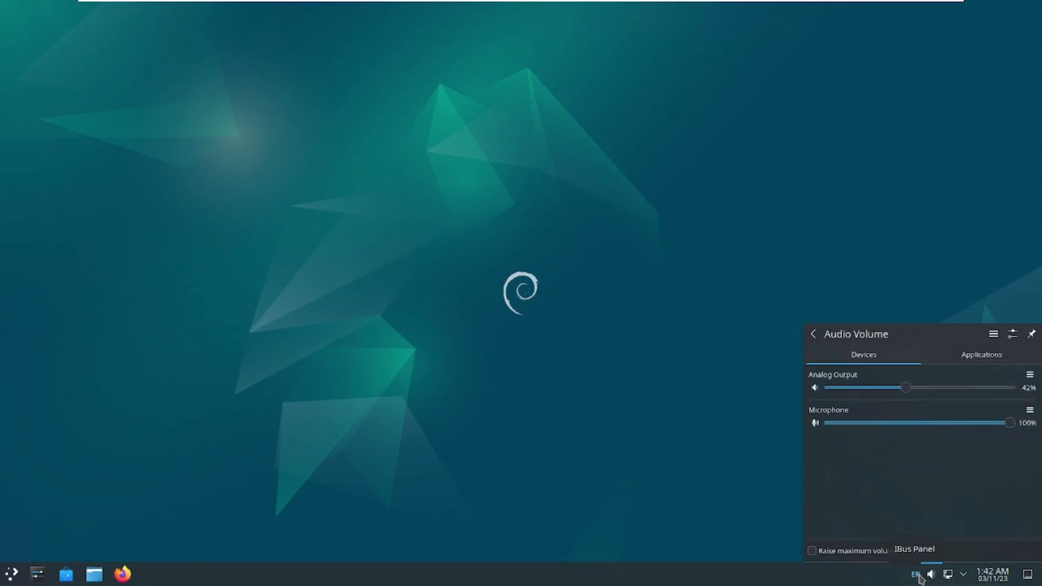
click(947, 425)
click(916, 576)
click(965, 554)
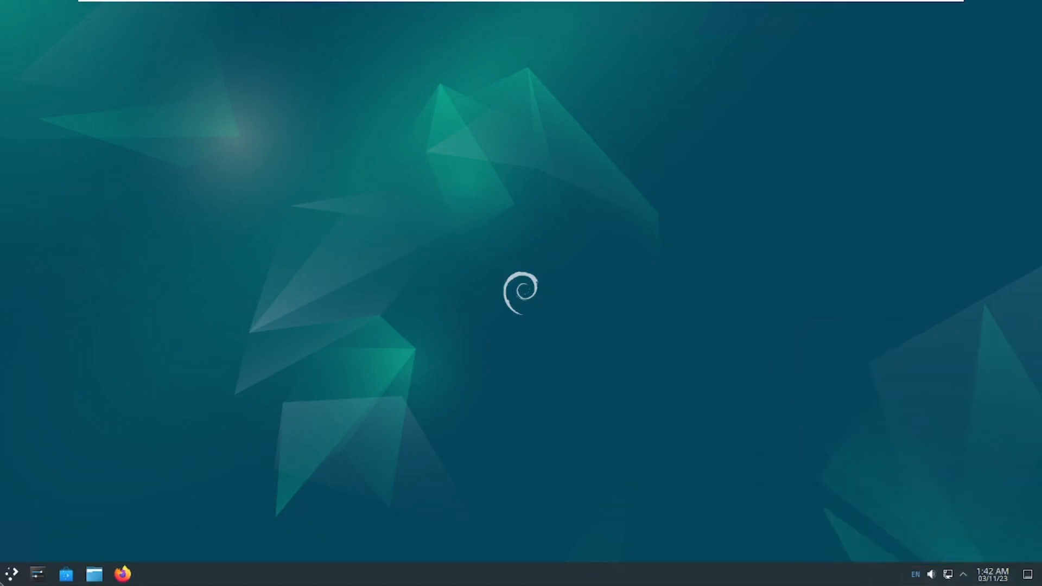
Browse the Plasma application launcher and request Shut Down from it.
click(13, 574)
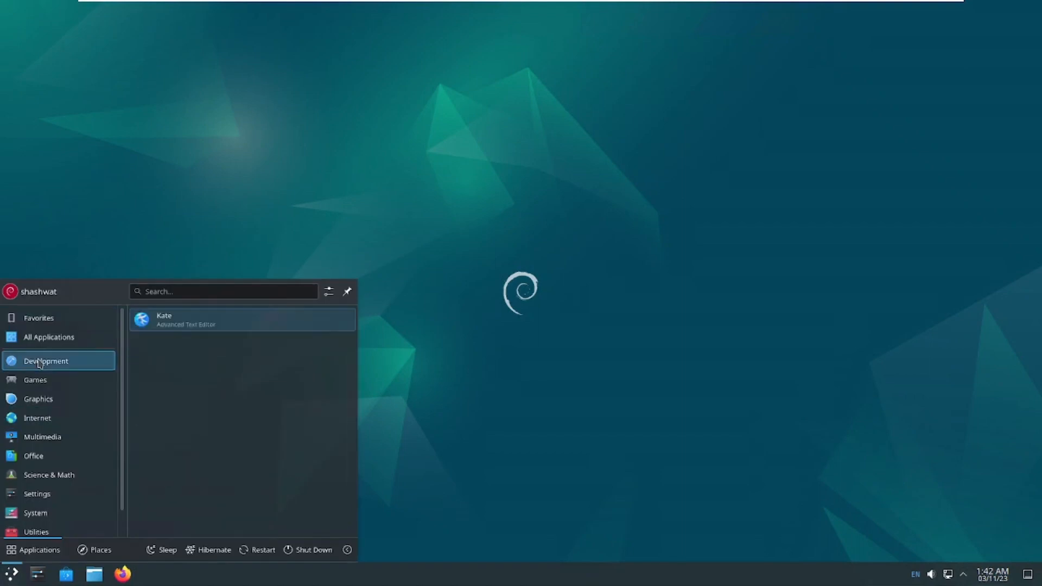
mouse_move(38, 399)
click(1017, 16)
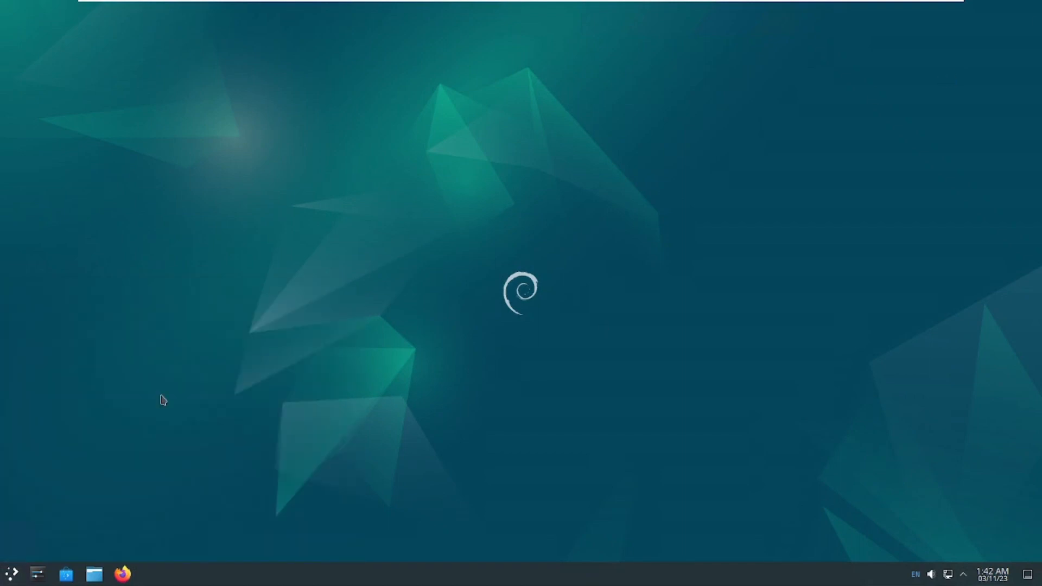
click(10, 579)
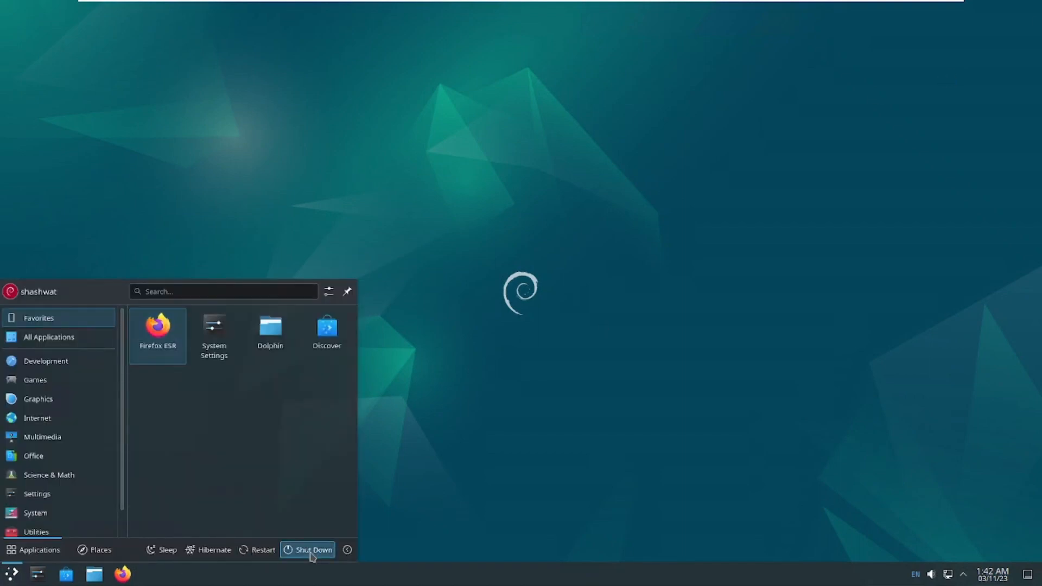
click(396, 365)
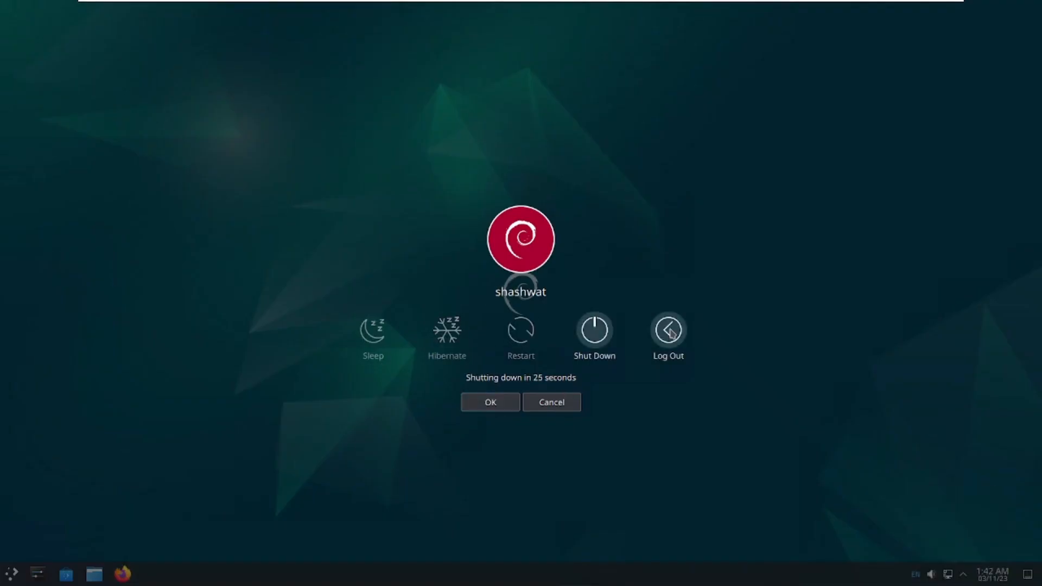
Log out of Plasma, then sign in at GDM with the password, choosing the MATE session.
click(644, 344)
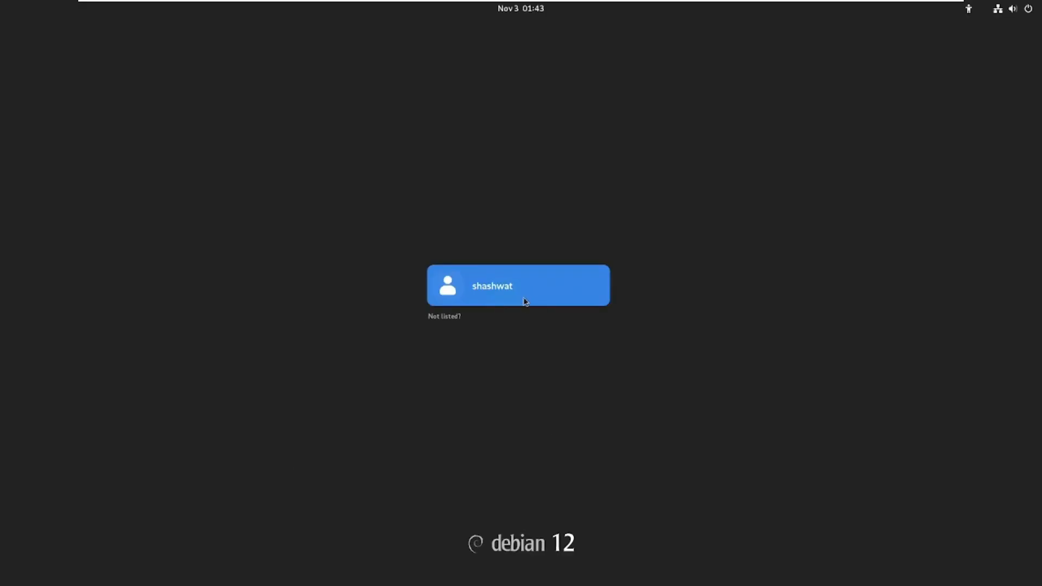
click(523, 298)
text(******)
click(1015, 559)
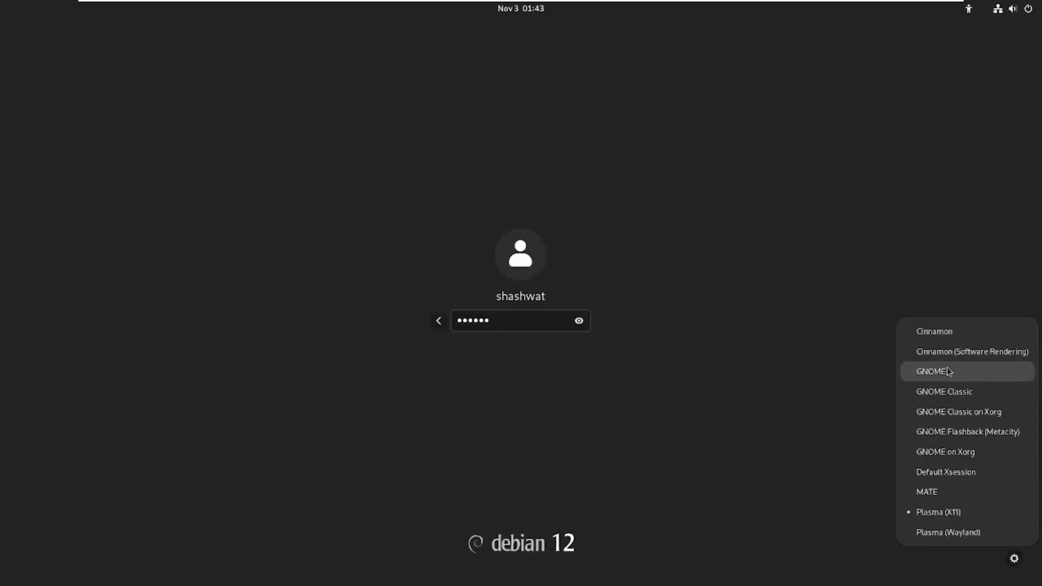
click(937, 492)
key(Return)
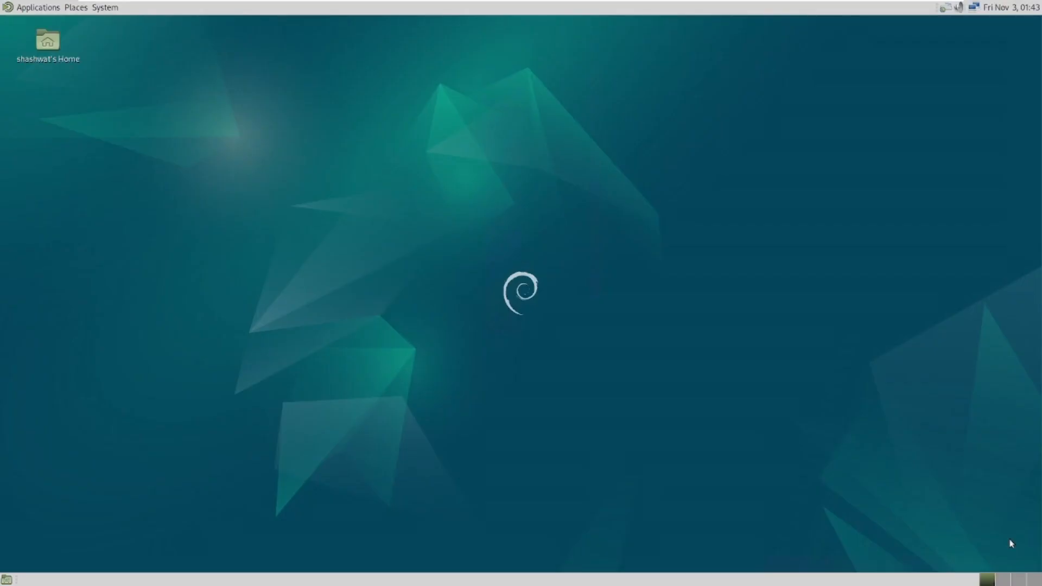
Check the MATE clock calendar, network menu and Applications menu.
click(1014, 8)
click(947, 9)
key(Escape)
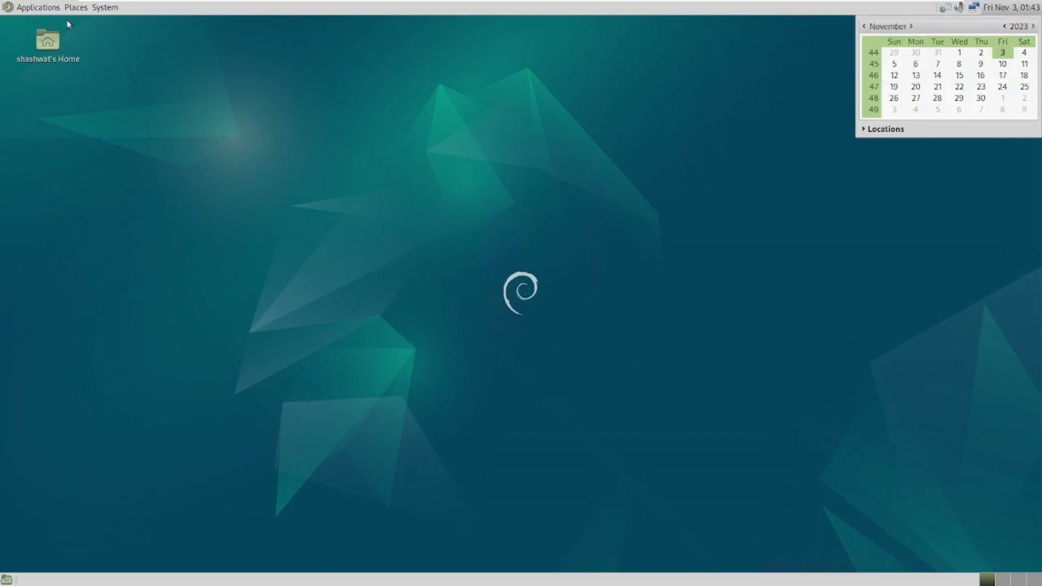
click(38, 7)
mouse_move(39, 27)
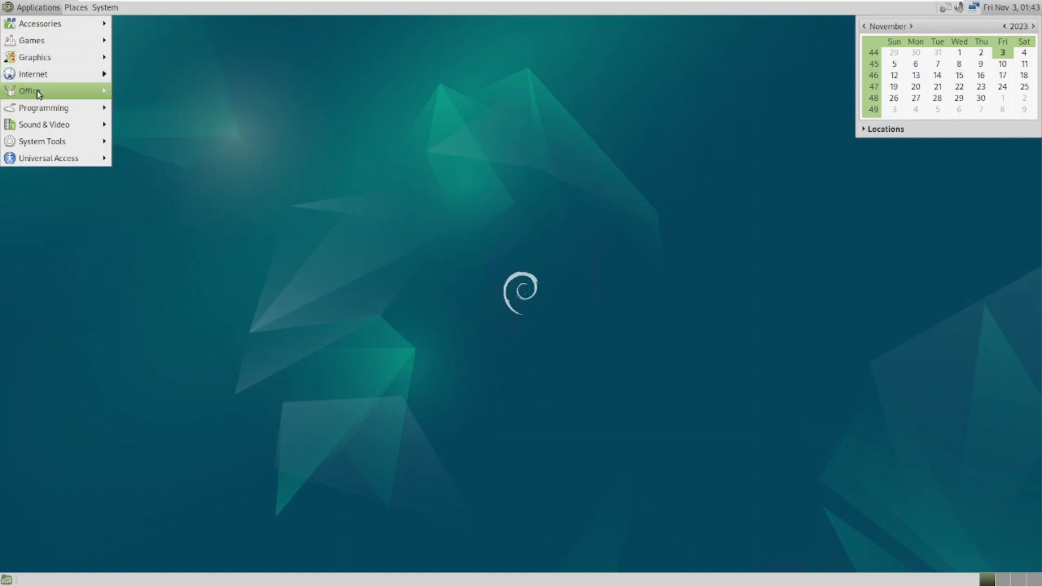
click(767, 325)
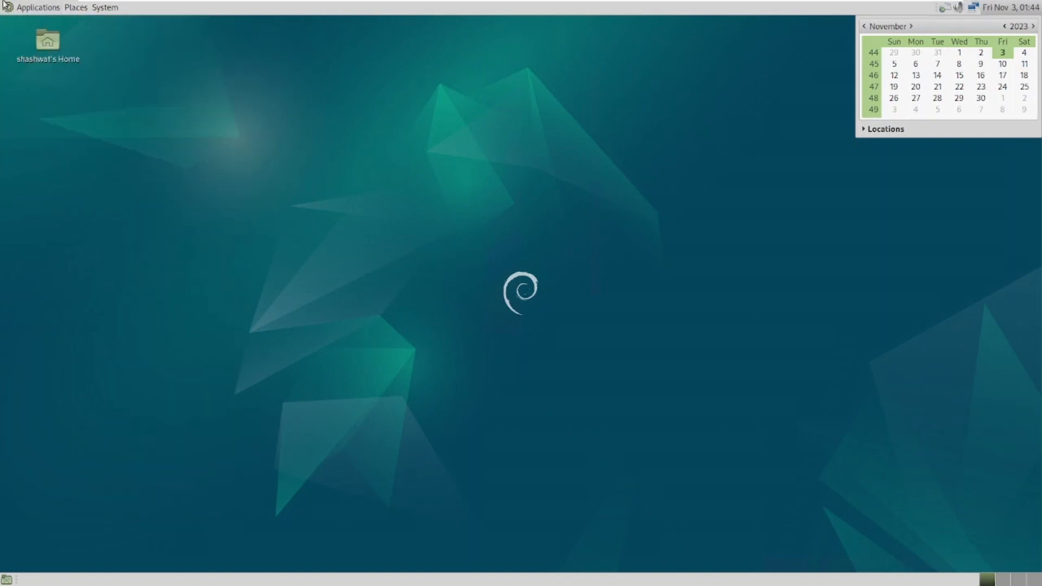
click(4, 7)
click(521, 85)
Close the calendar and glance at the network and input method menus.
click(1015, 13)
click(974, 8)
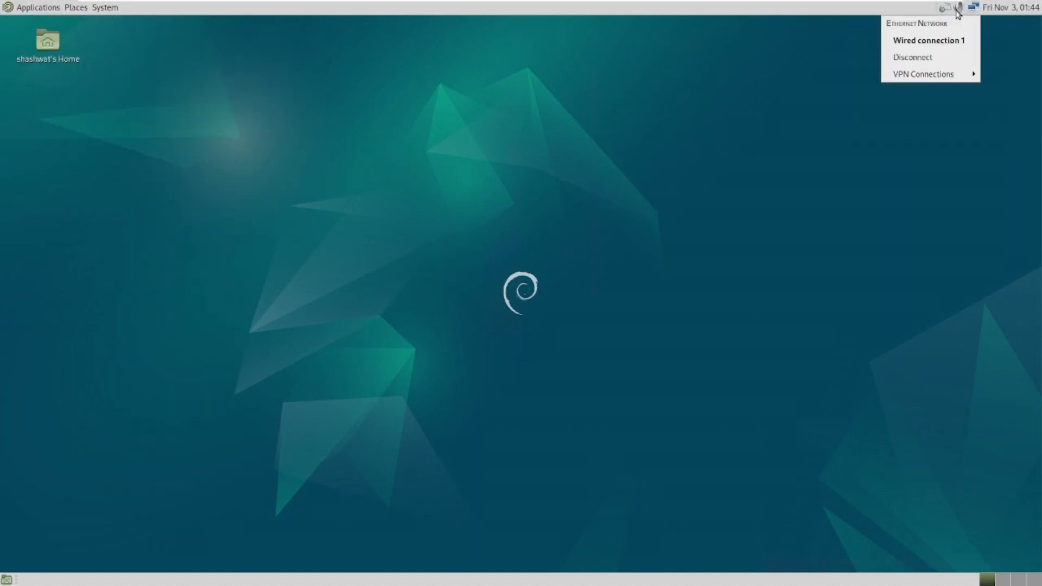
click(959, 9)
click(946, 10)
click(946, 10)
Log out through System > Log Out and confirm.
mouse_move(244, 5)
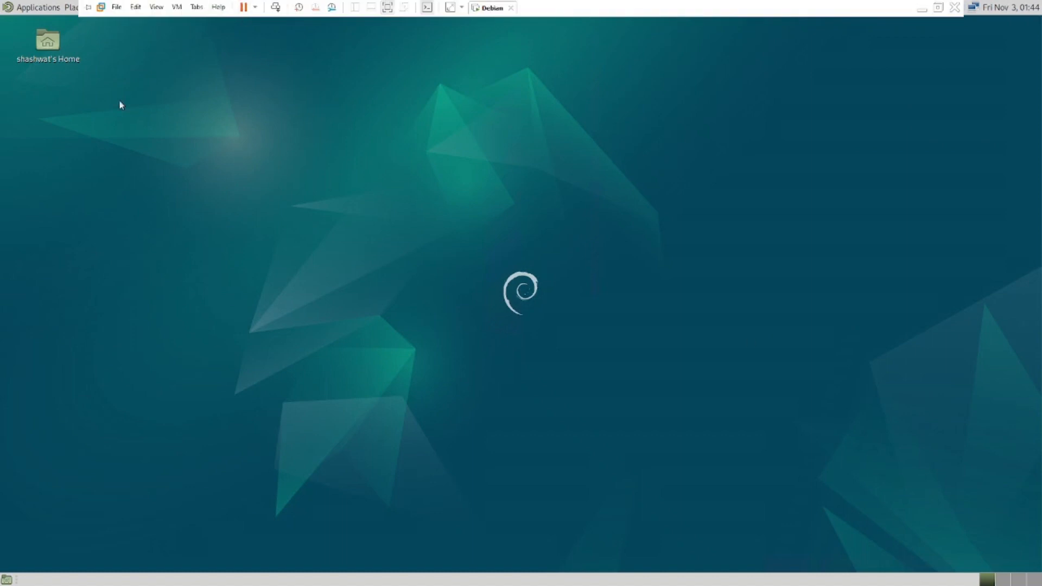
click(33, 7)
mouse_move(105, 7)
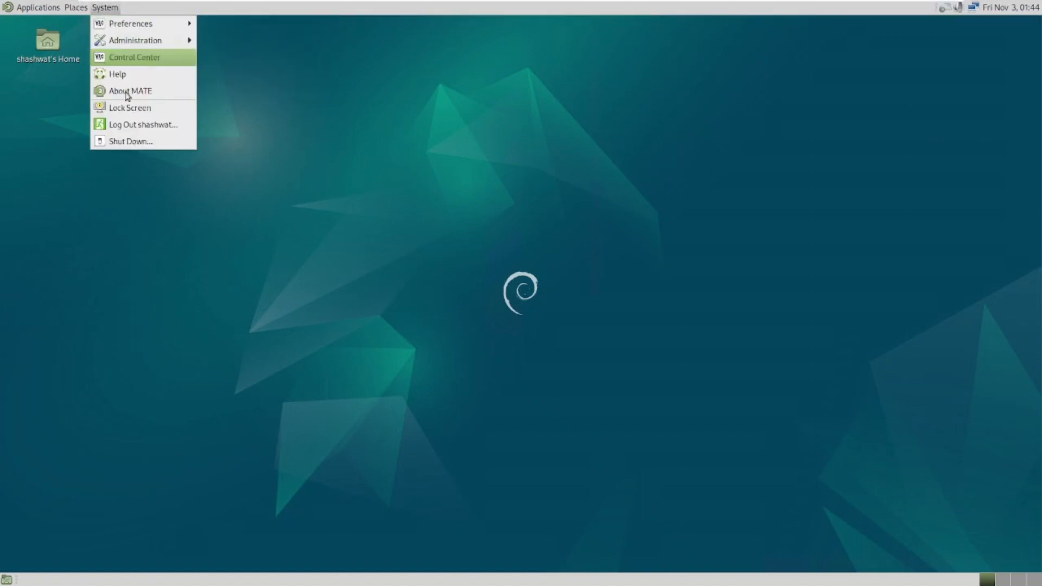
click(151, 125)
click(578, 348)
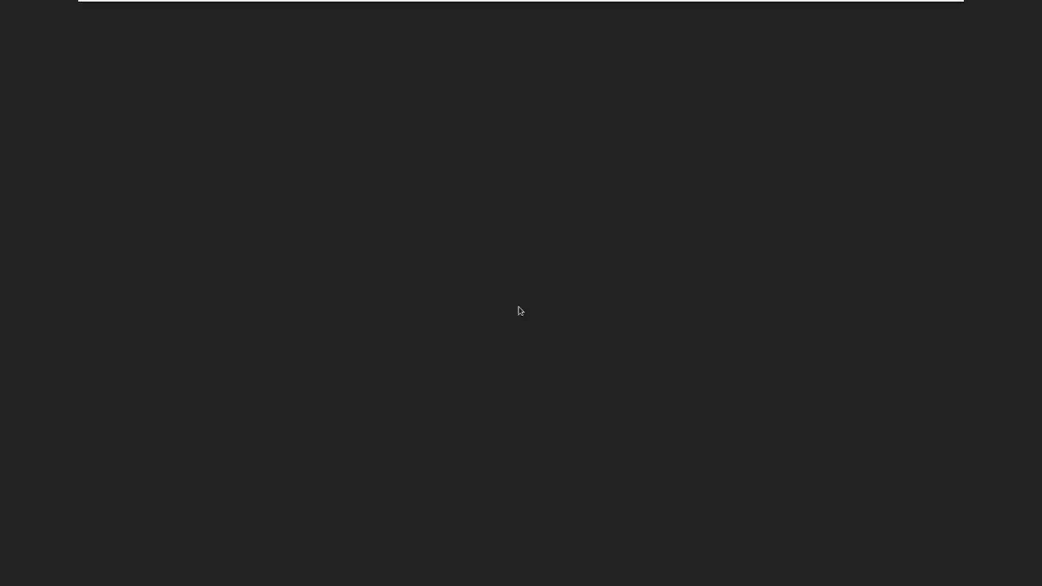
Sign in to the Debian VM as the user with its password, choosing the Cinnamon session.
click(516, 273)
text(•)
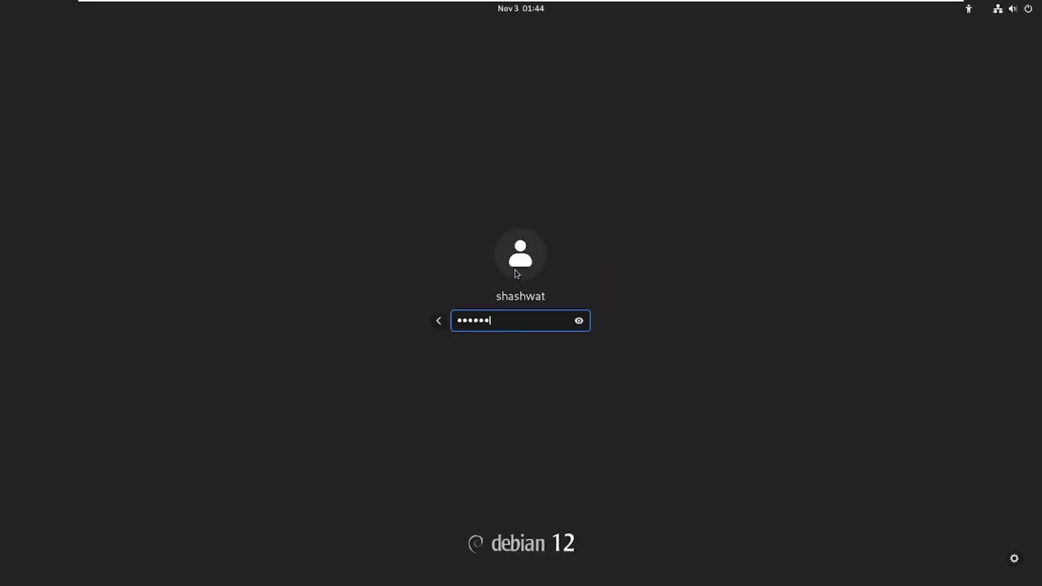
click(1015, 559)
click(953, 340)
key(Return)
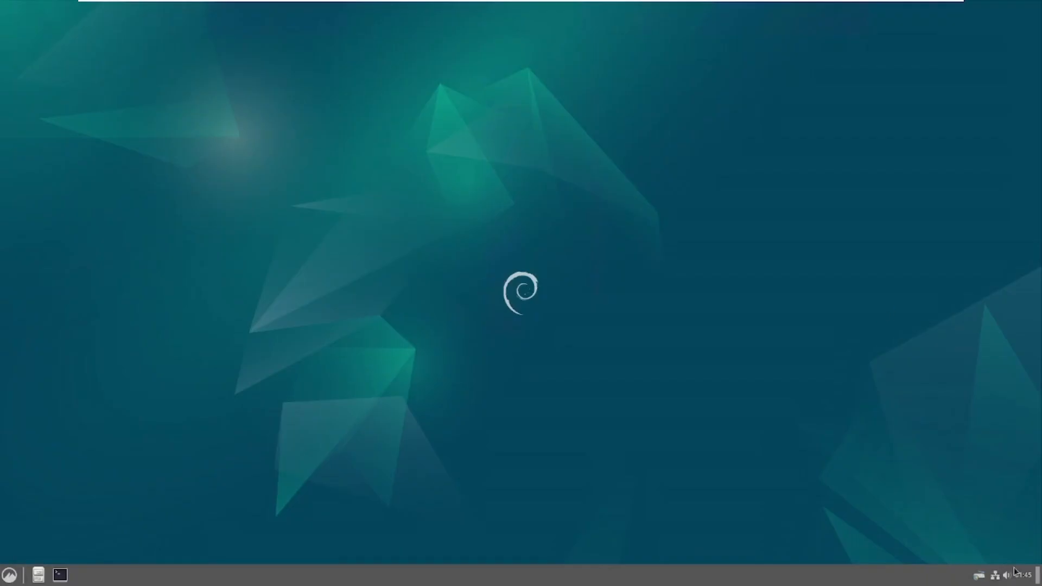
Dismiss the shut-down prompt from the Cinnamon menu, then log out and confirm Log Out.
click(10, 575)
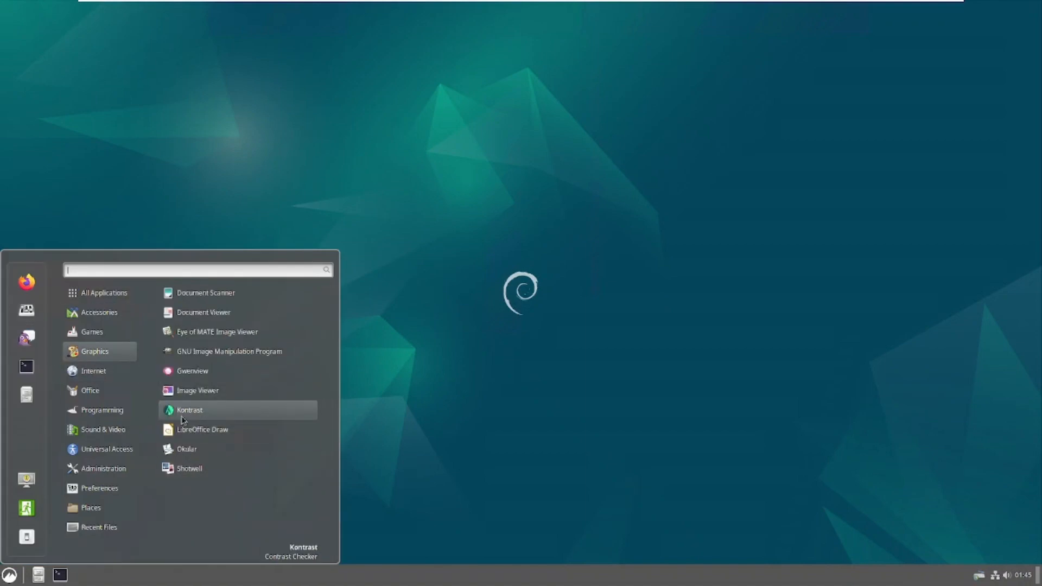
click(24, 545)
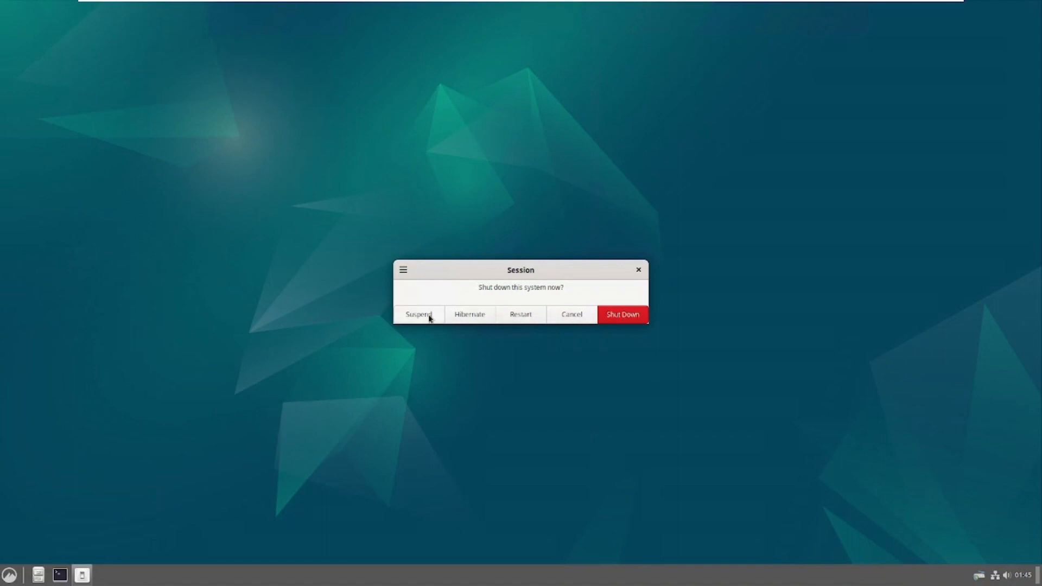
click(571, 315)
click(10, 575)
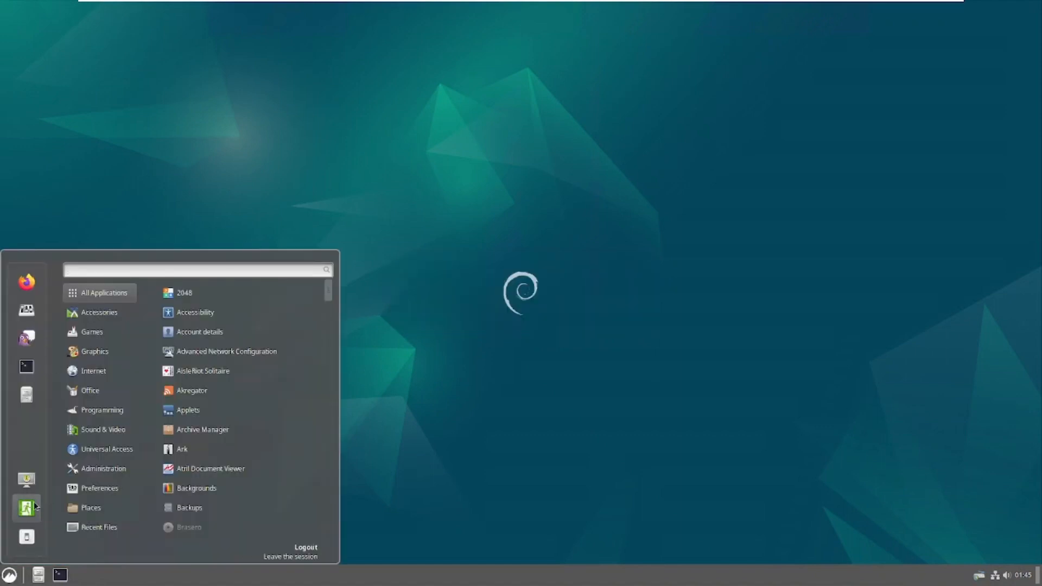
click(24, 505)
click(570, 317)
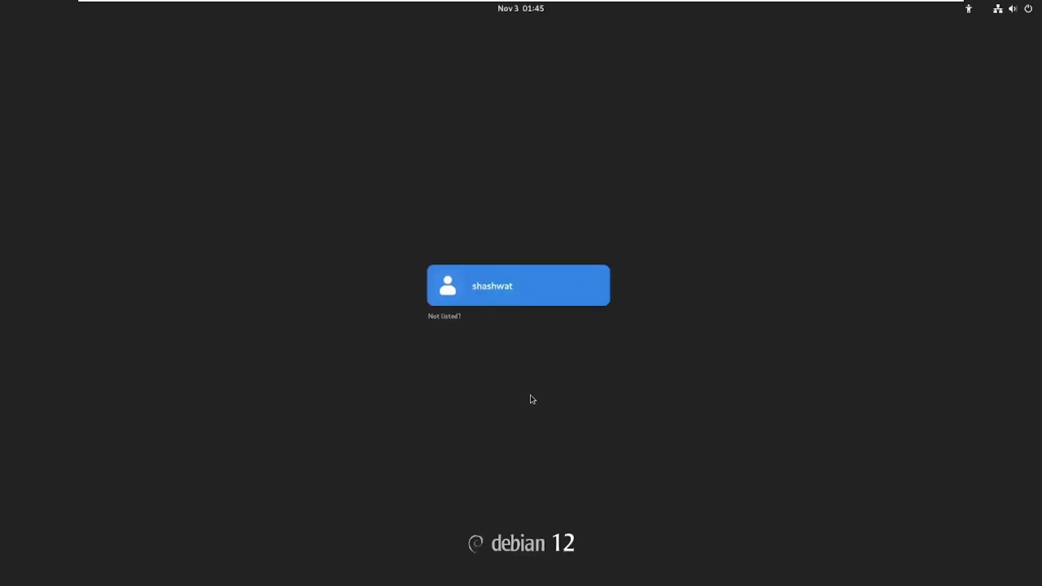
Sign in as the user with its password, choosing the Default Xsession session.
click(508, 303)
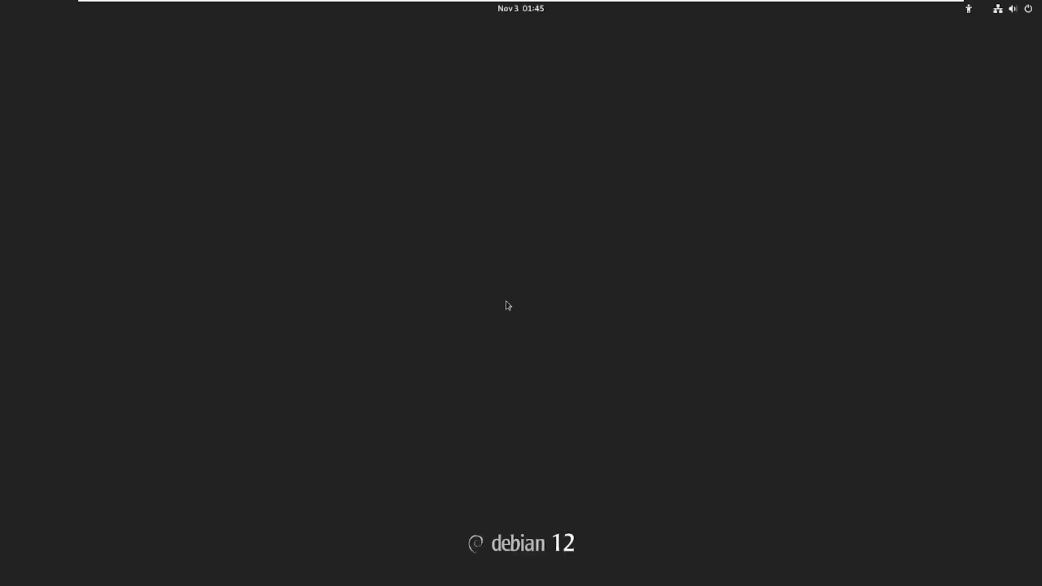
text(•••••)
click(1015, 559)
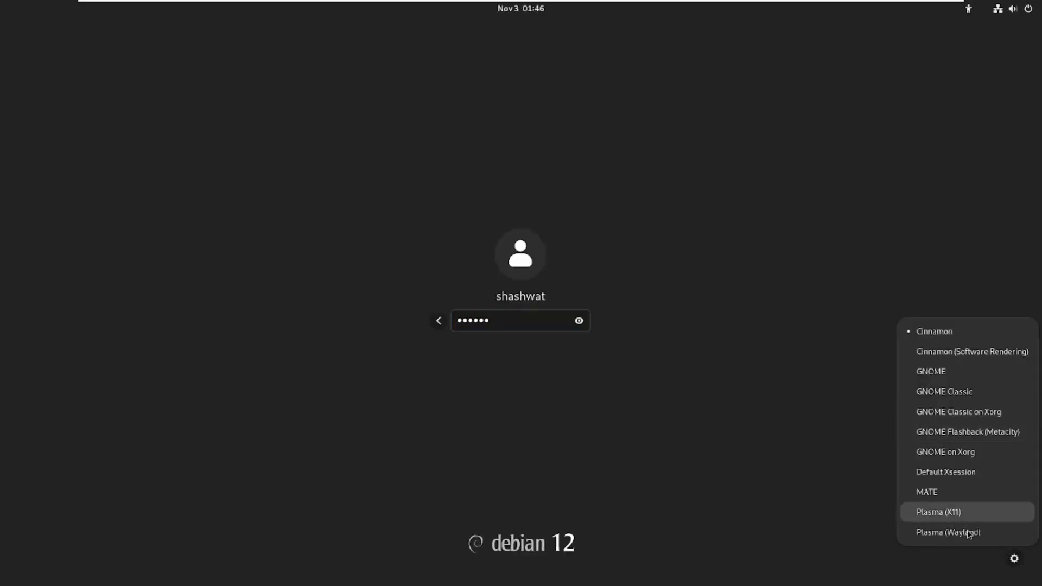
click(950, 473)
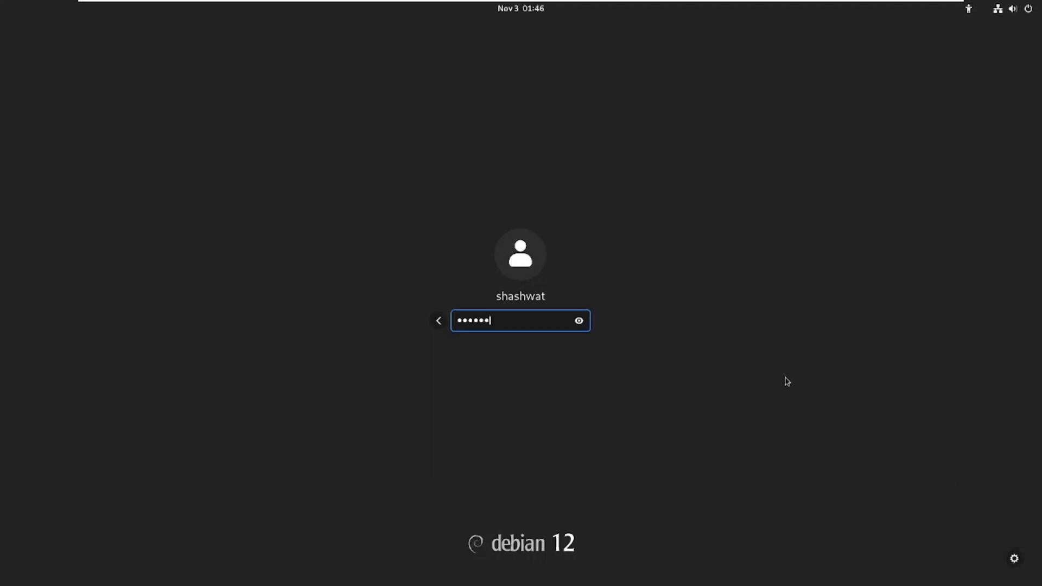
key(Return)
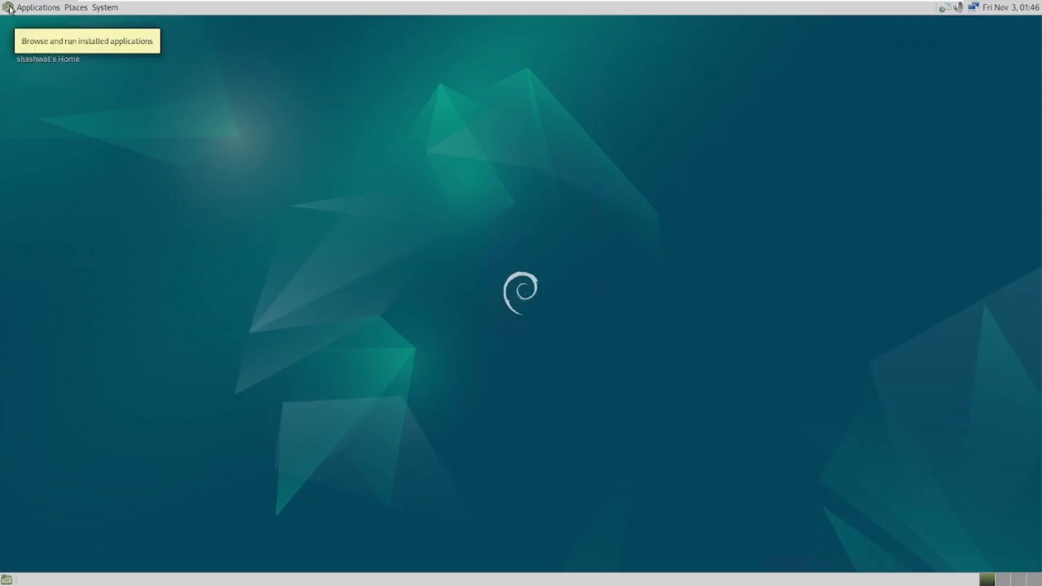
Glance at the applications list, then log out through System > Log Out and confirm.
click(7, 7)
click(1038, 12)
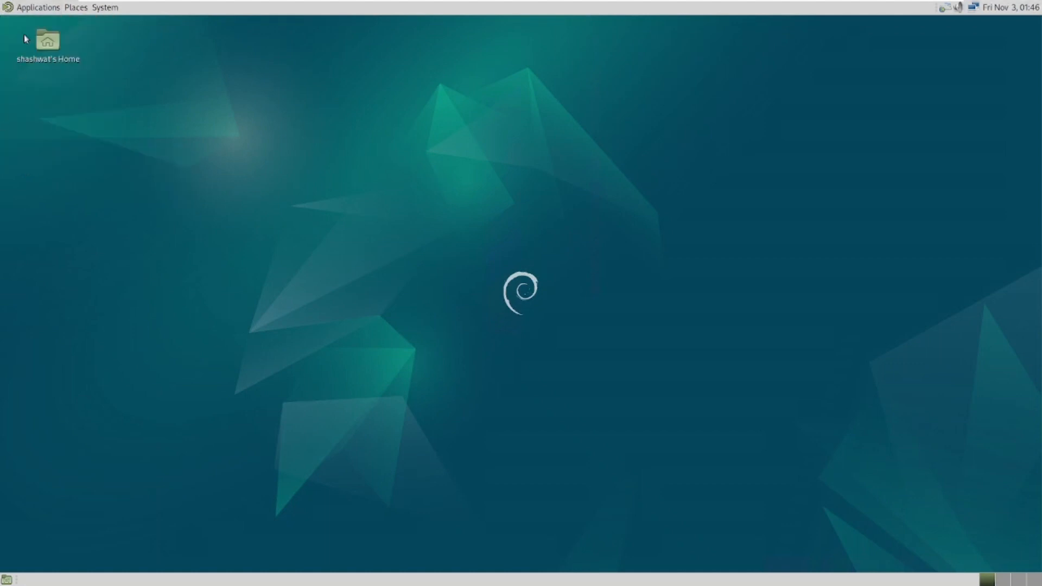
click(105, 7)
click(168, 128)
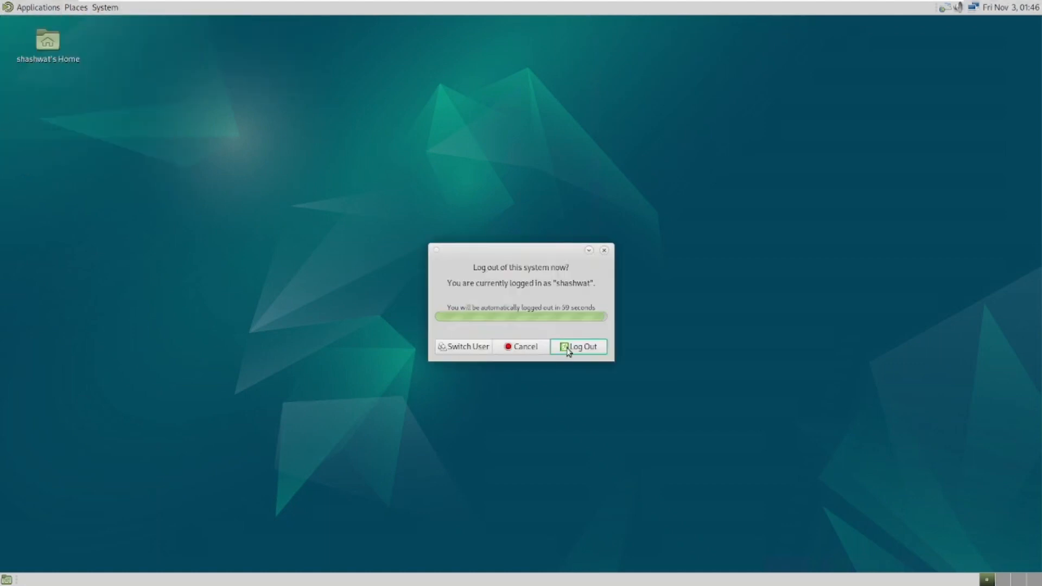
click(567, 350)
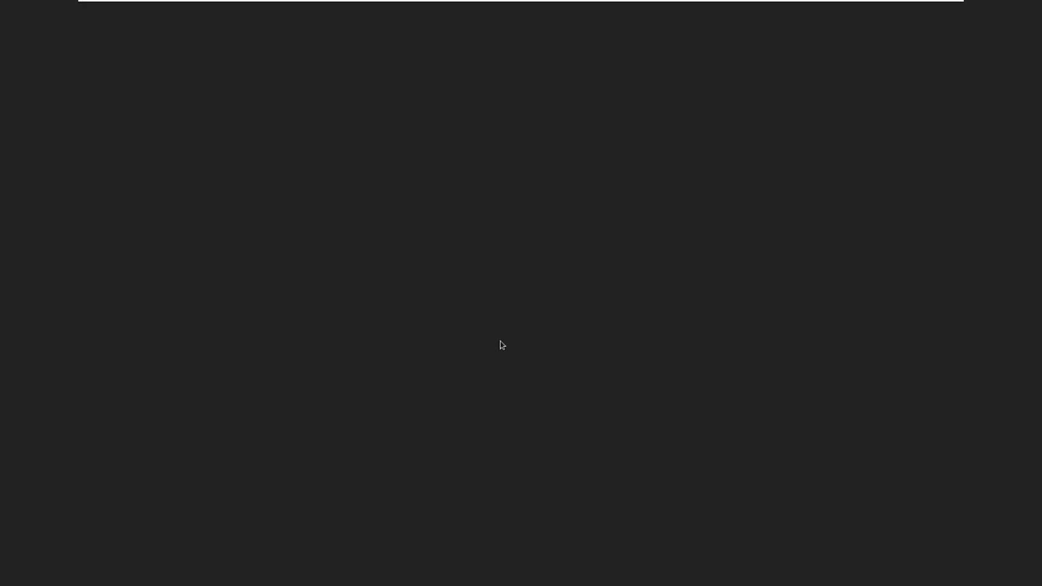
Sign in as the user with its password, choosing the GNOME Classic session.
click(493, 293)
text(•••)
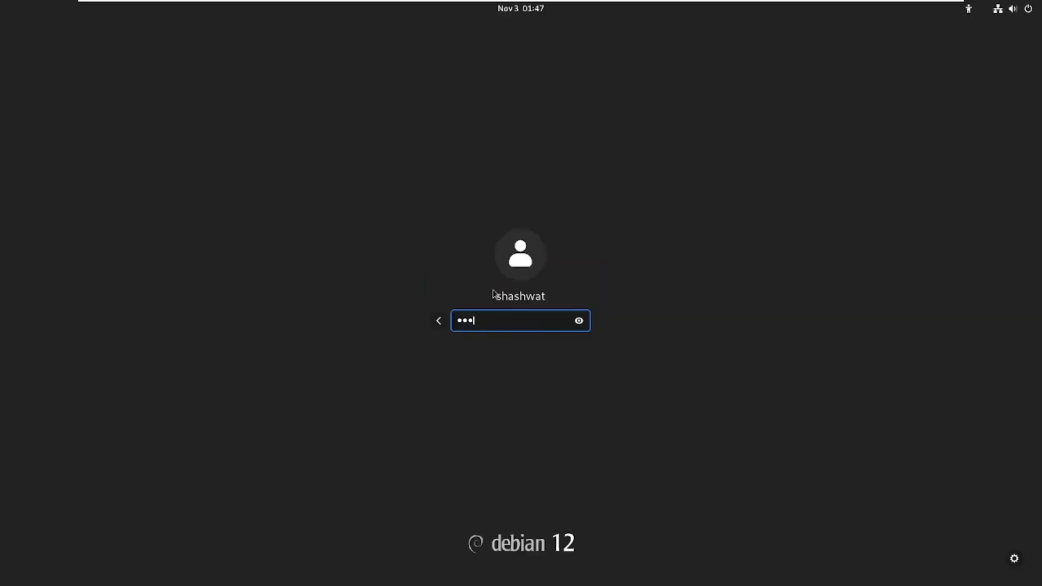
click(1014, 559)
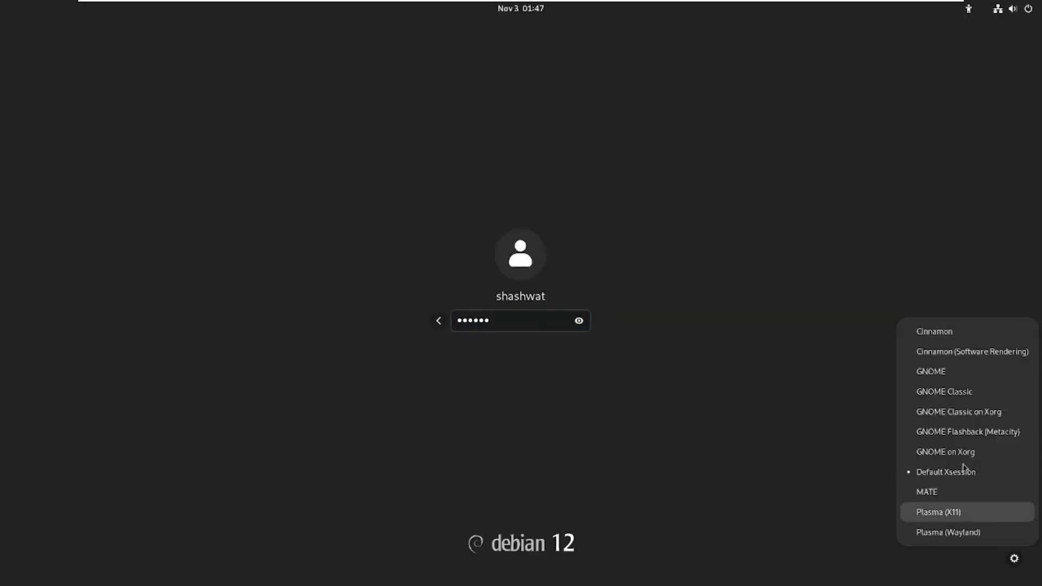
click(968, 394)
key(Return)
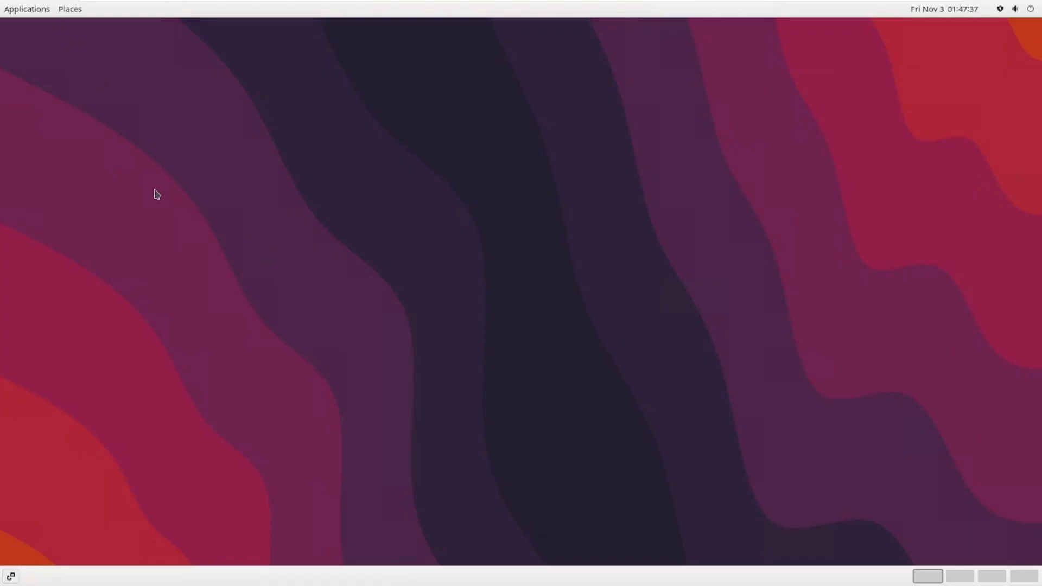
Browse the Applications menu, then choose Log Out under Power Off in the top-right tray.
click(4, 10)
mouse_move(55, 162)
mouse_move(48, 39)
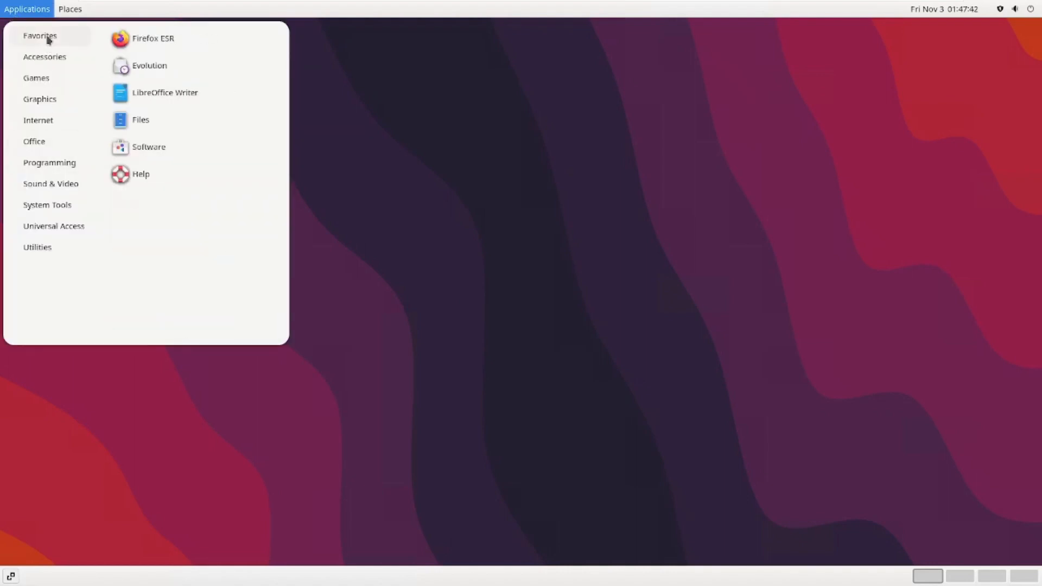
mouse_move(75, 13)
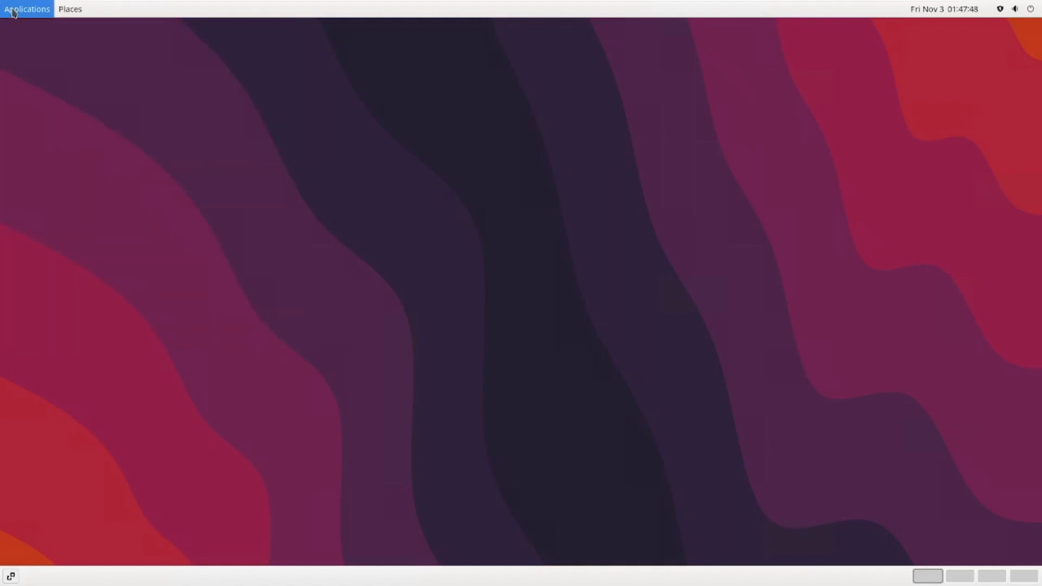
mouse_move(1033, 10)
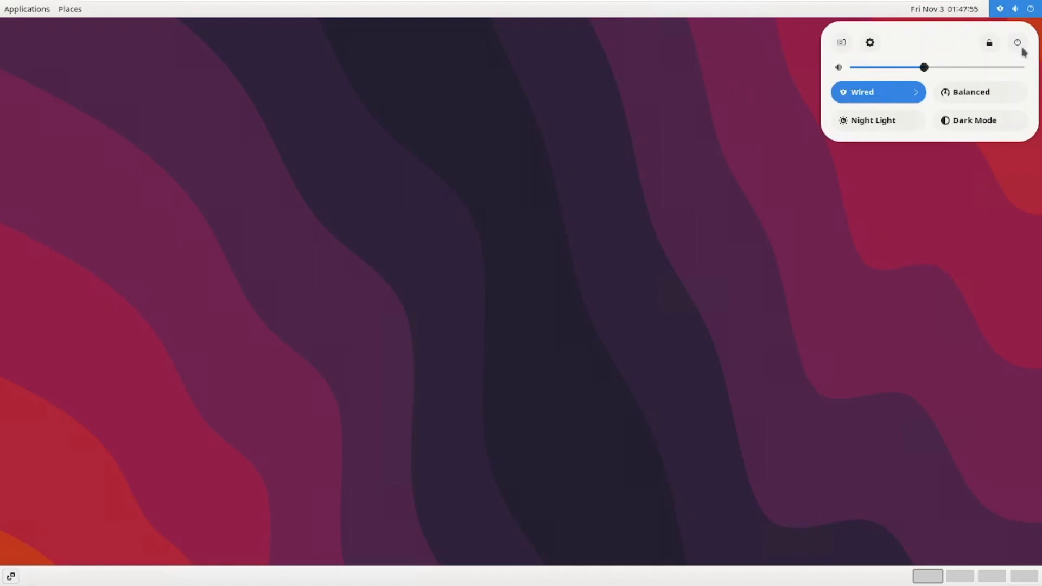
click(1018, 44)
click(862, 177)
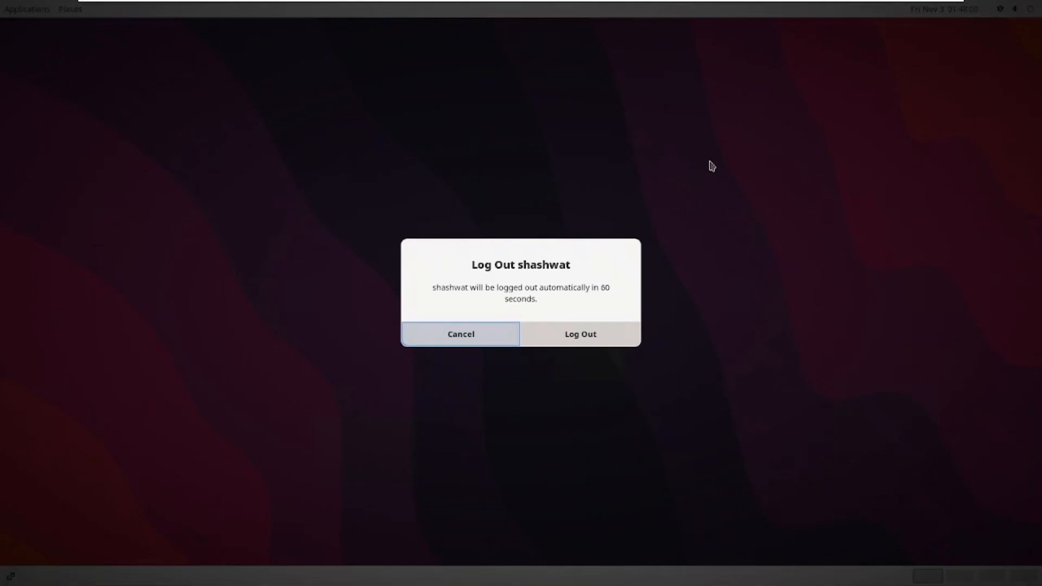